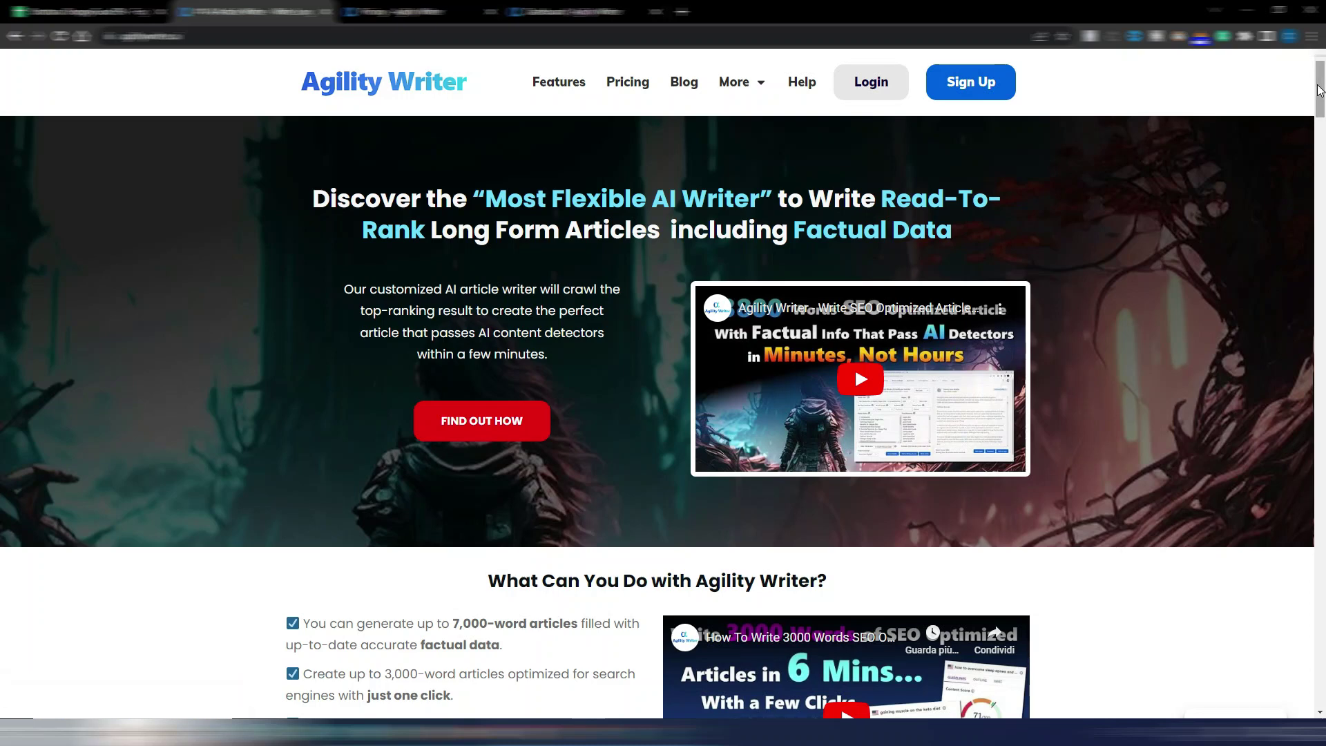
# Review the Agility Writer plan prices and discounts on the Pricing page
pyautogui.moveTo(1321, 90)
pyautogui.mouseDown()
pyautogui.moveTo(1321, 151)
pyautogui.moveTo(1321, 90)
pyautogui.mouseUp()
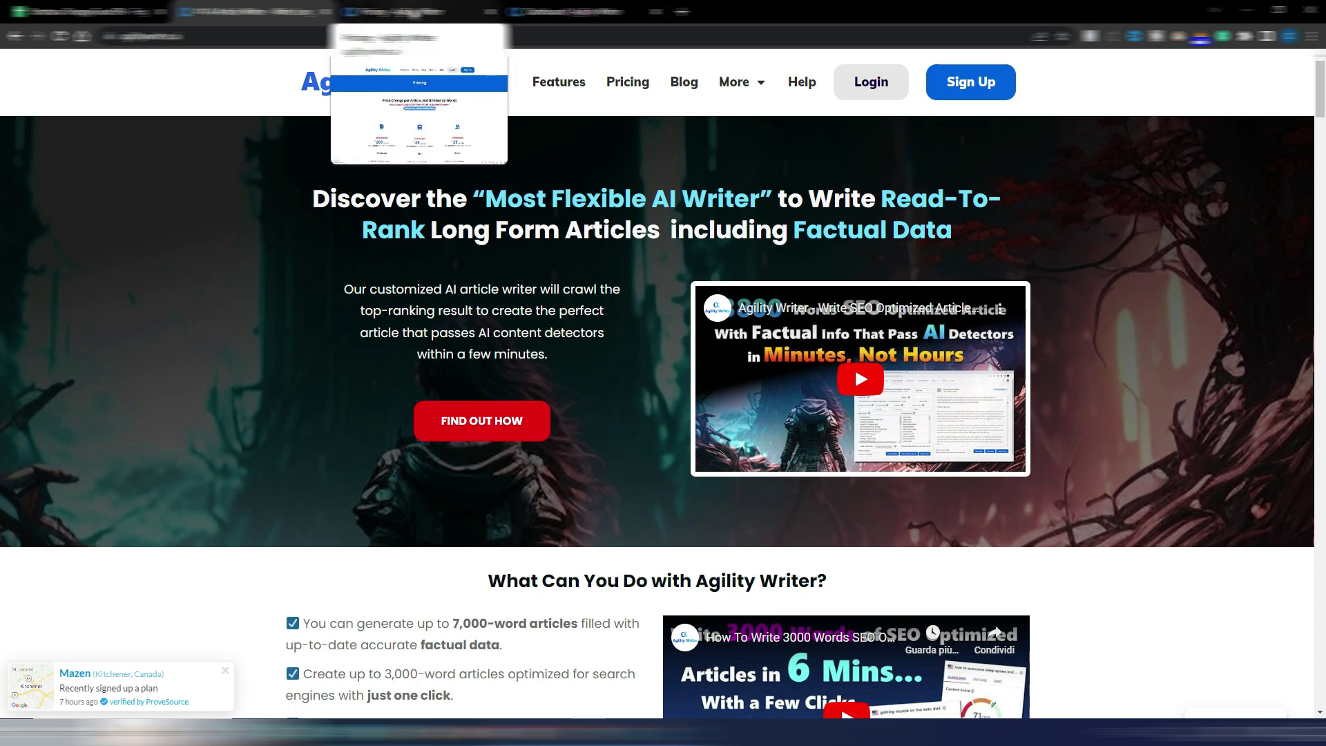
pyautogui.click(414, 12)
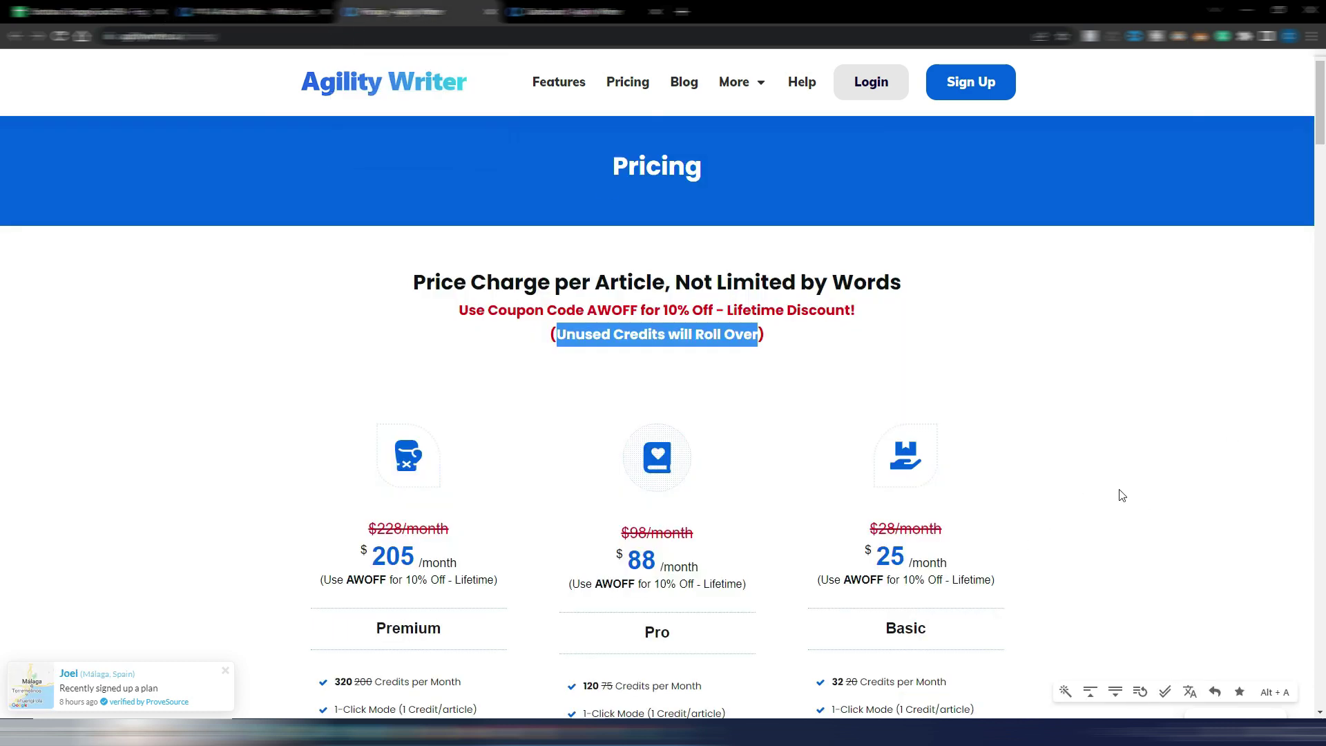
pyautogui.click(1034, 430)
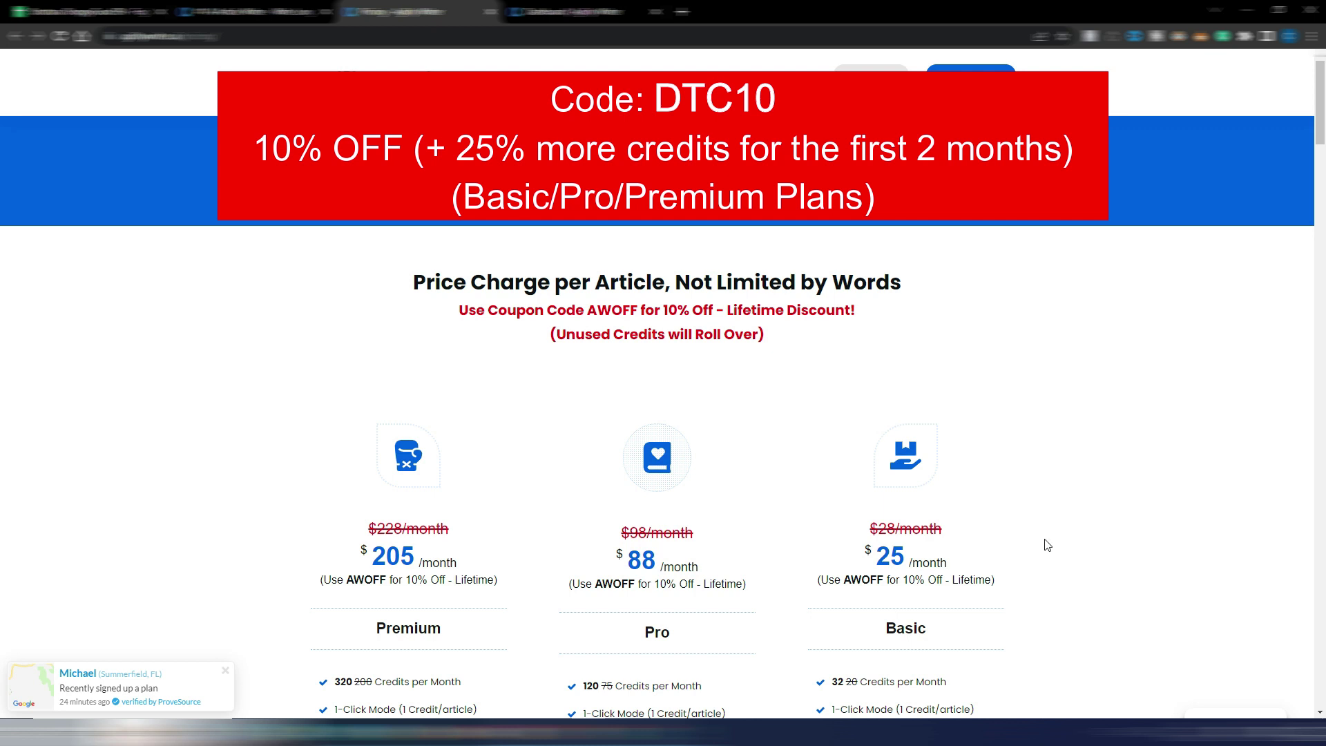
pyautogui.scroll(-2, 1070, 525)
pyautogui.scroll(-1, 1070, 523)
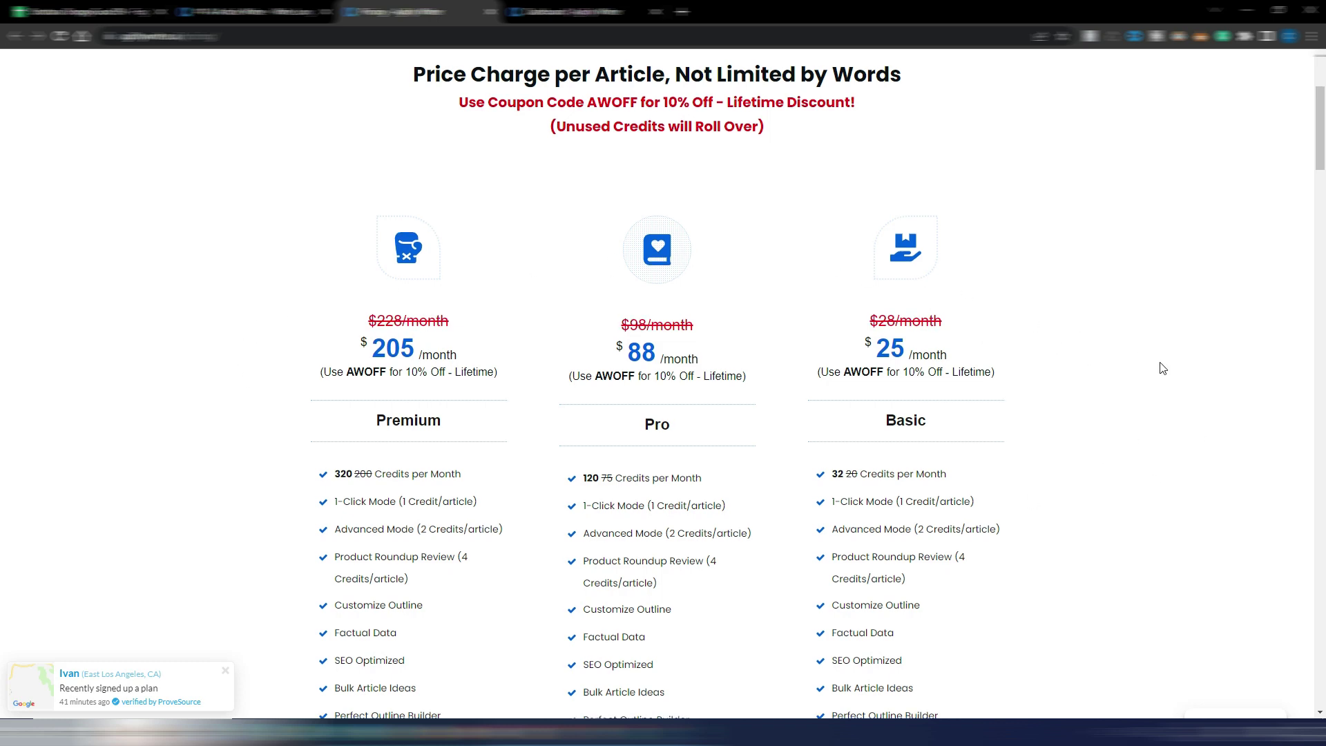
pyautogui.scroll(-8, 1160, 367)
pyautogui.scroll(-4, 620, 345)
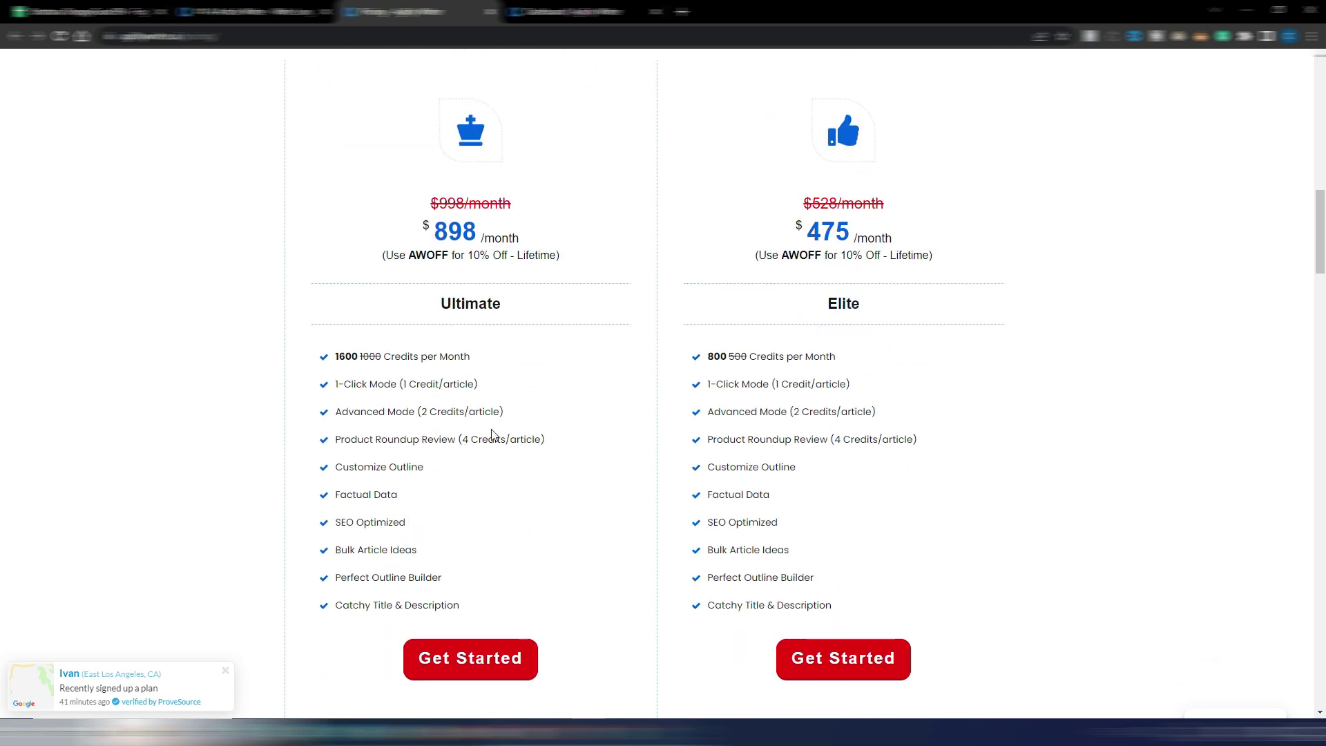
pyautogui.scroll(13, 1134, 397)
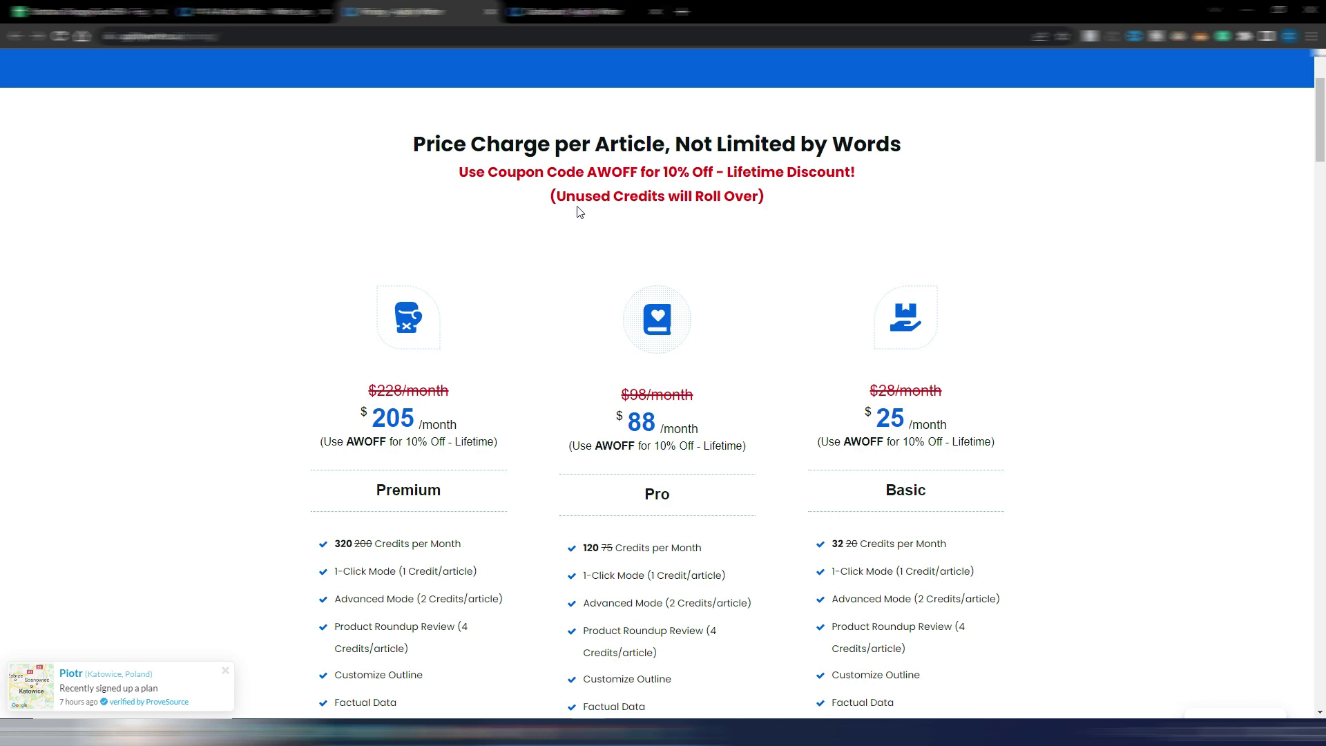
# Highlight the 'Unused Credits will Roll Over' note, then go to the dashboard showing 52 credits
pyautogui.moveTo(558, 196); pyautogui.dragTo(760, 212)
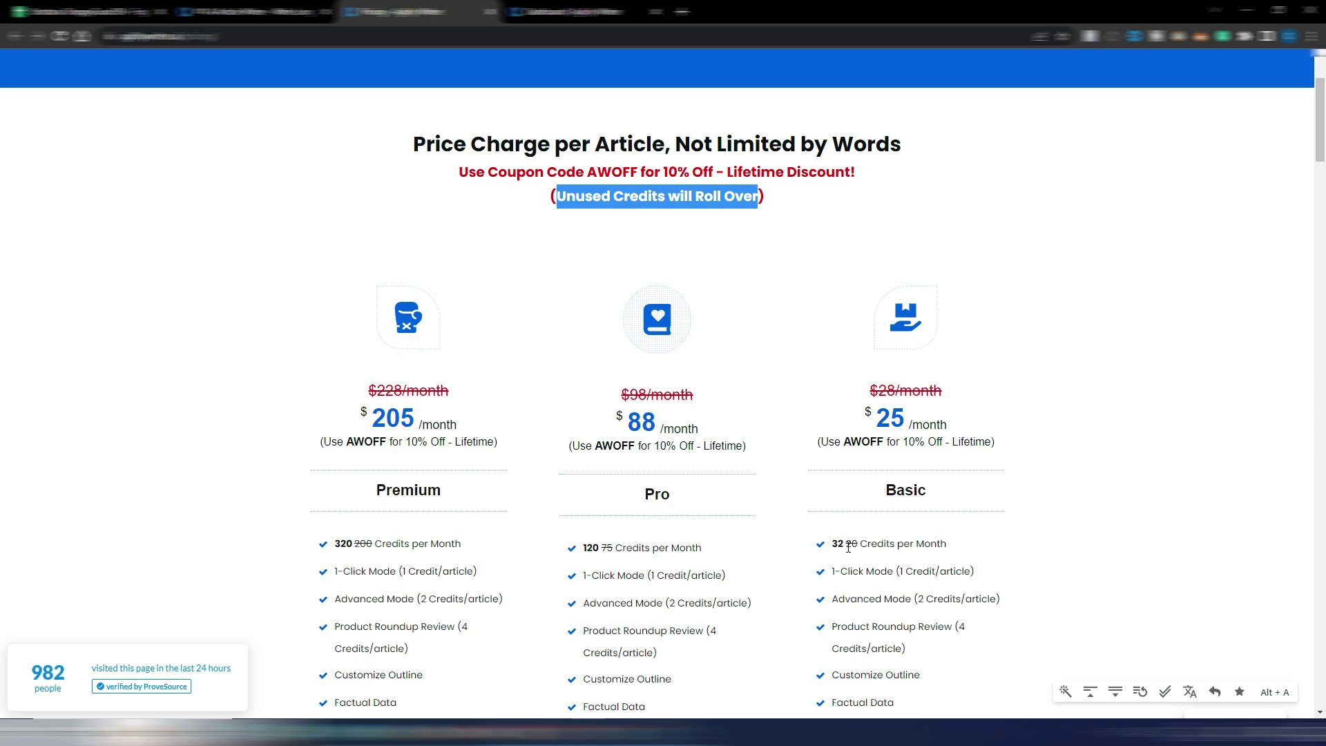
pyautogui.scroll(3, 1140, 380)
pyautogui.hotkey('ctrl', 'Tab')
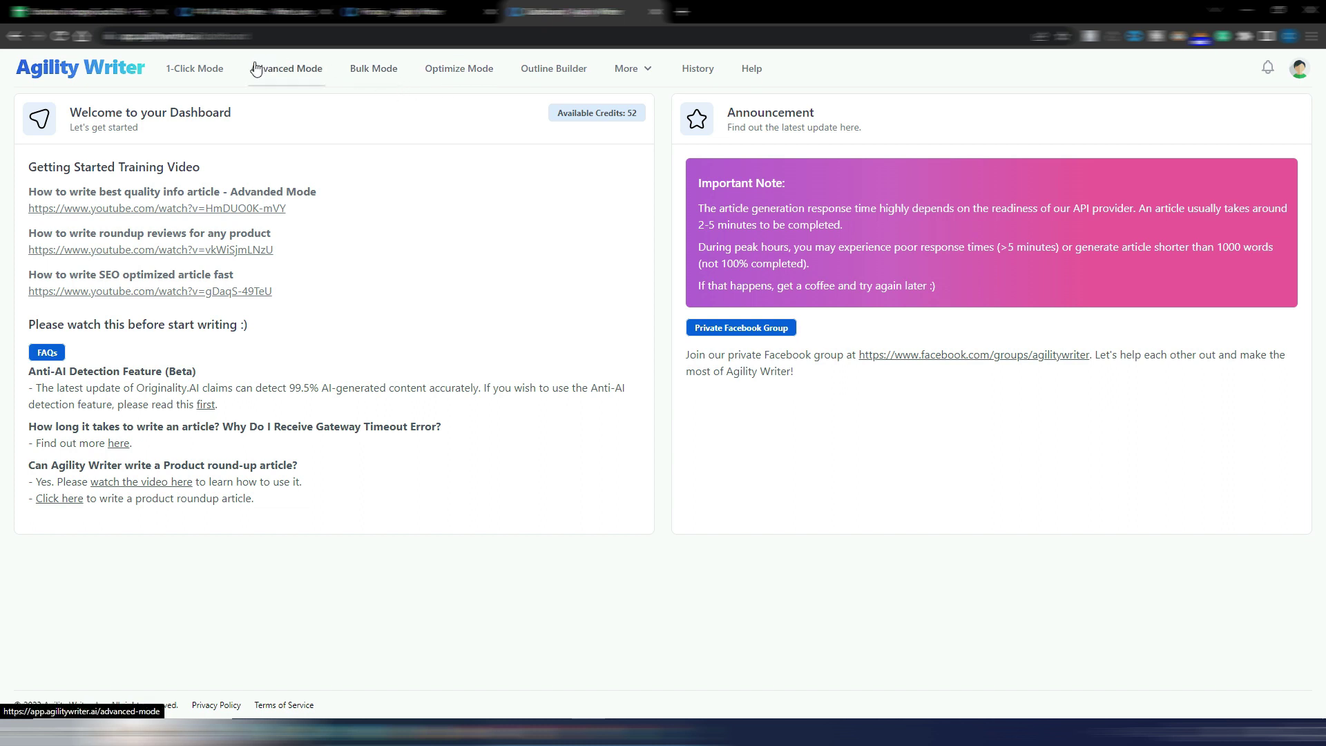
# Try Advanced Mode's Internal/Custom Links option, leaving it off, then move on to Bulk Mode
pyautogui.click(295, 73)
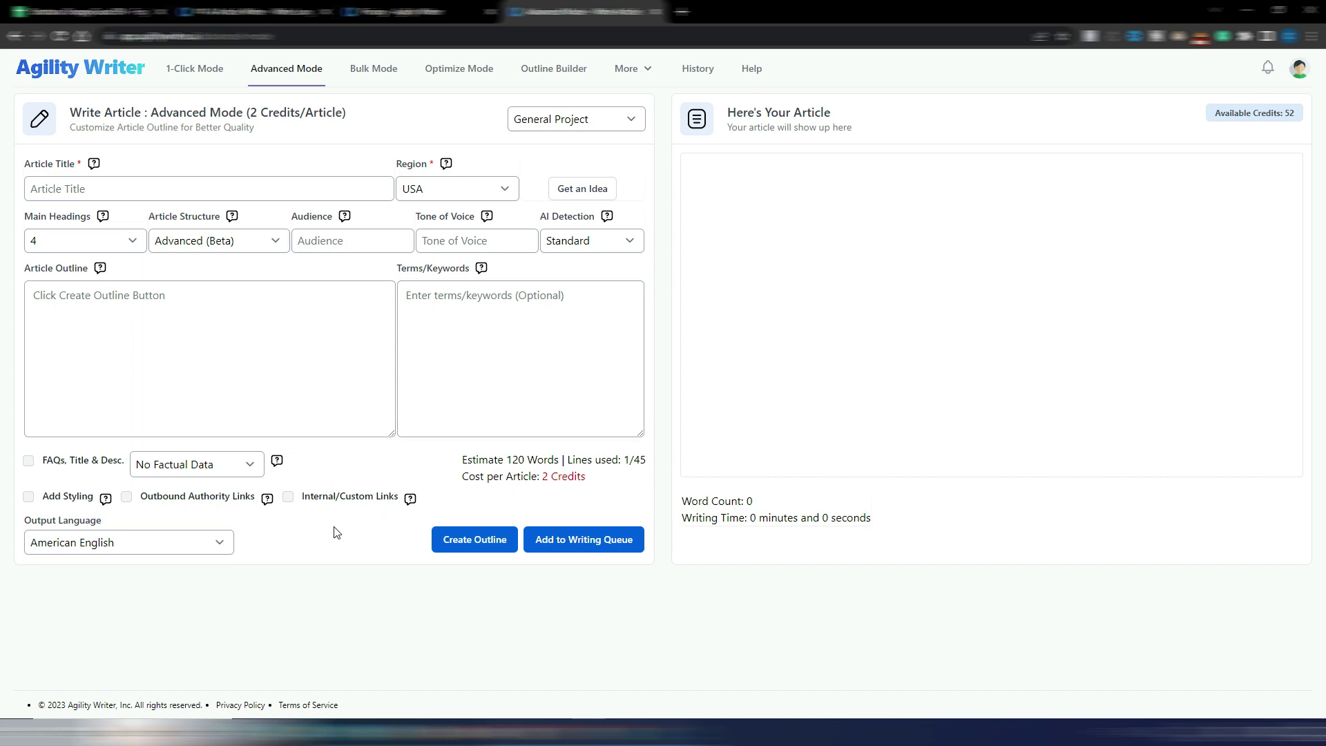
pyautogui.click(288, 497)
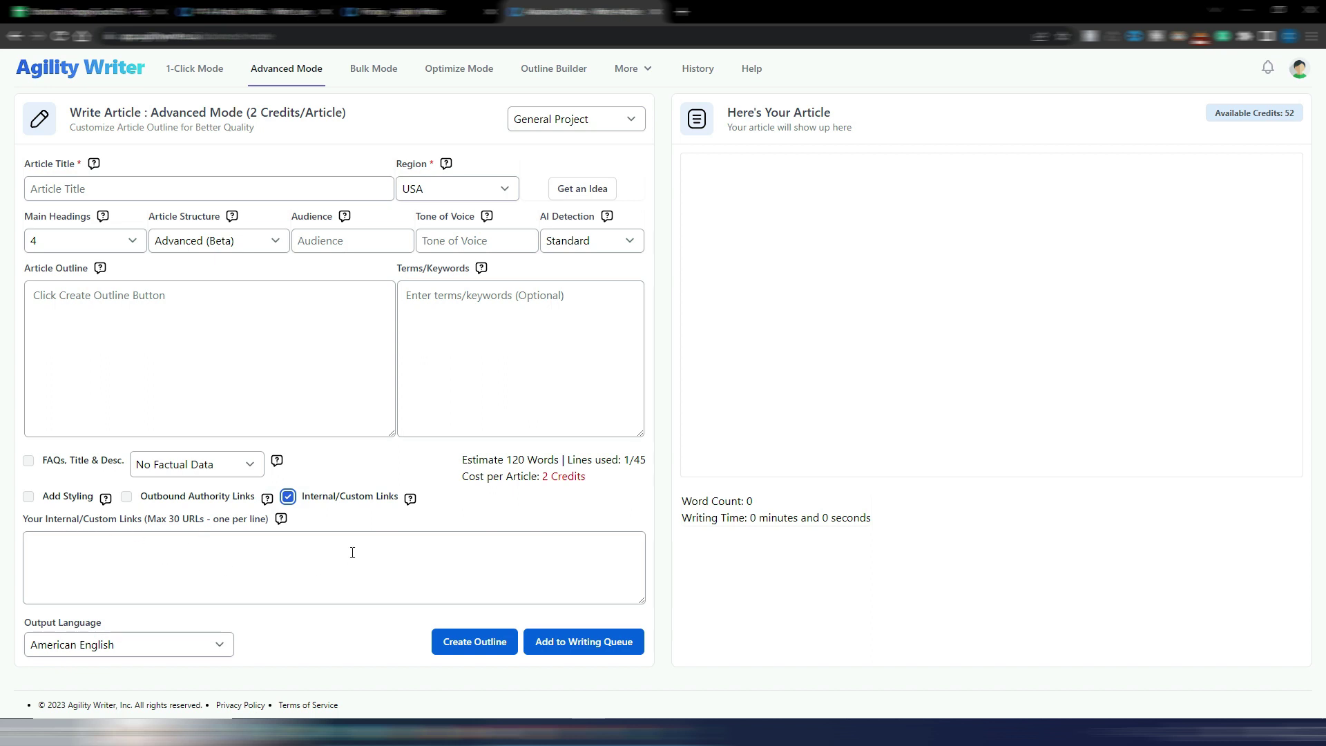
pyautogui.click(288, 497)
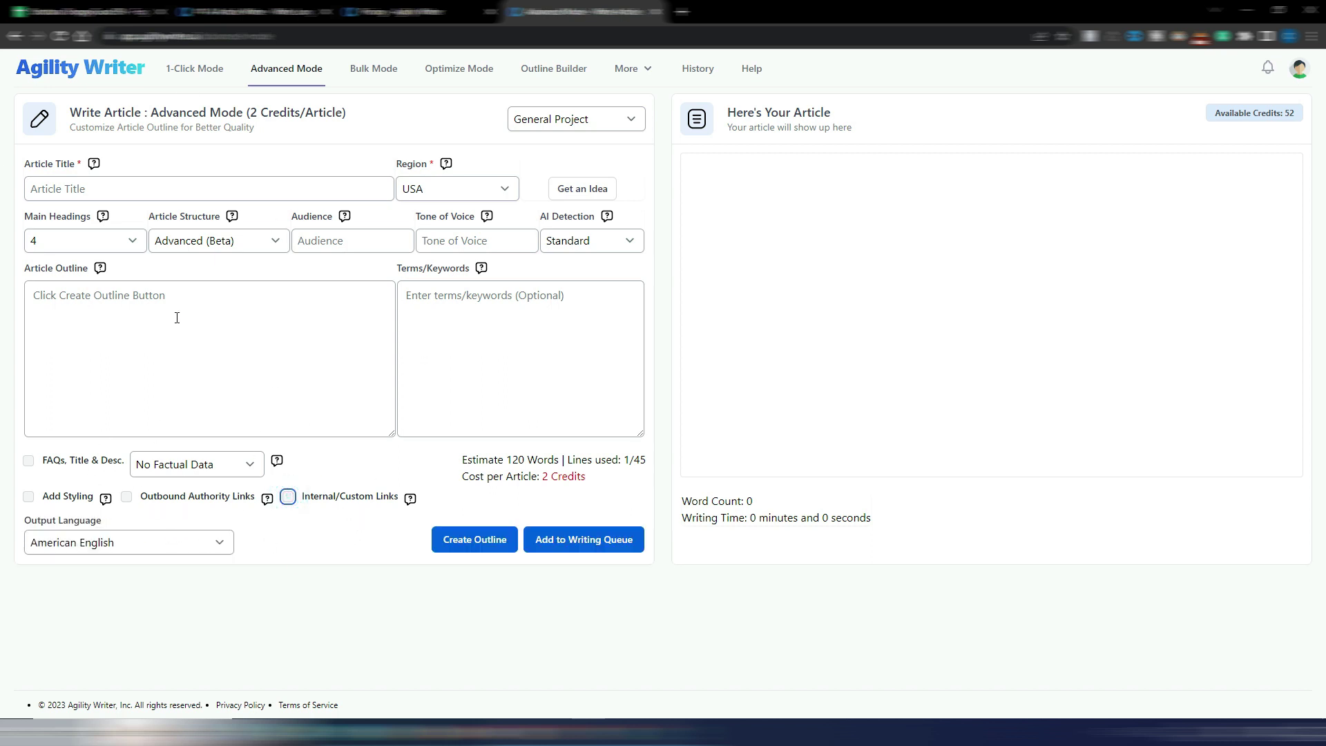
pyautogui.click(373, 69)
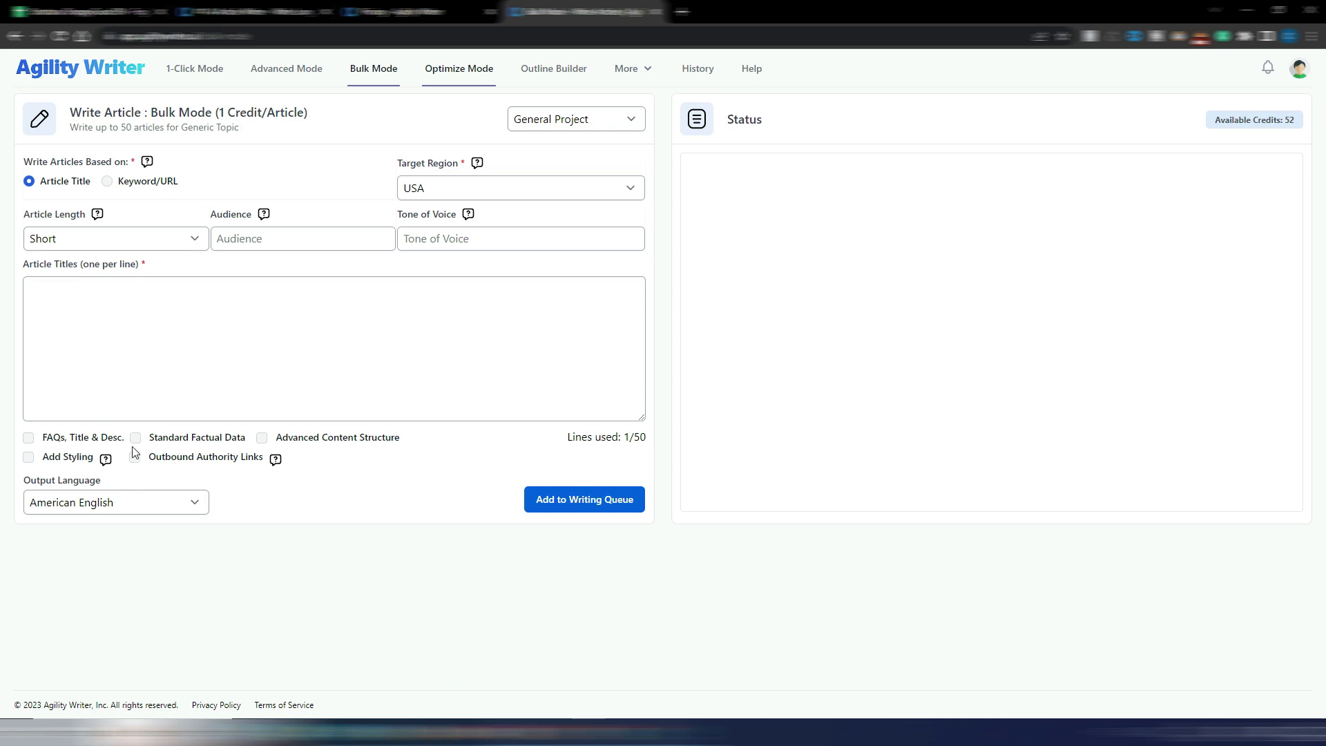
# Start a new optimized article from the Optimize Mode article manager
pyautogui.click(460, 69)
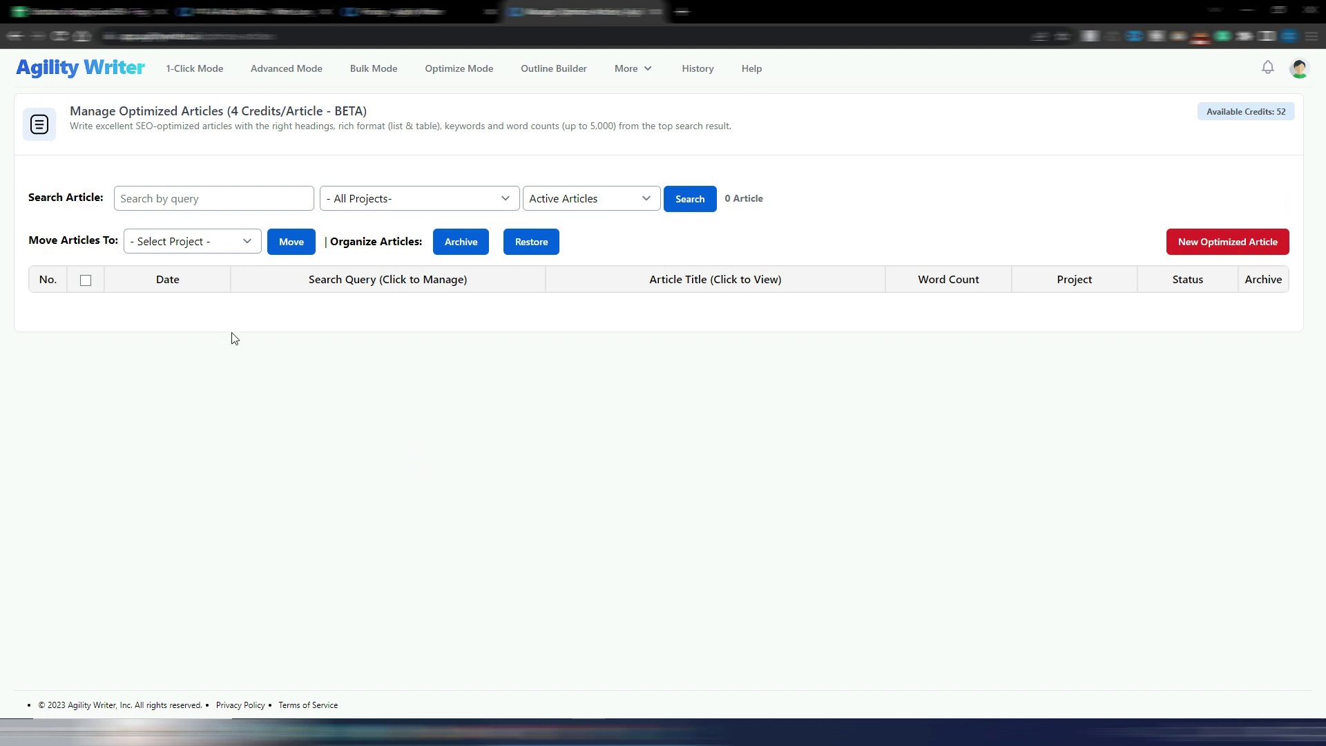
pyautogui.click(1226, 247)
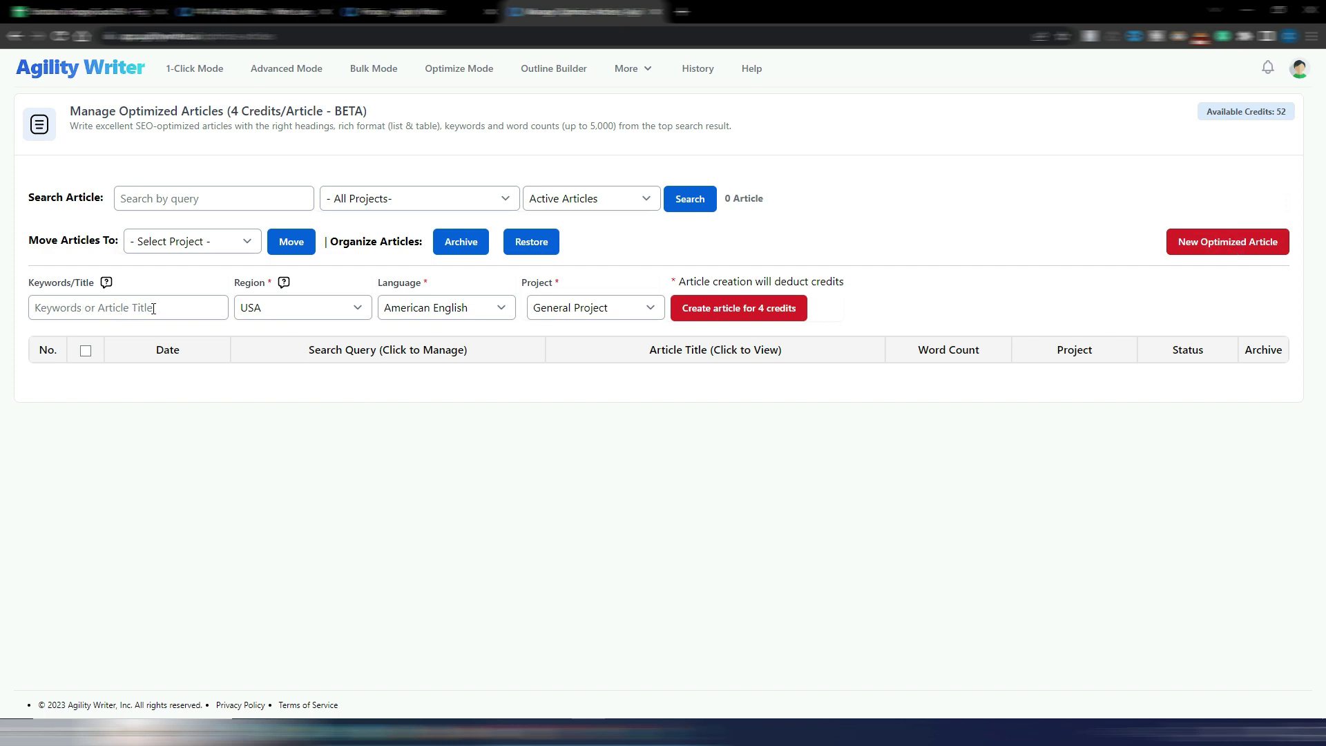
# Paste the keyword 'helichrysum essential oil benefits' and keep American English as the language
pyautogui.click(158, 308)
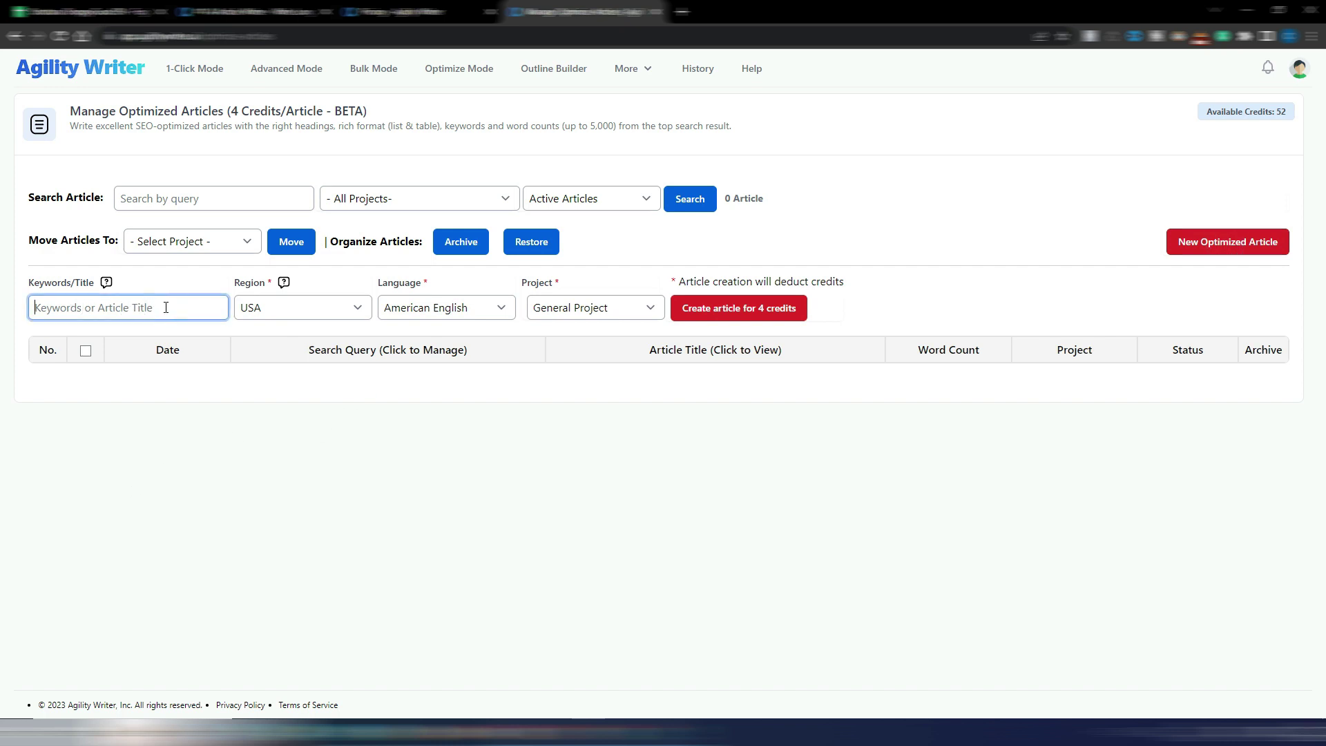
pyautogui.write('helichrysum essential oil benefits')
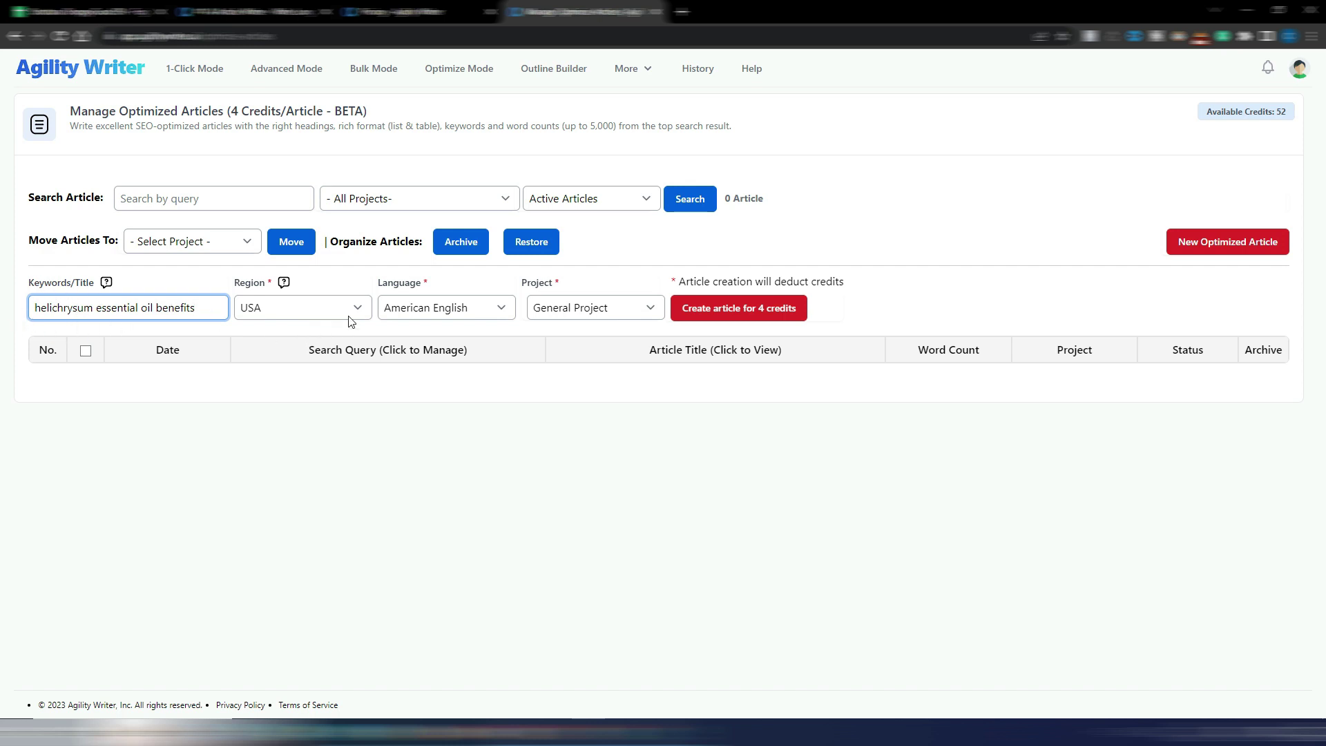
pyautogui.click(500, 307)
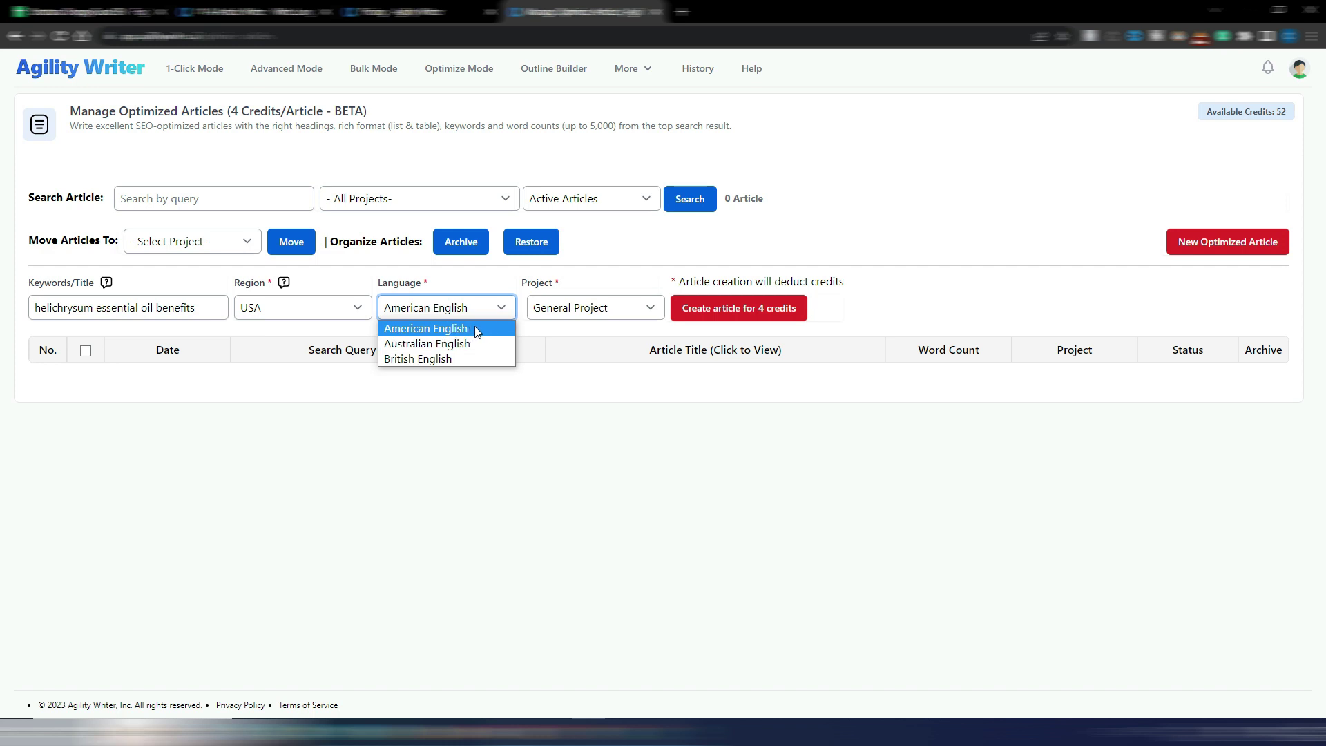
pyautogui.click(476, 329)
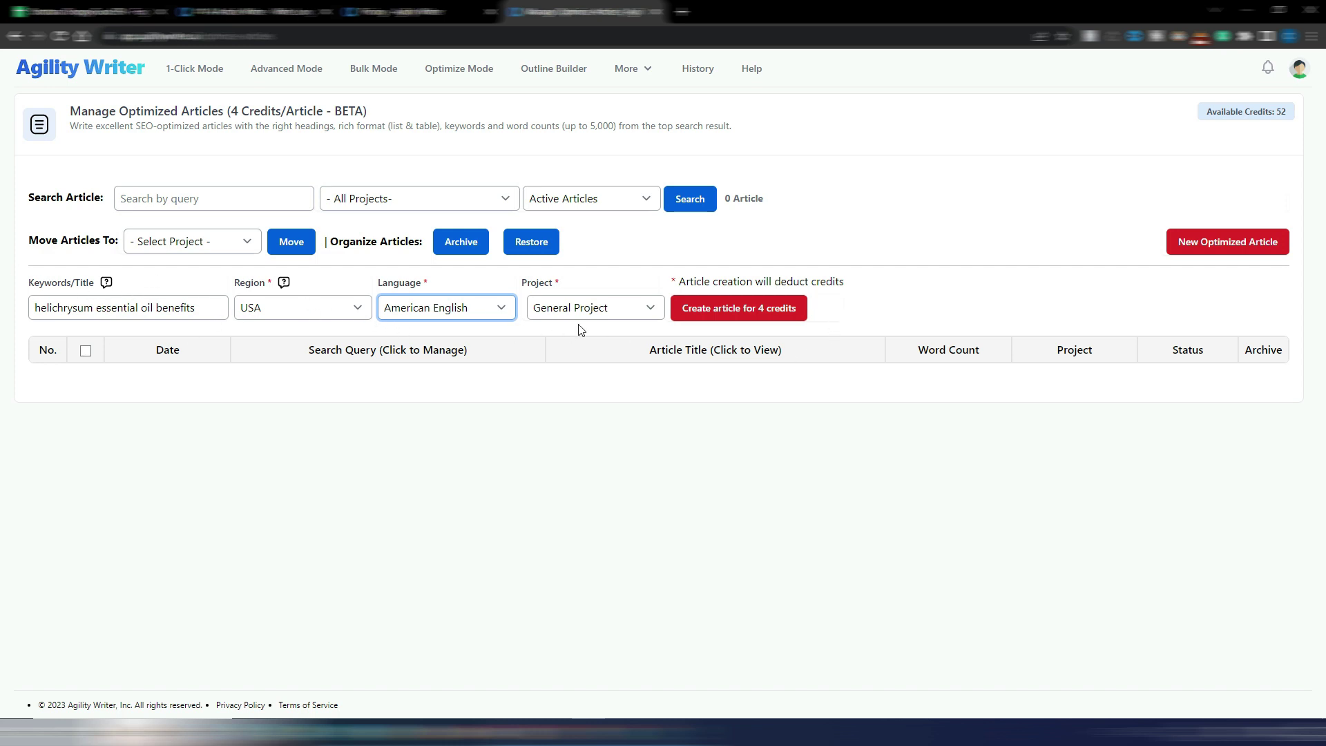
# Generate the article and keep search results 1, 2, 4, 5 and 6 as sources, excluding 7
pyautogui.click(741, 309)
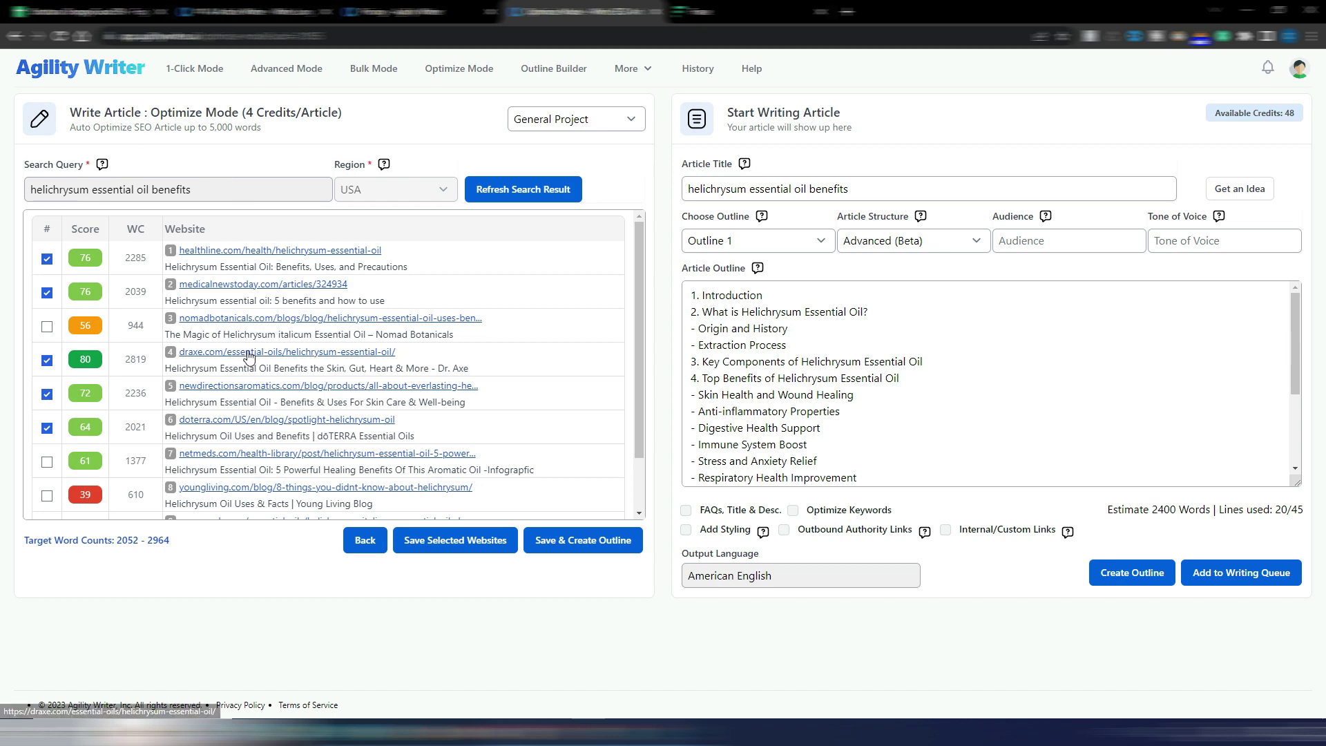
pyautogui.moveTo(643, 242)
pyautogui.mouseDown()
pyautogui.moveTo(637, 335)
pyautogui.moveTo(638, 220)
pyautogui.mouseUp()
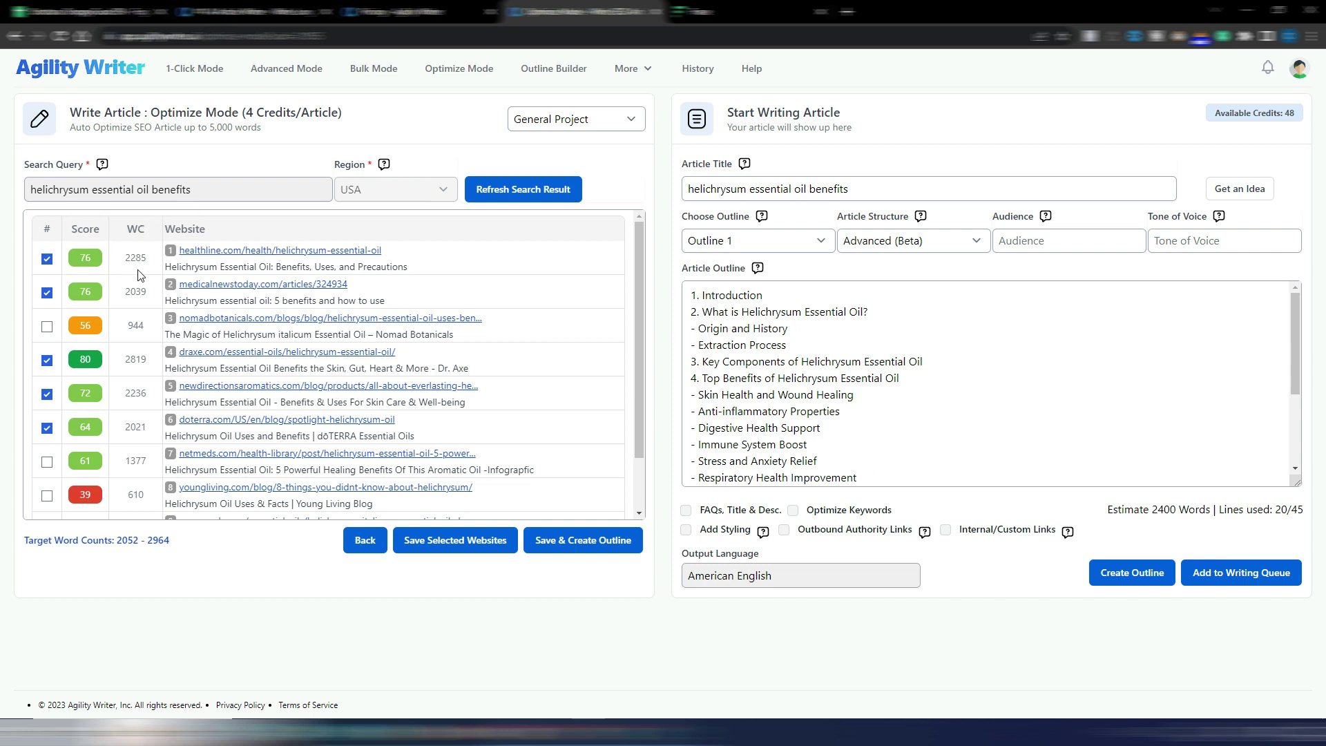
pyautogui.scroll(-1, 145, 425)
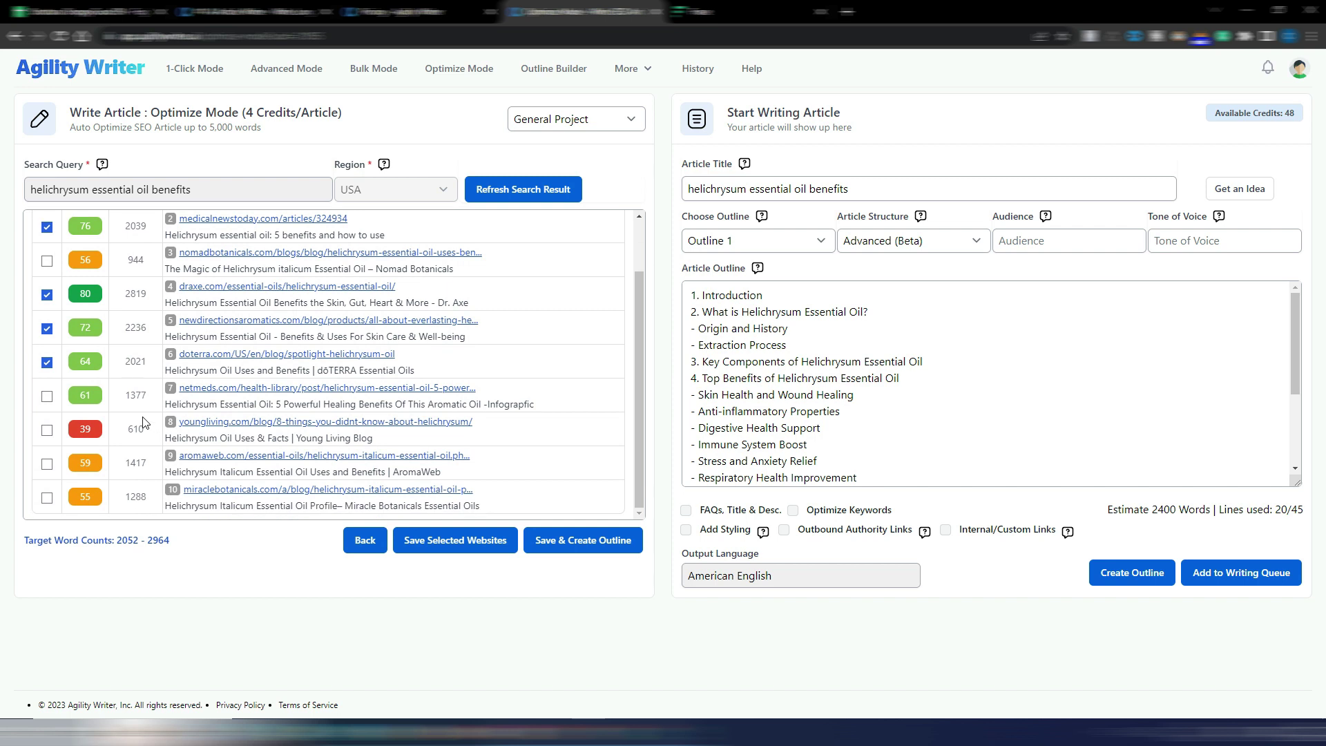
pyautogui.scroll(1, 145, 423)
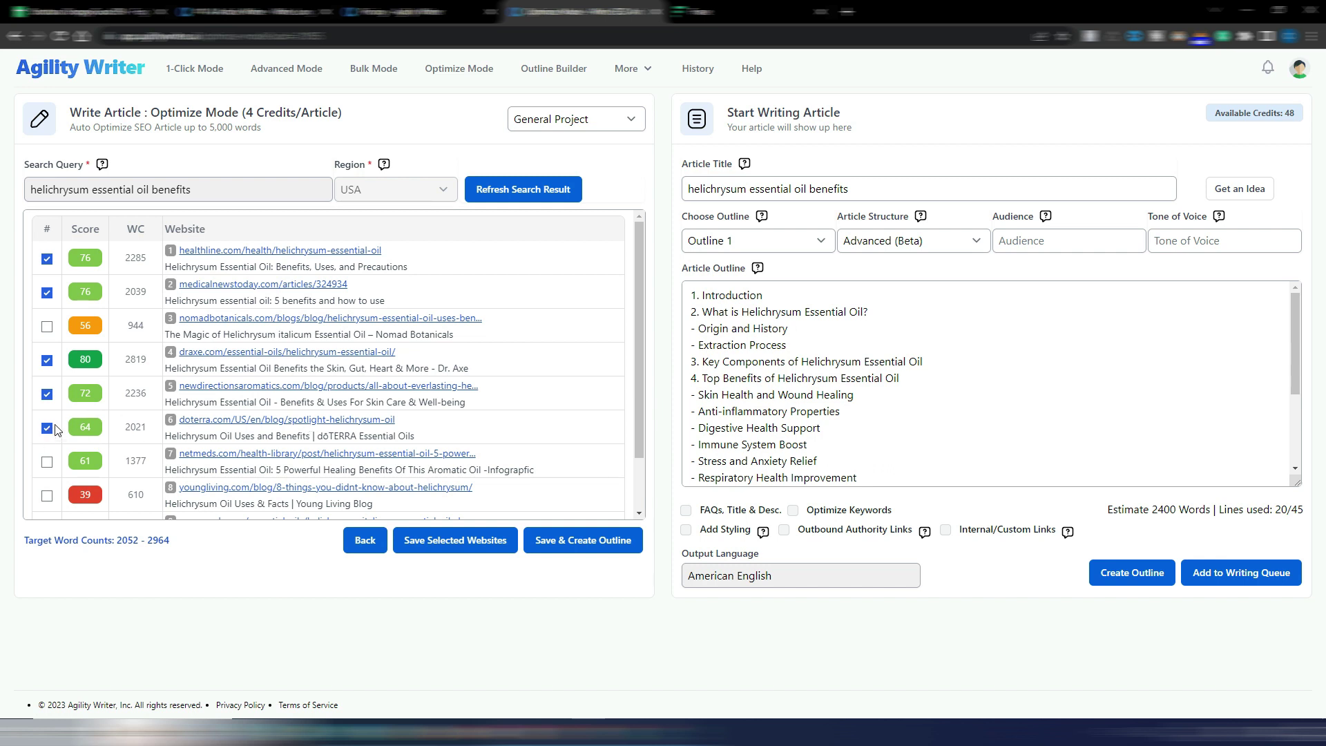
pyautogui.click(47, 462)
pyautogui.click(50, 429)
pyautogui.click(47, 428)
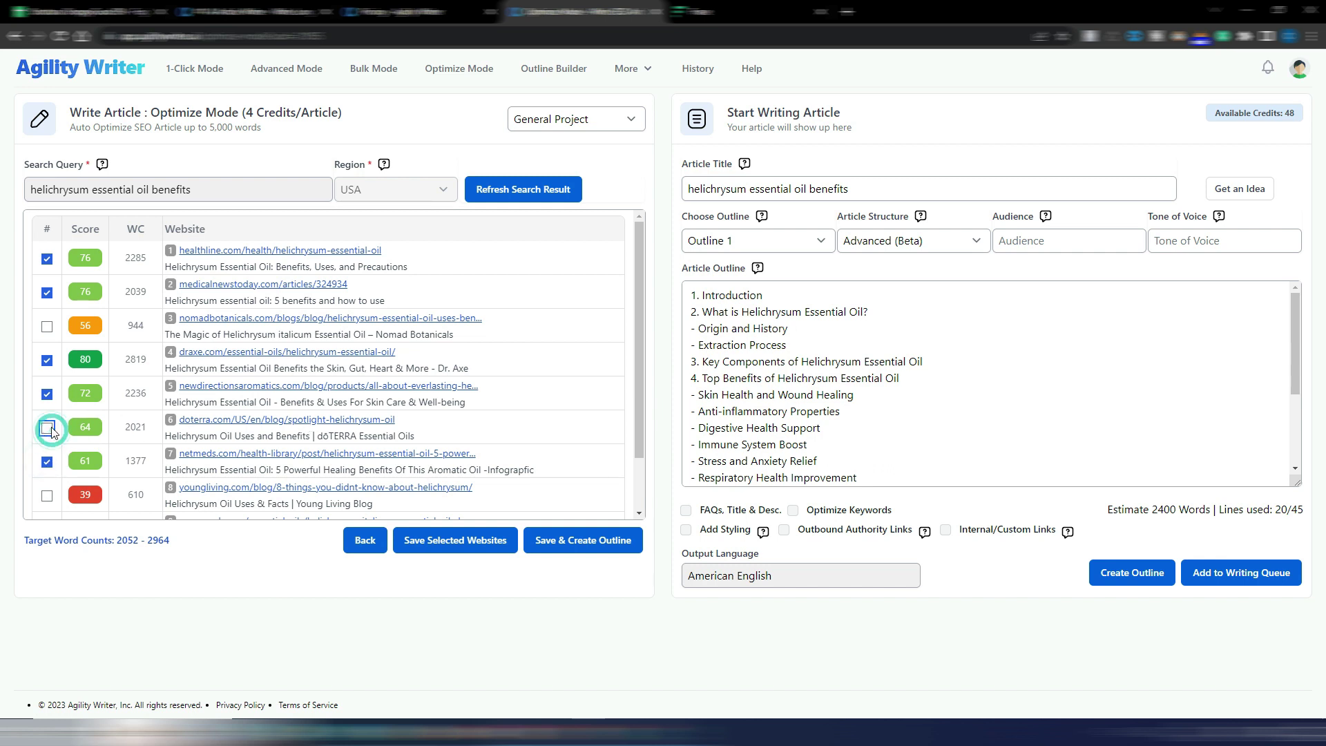
pyautogui.click(47, 463)
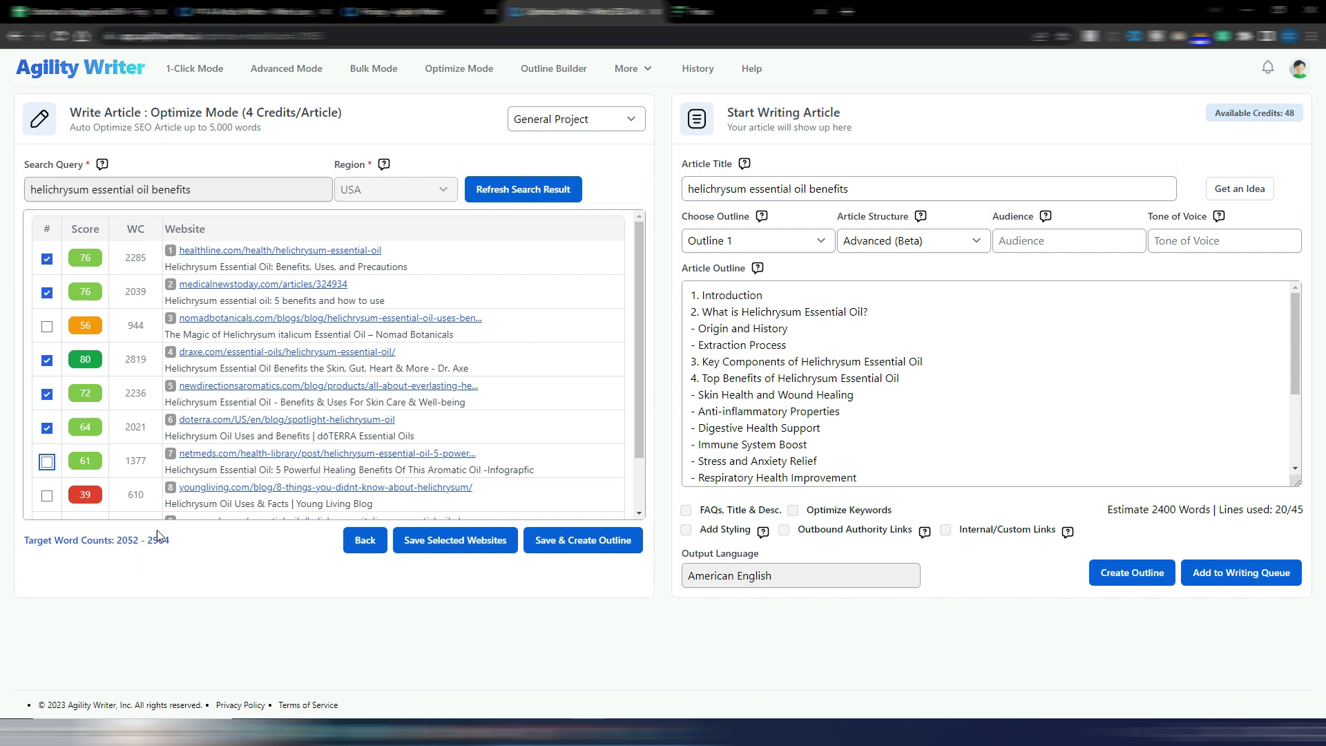
# Review the generated Outline 1 and Outline 2 in the Article Outline box
pyautogui.click(819, 243)
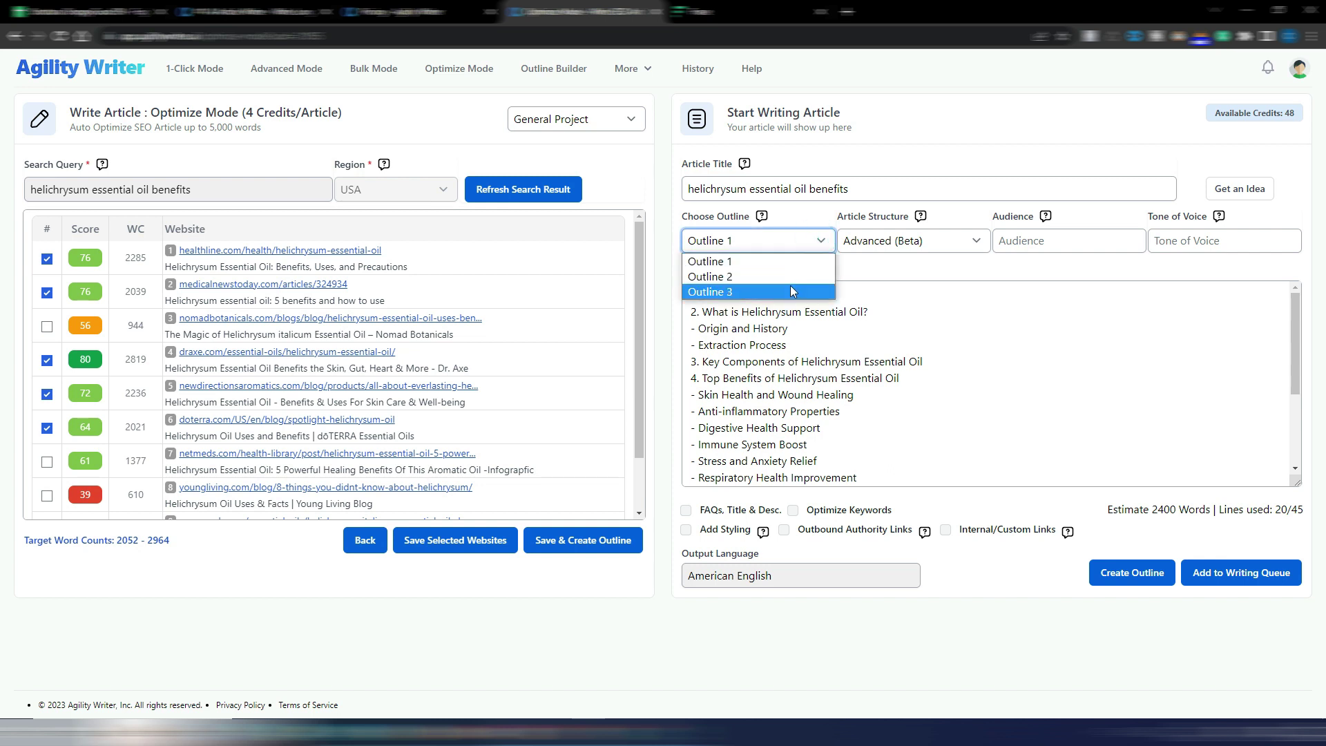
pyautogui.click(912, 294)
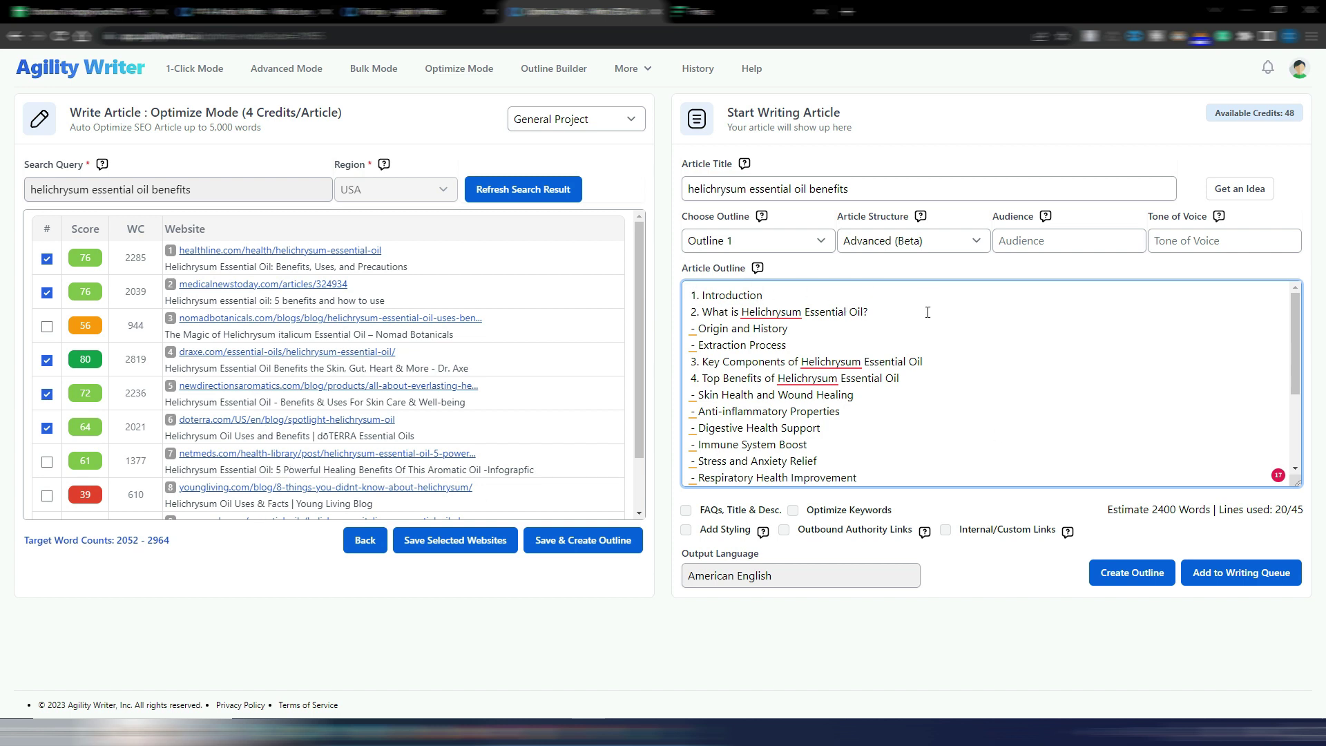
pyautogui.scroll(-5, 962, 327)
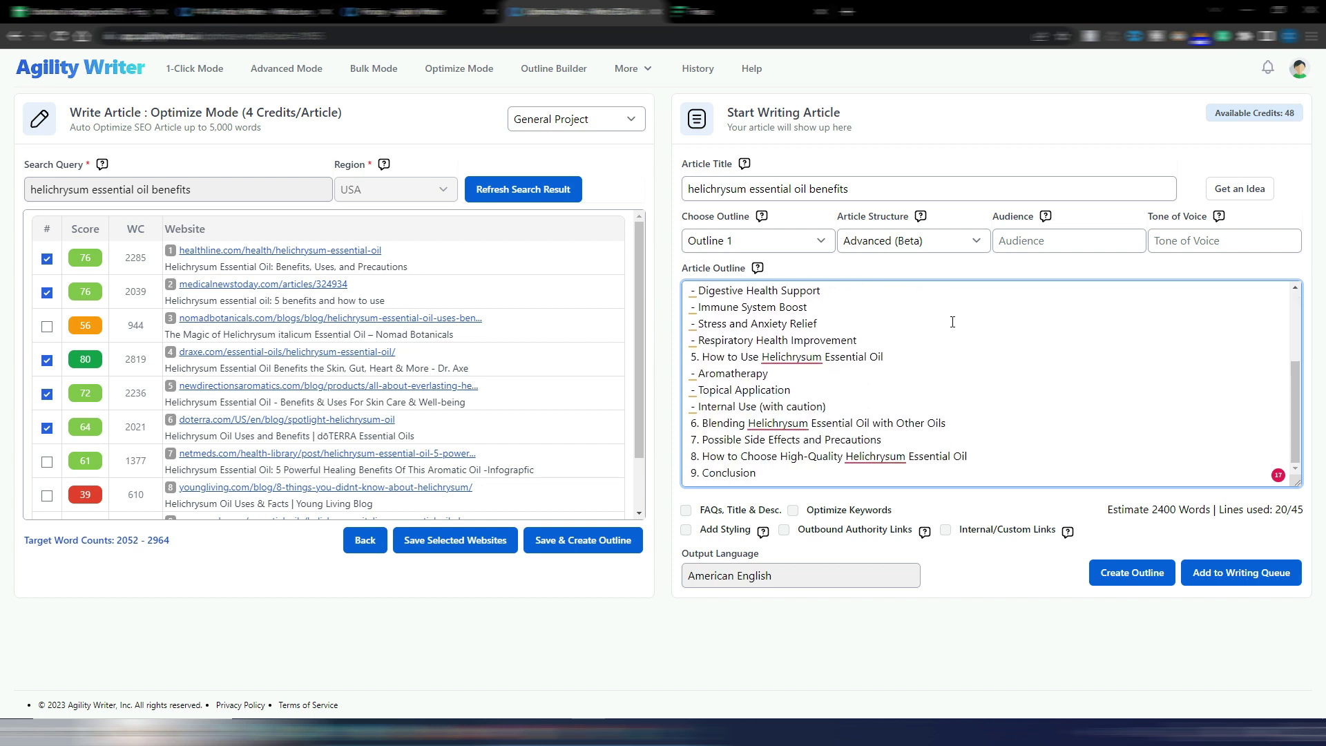
pyautogui.click(758, 240)
pyautogui.click(763, 276)
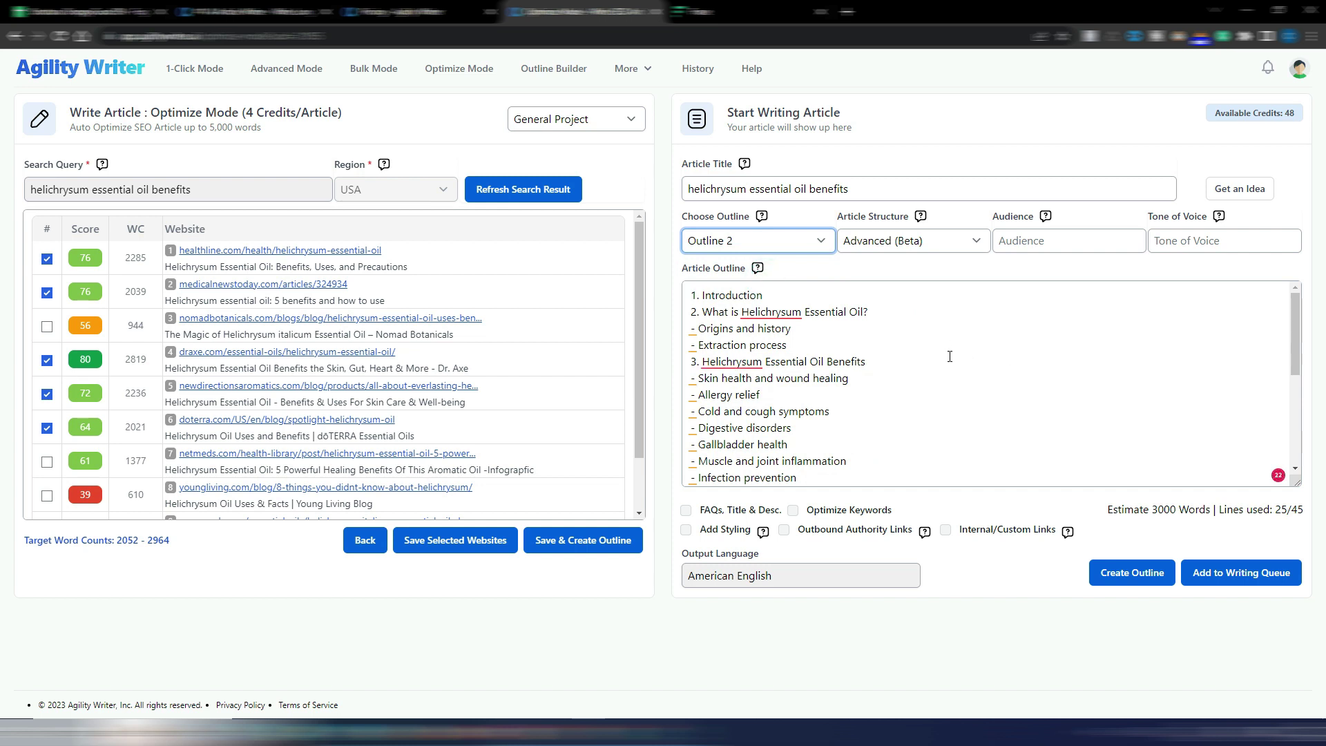
pyautogui.scroll(-3, 950, 356)
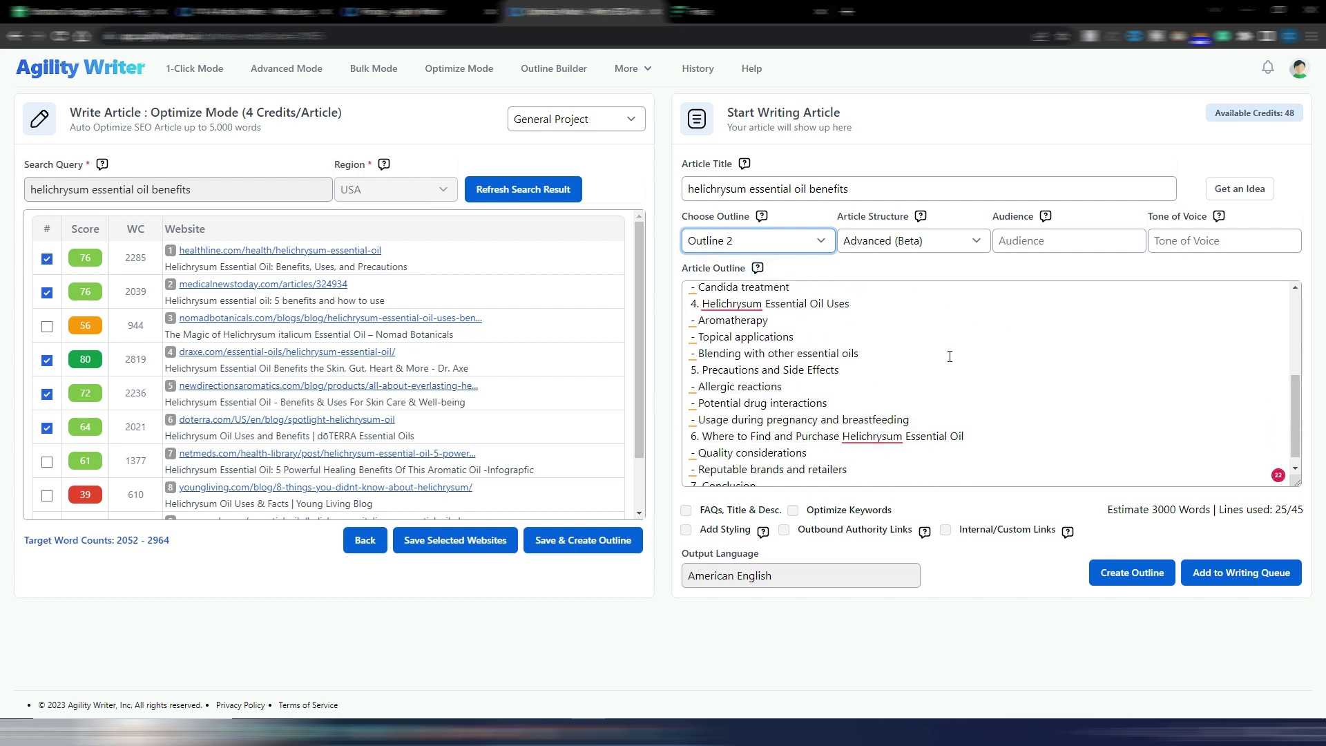
pyautogui.scroll(5, 950, 357)
# Load Outline 3 (3120 words, 26 of 45 lines) and scroll through it
pyautogui.click(758, 240)
pyautogui.click(764, 286)
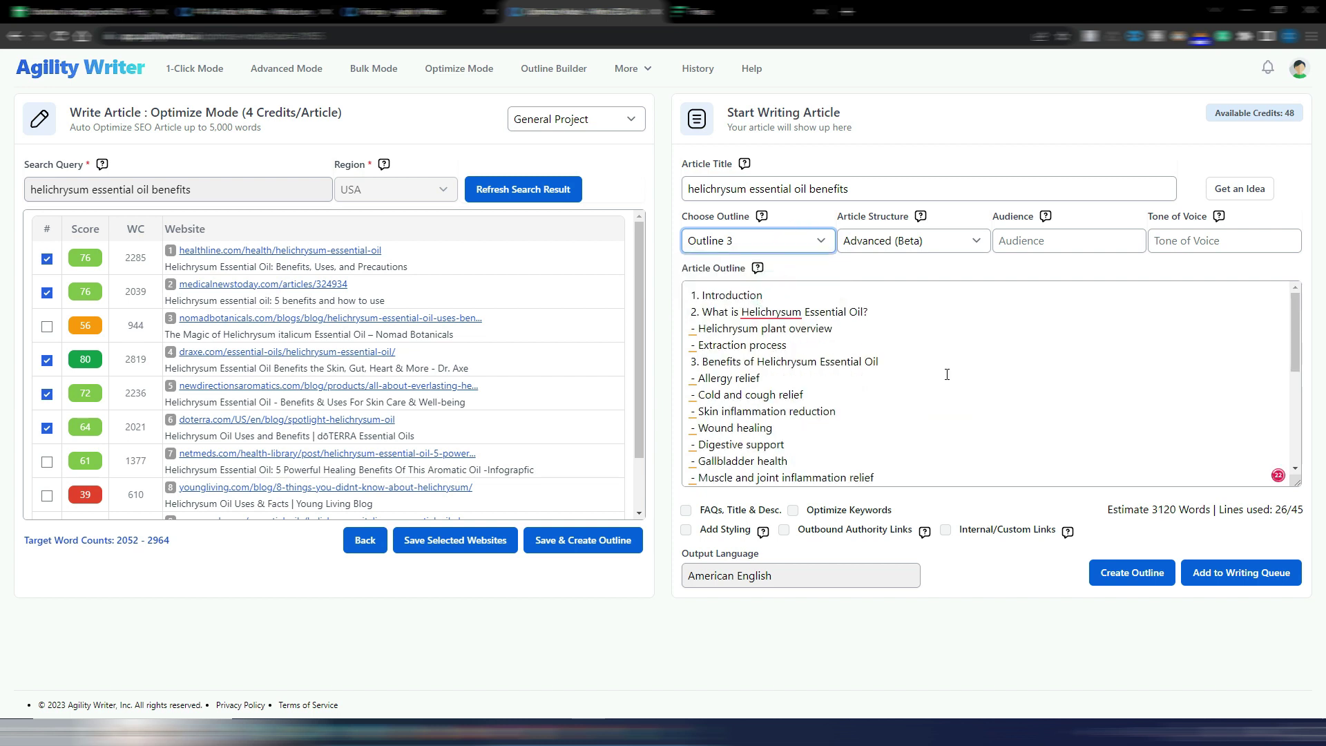
pyautogui.scroll(-5, 947, 374)
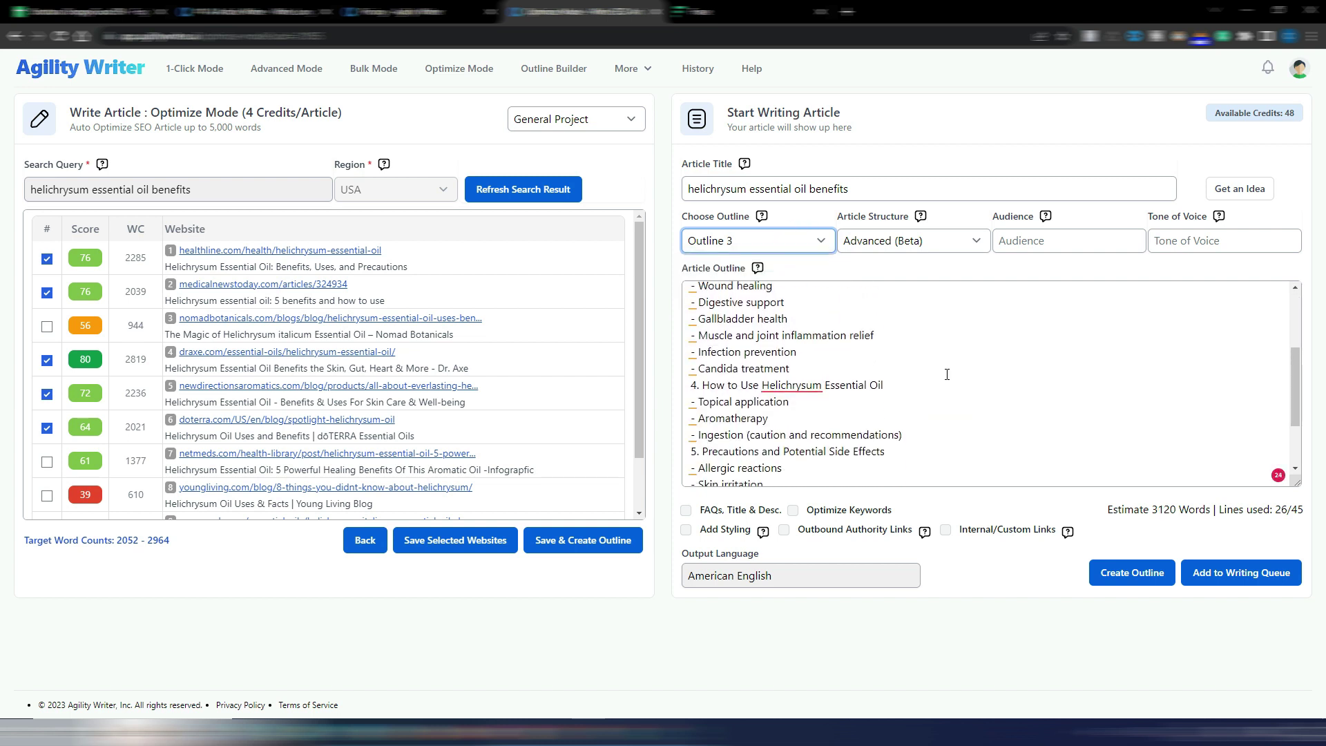
pyautogui.scroll(-3, 946, 374)
pyautogui.scroll(10, 947, 375)
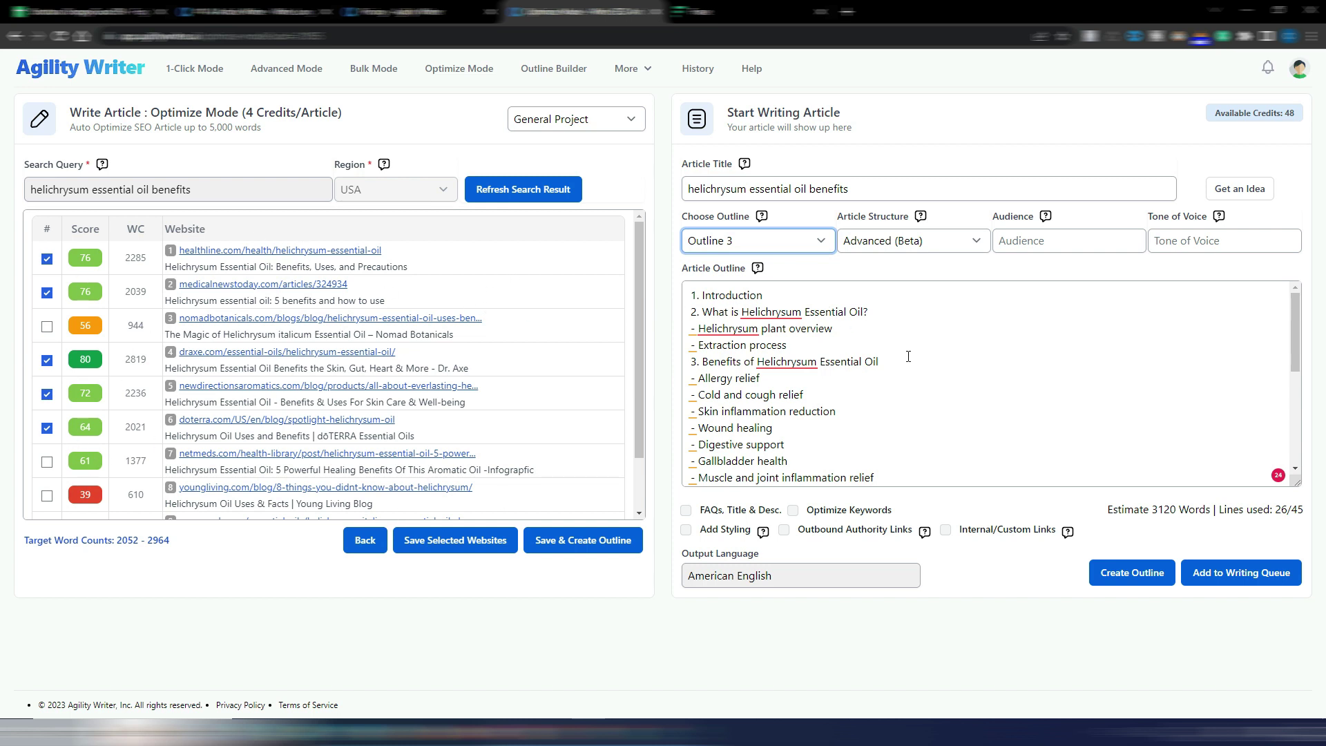
# Switch the chosen outline back to Outline 2 (3000 words, 25/45 lines)
pyautogui.click(779, 242)
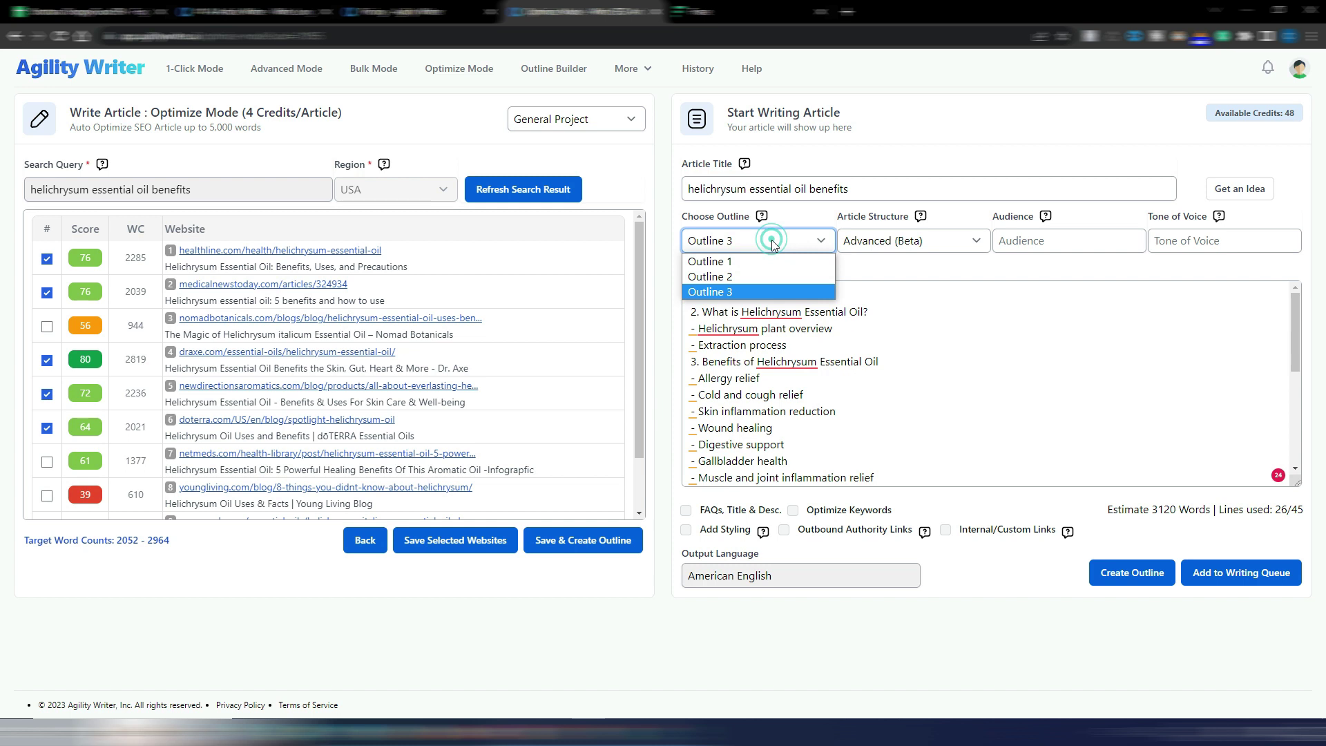
pyautogui.click(760, 276)
pyautogui.scroll(-5, 870, 389)
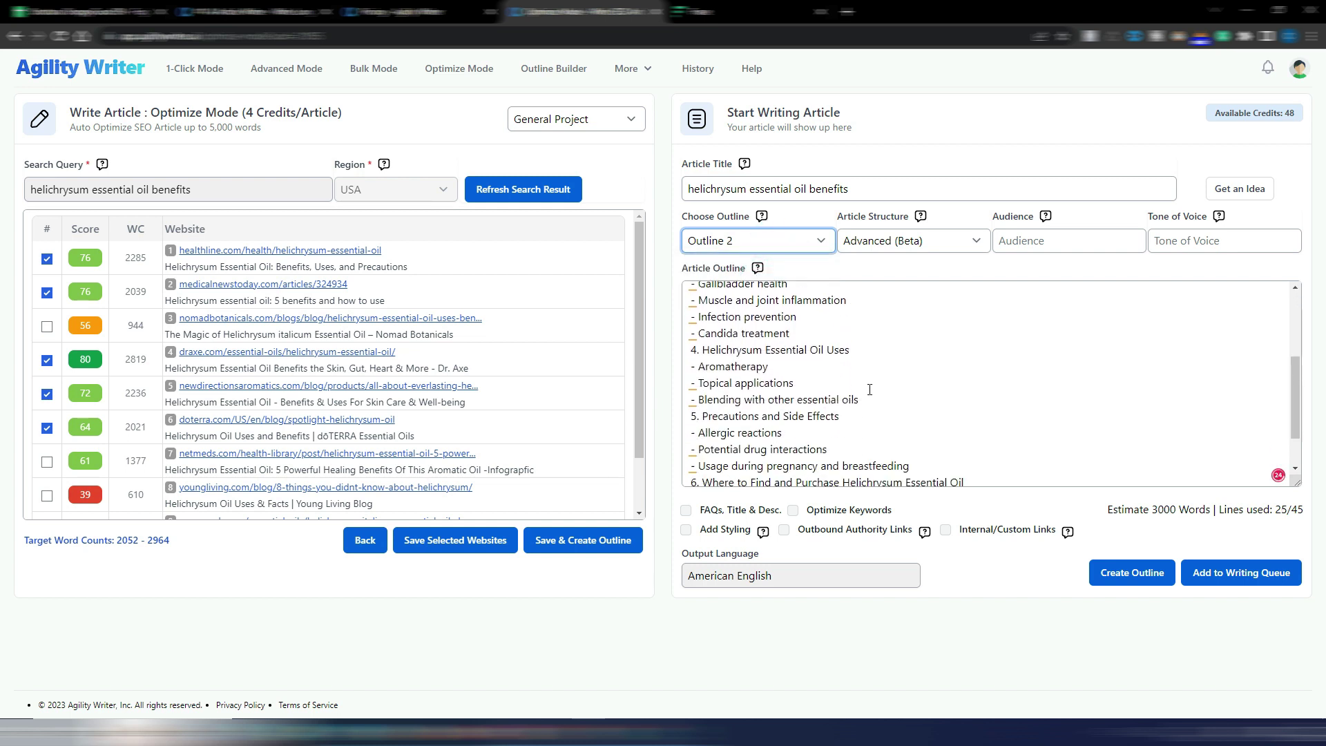
pyautogui.scroll(5, 870, 390)
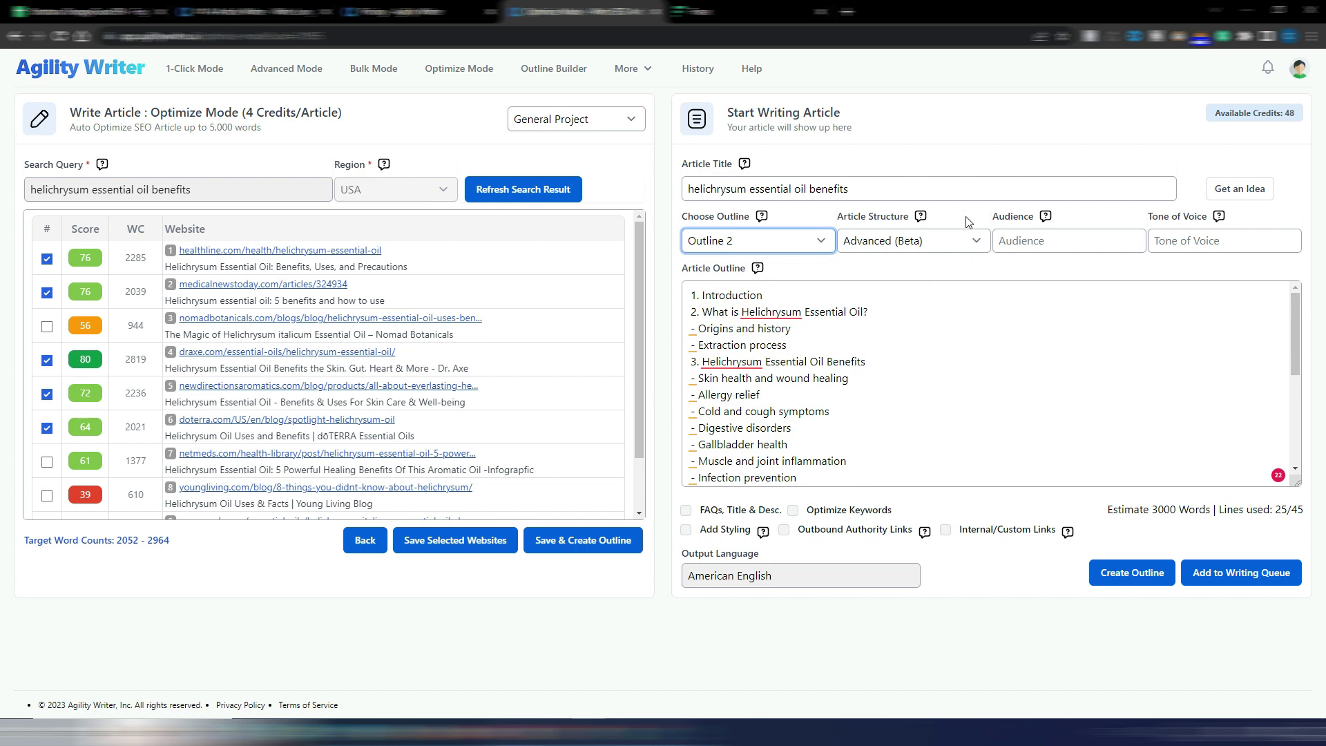
# Keep the Advanced (Beta) article structure and set the tone of voice to 'professional'
pyautogui.moveTo(922, 220)
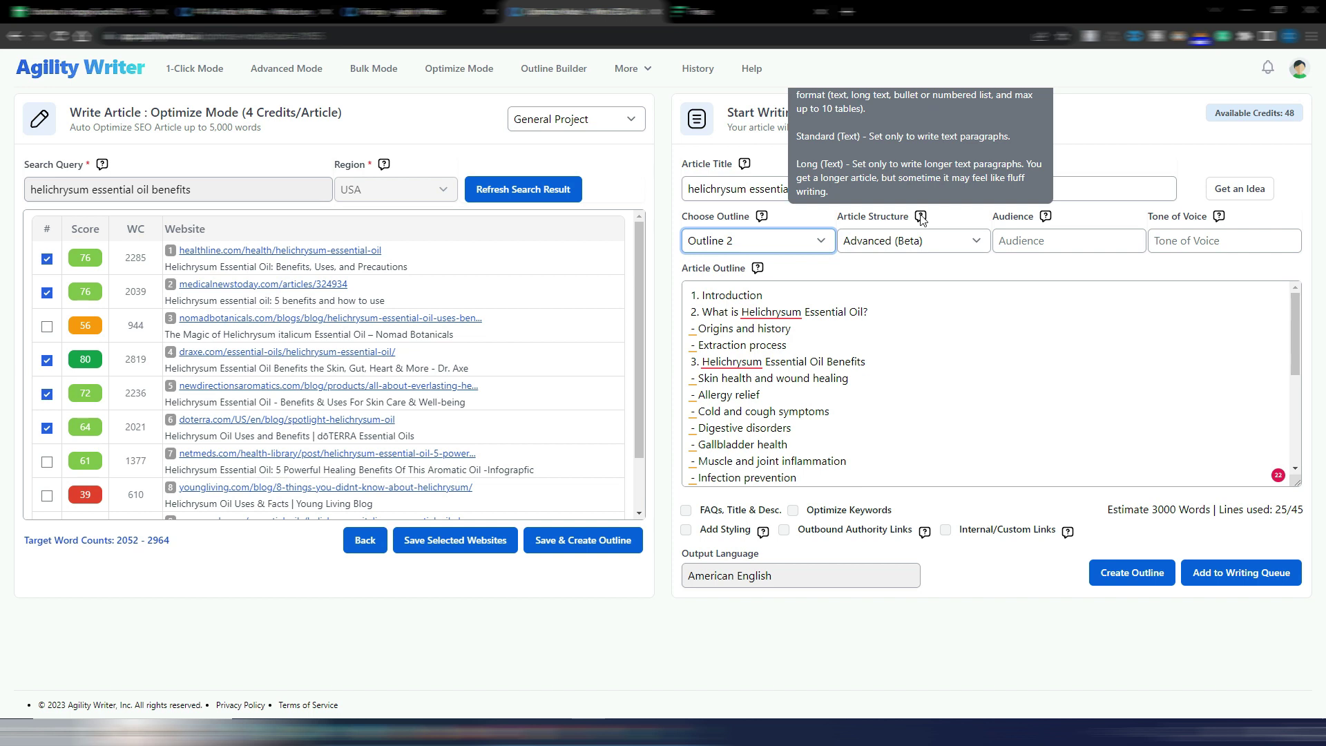
pyautogui.click(976, 243)
pyautogui.click(973, 241)
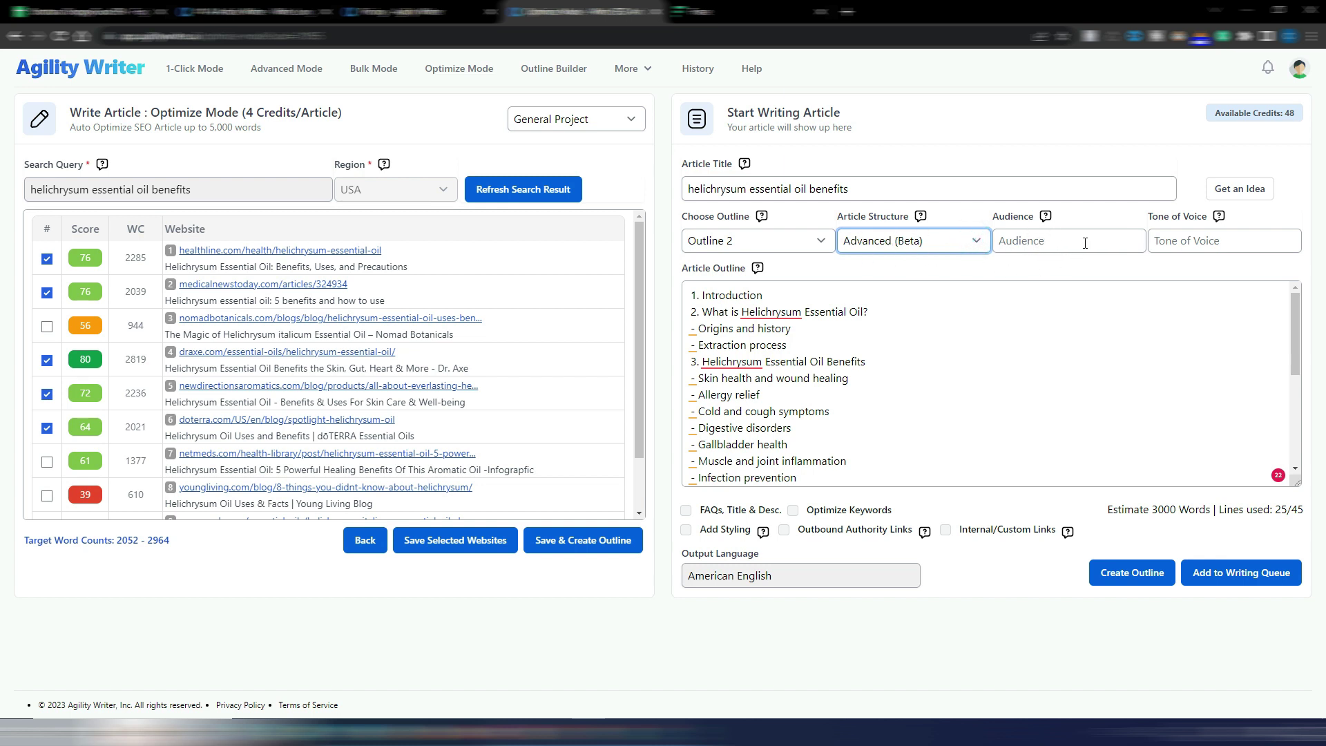
pyautogui.moveTo(1225, 224)
pyautogui.click(1188, 242)
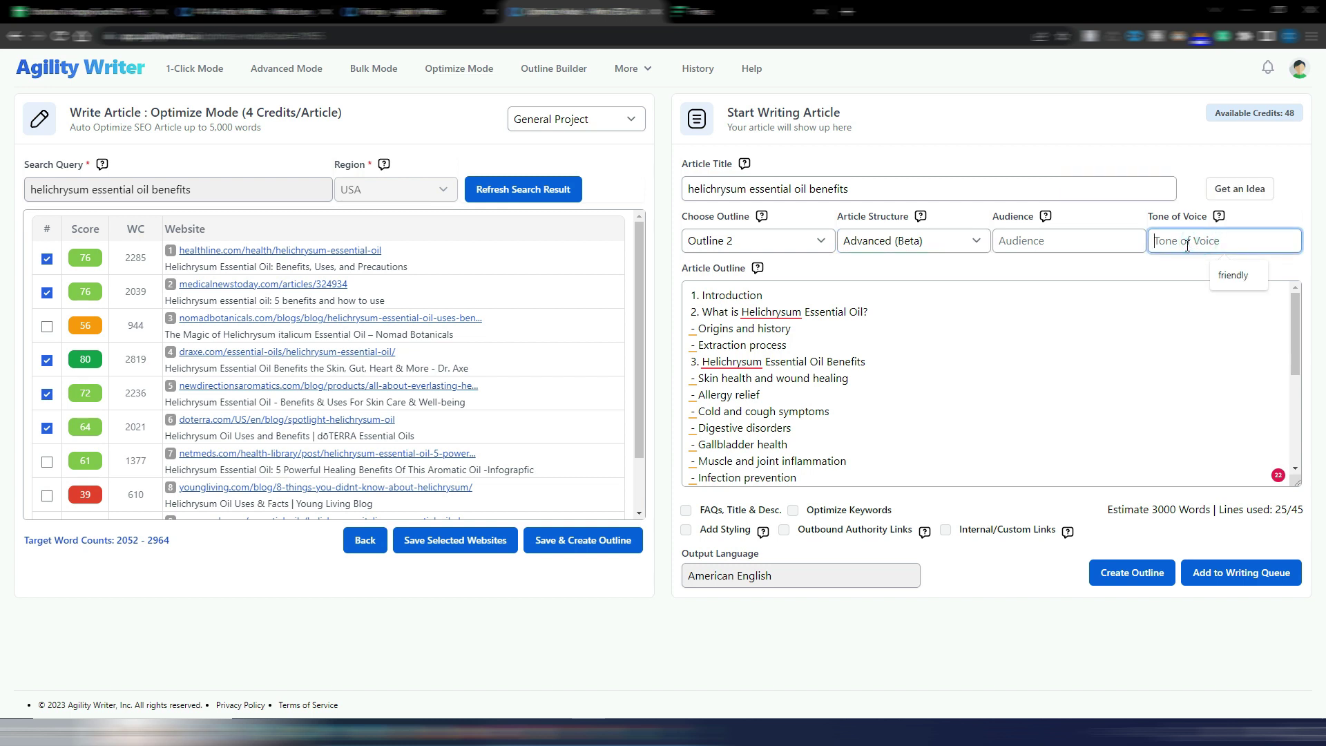
pyautogui.write('professional')
# Enable FAQs with Title & Desc., Add Styling, and Outbound Authority Links
pyautogui.click(1047, 266)
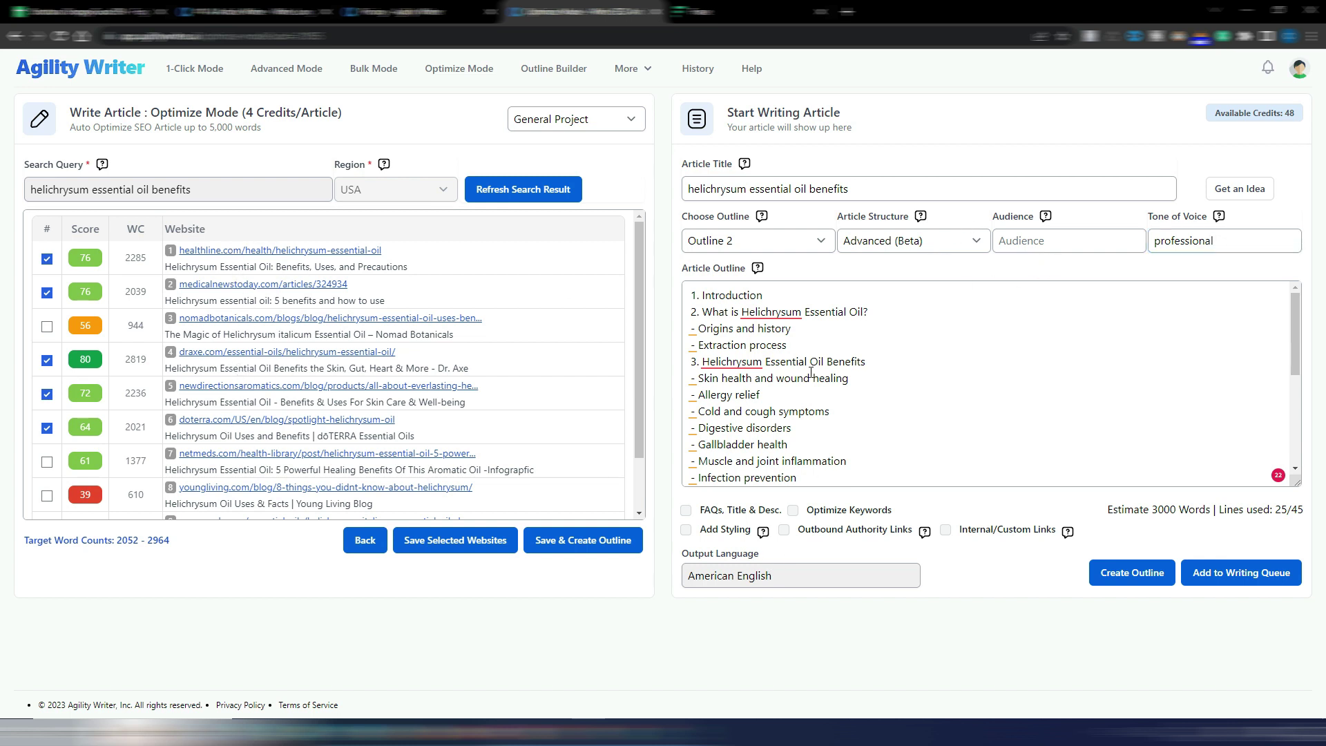
pyautogui.click(688, 512)
pyautogui.moveTo(763, 536)
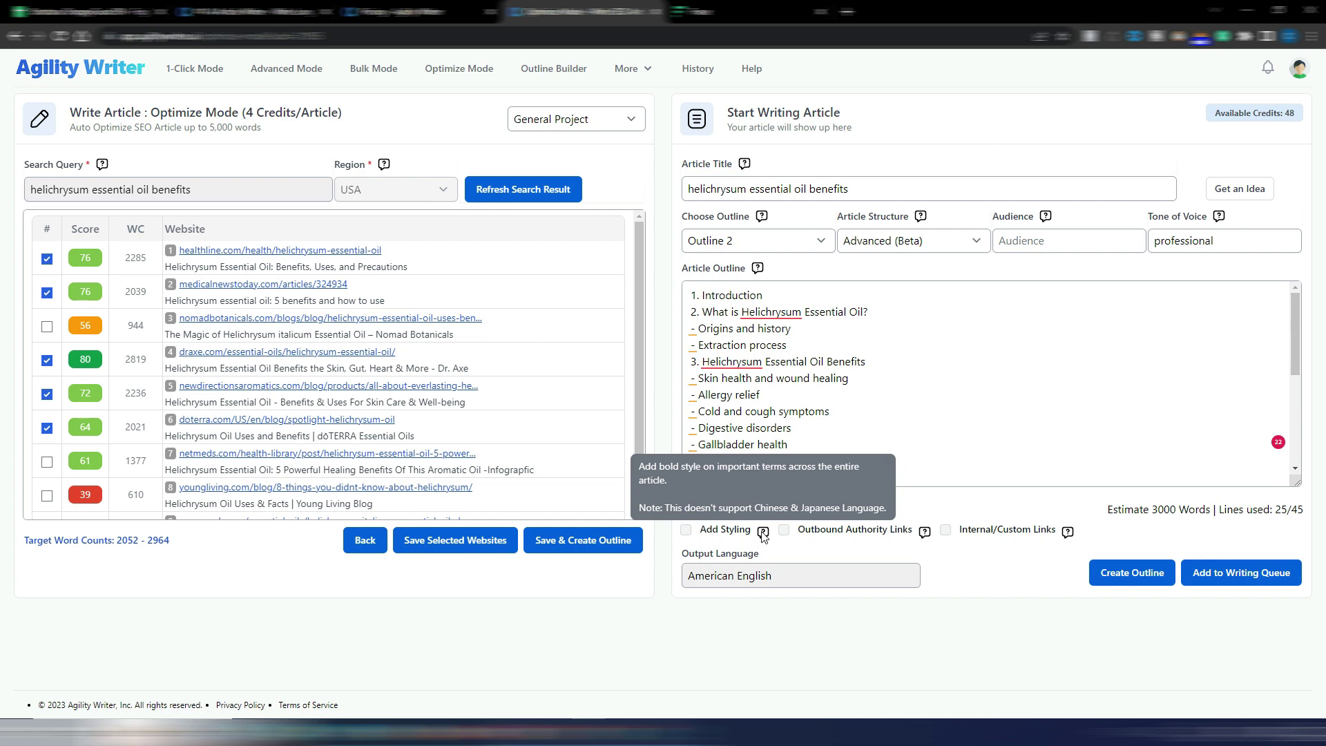
pyautogui.click(687, 530)
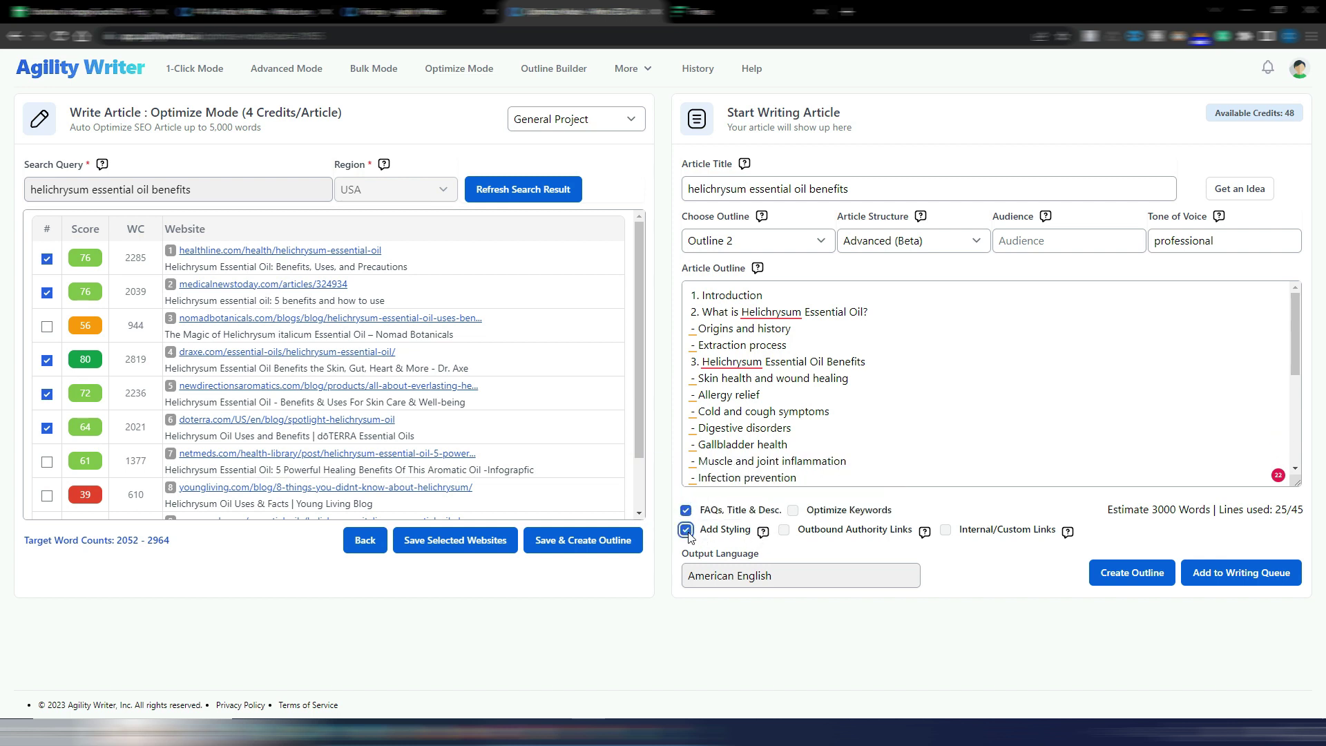
pyautogui.click(784, 530)
# Leave Internal/Custom Links off, turn on Optimize Keywords, and confirm American English output
pyautogui.click(946, 531)
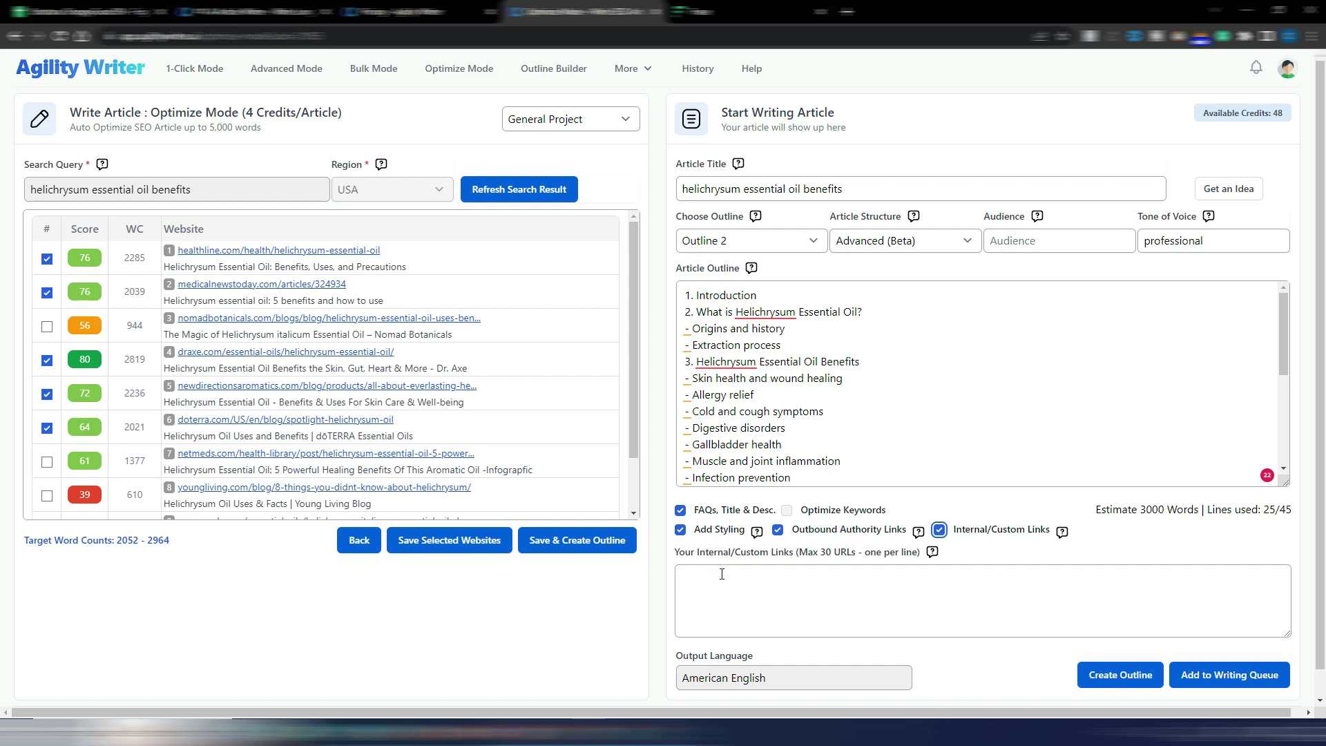
pyautogui.click(697, 579)
pyautogui.click(944, 531)
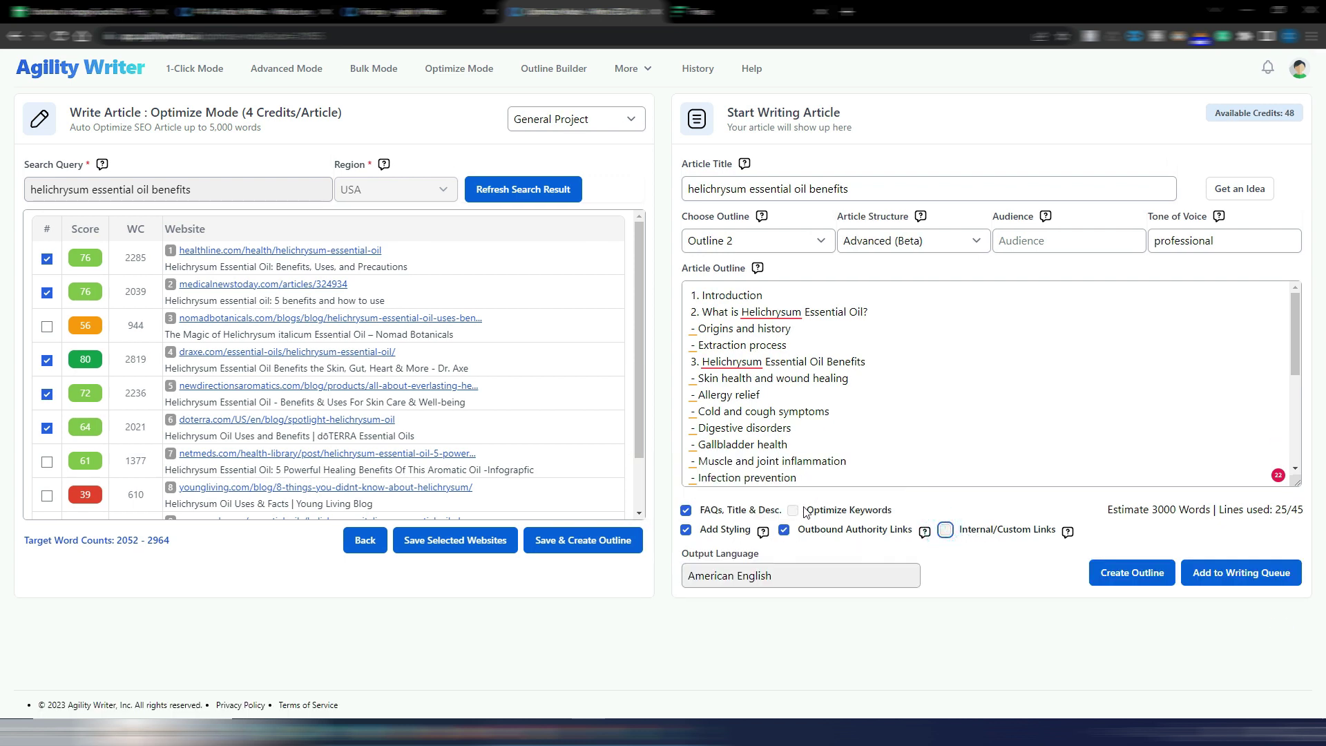
pyautogui.click(793, 511)
pyautogui.click(869, 579)
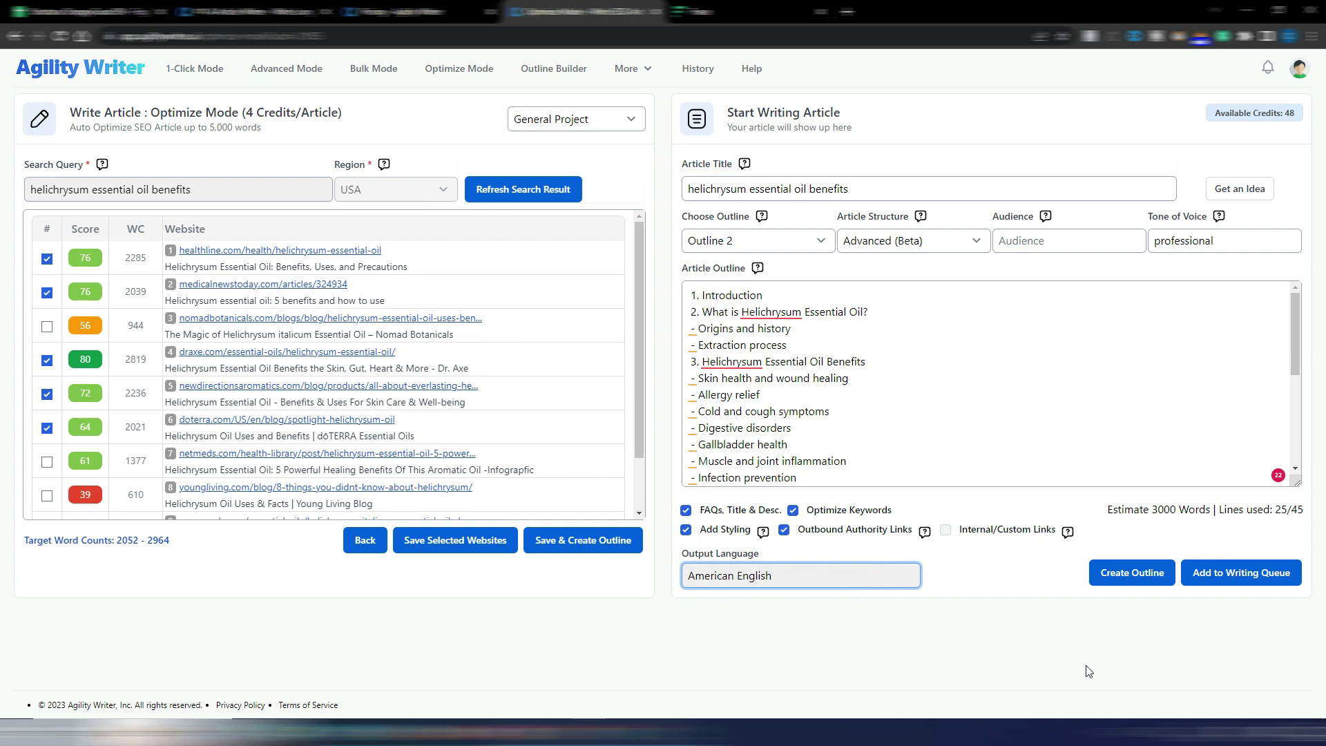
# Queue the article for writing and view it in History as a complete 3016-word article
pyautogui.click(1257, 580)
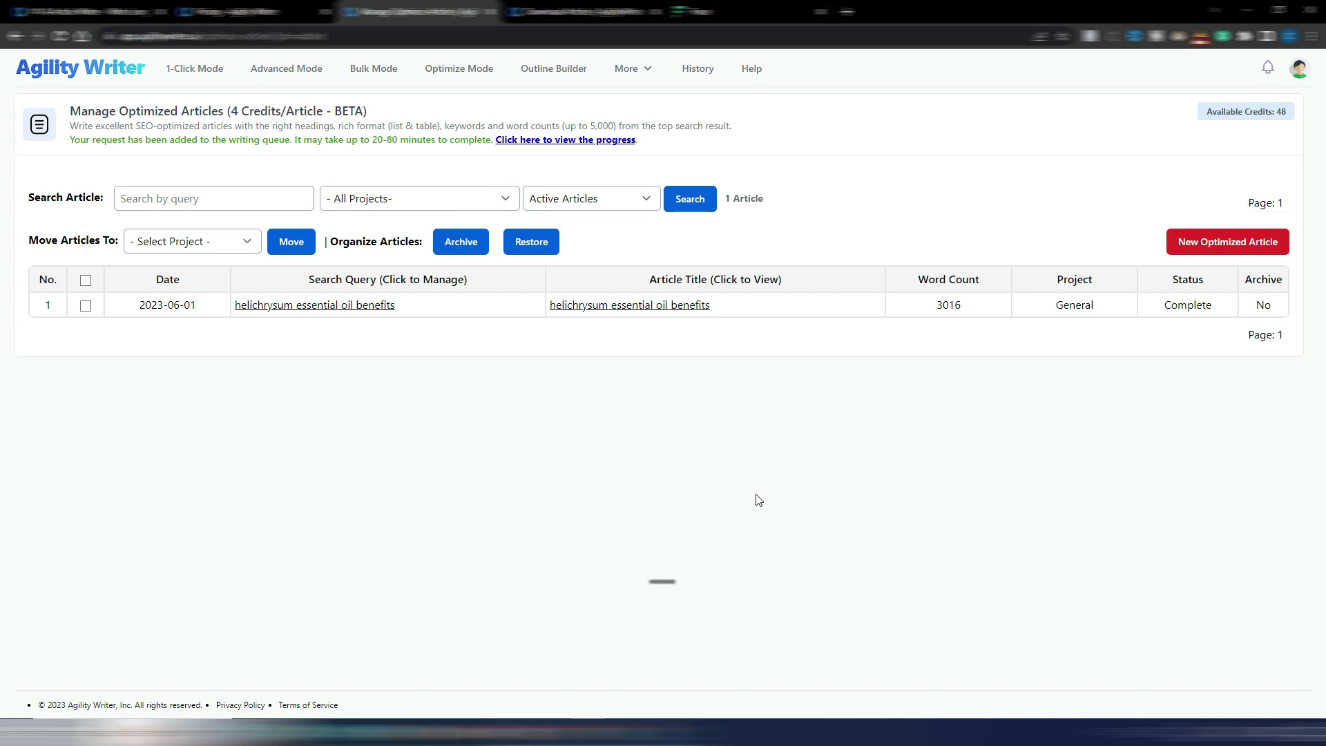
pyautogui.hotkey('ctrl', 'Tab')
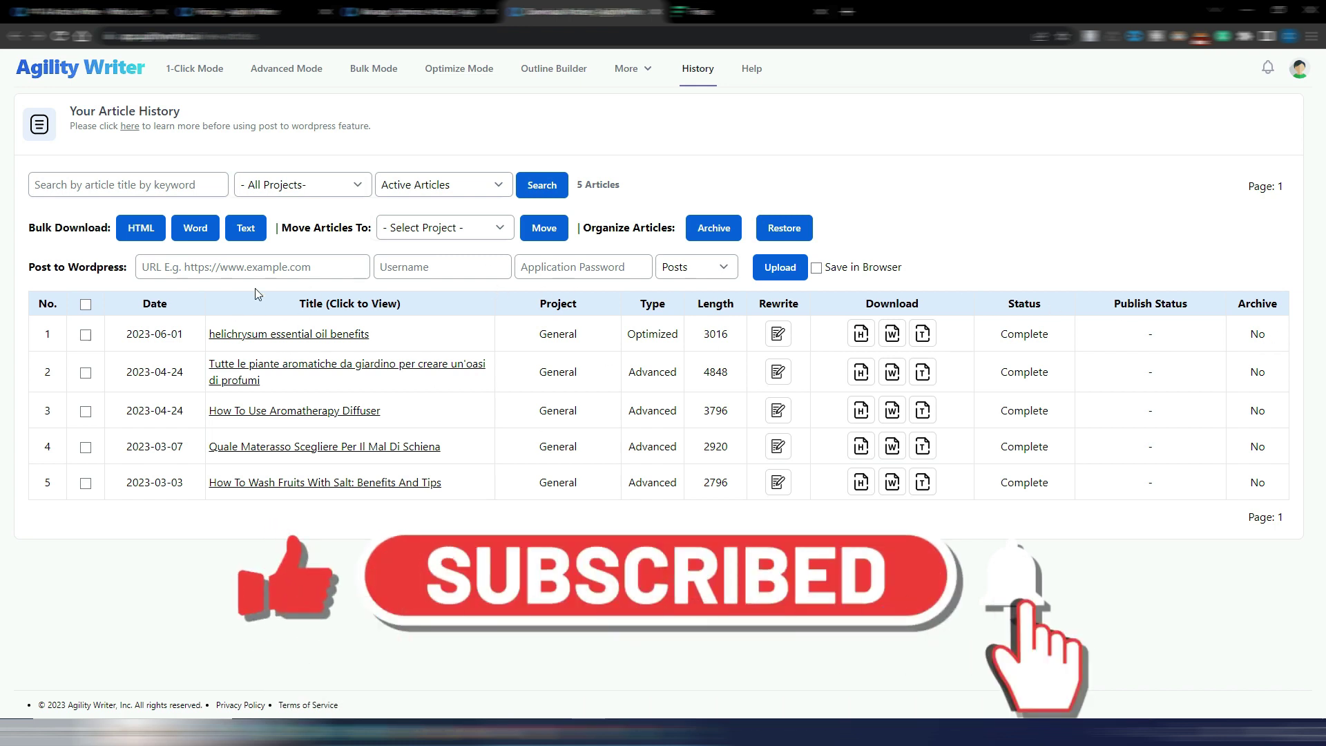
# Open the helichrysum essential oil benefits article and read through its benefits, uses, blending and precautions sections
pyautogui.click(329, 333)
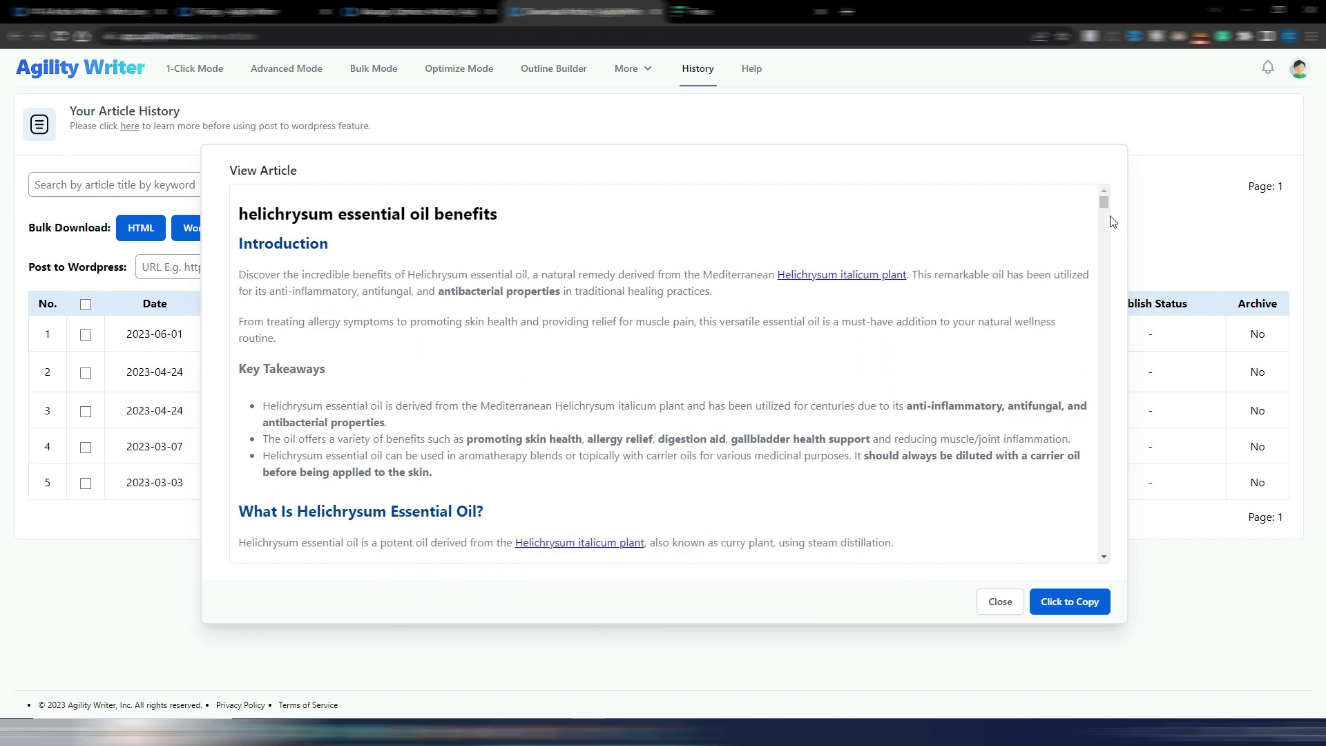
pyautogui.moveTo(1104, 201)
pyautogui.mouseDown()
pyautogui.moveTo(1104, 221)
pyautogui.moveTo(1103, 200)
pyautogui.mouseUp()
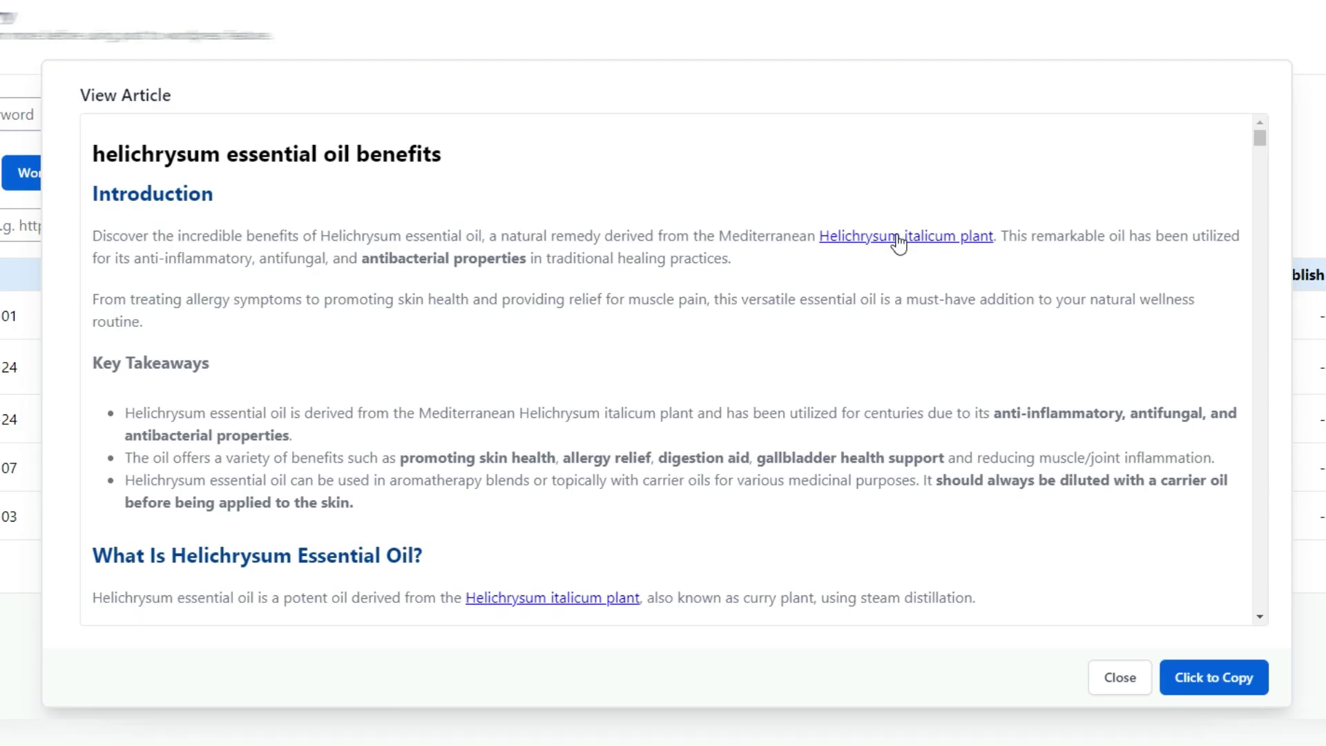
pyautogui.moveTo(1262, 138); pyautogui.dragTo(1262, 148)
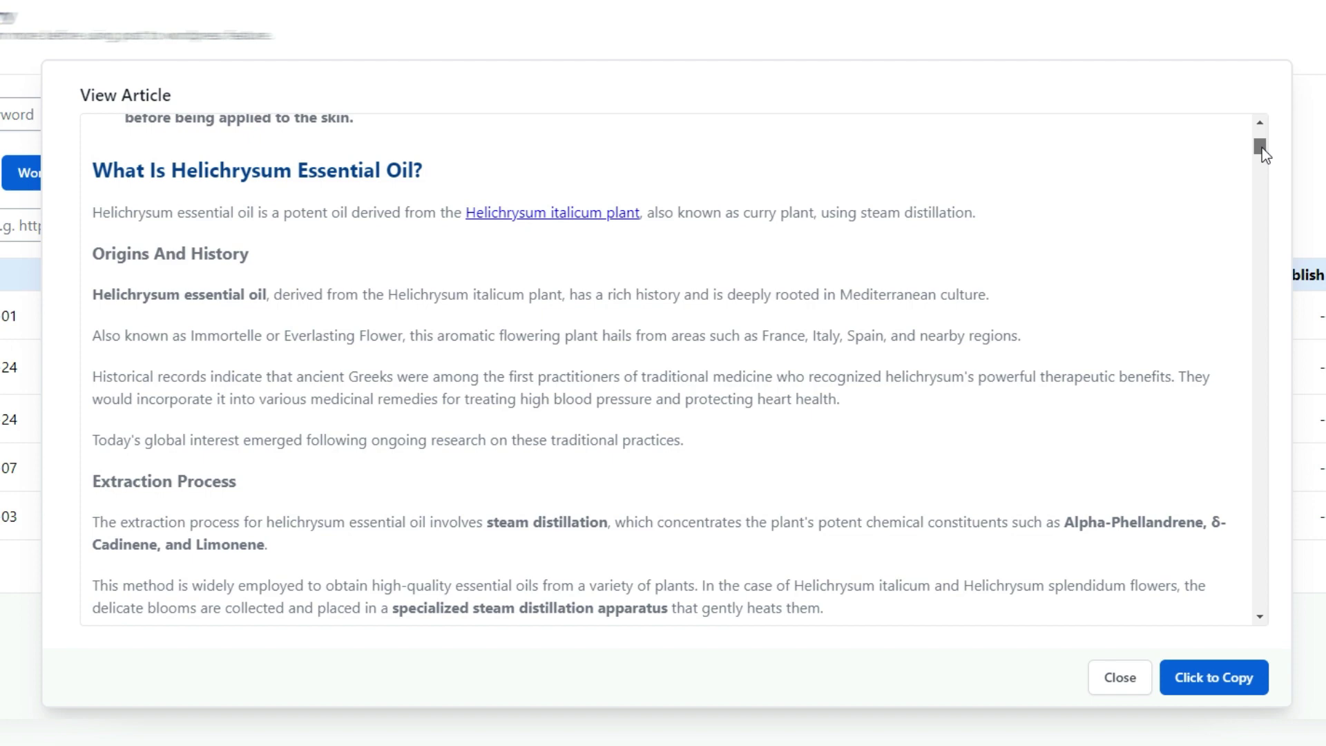
pyautogui.moveTo(1262, 147); pyautogui.dragTo(1258, 222)
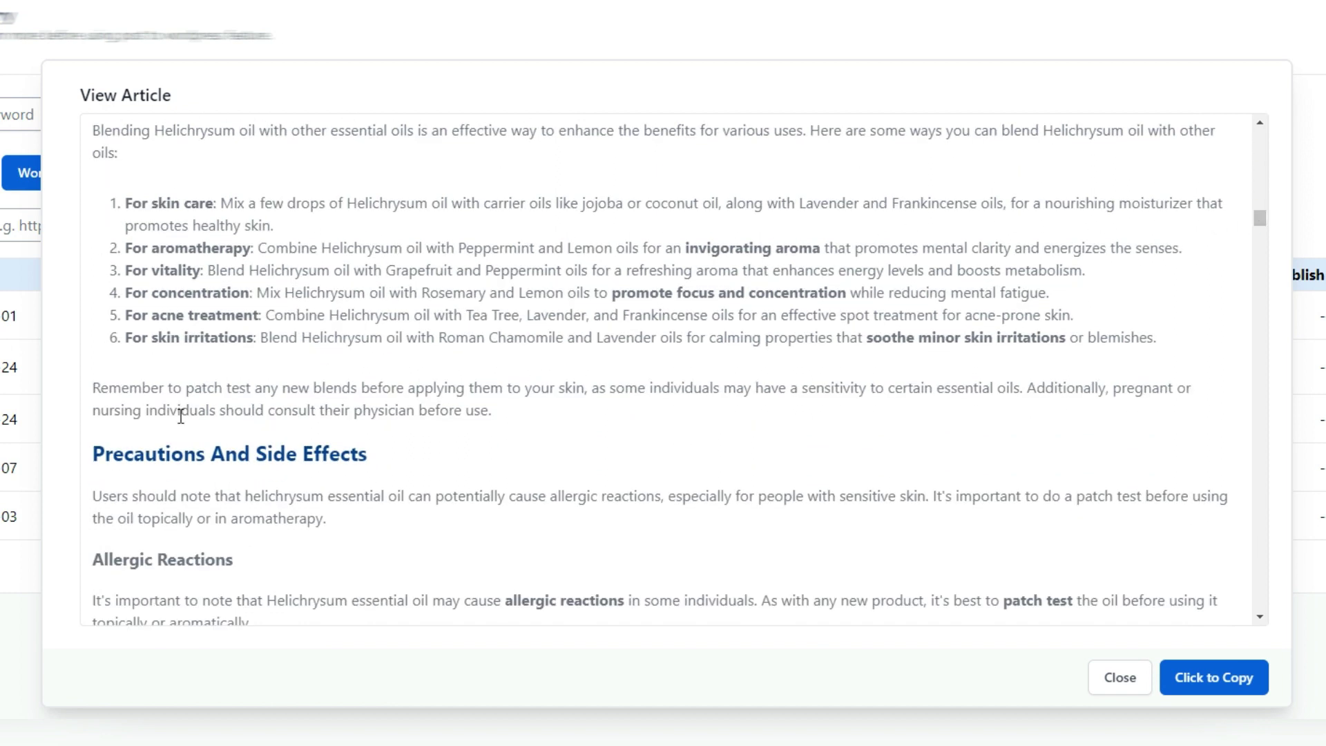
pyautogui.scroll(1, 411, 429)
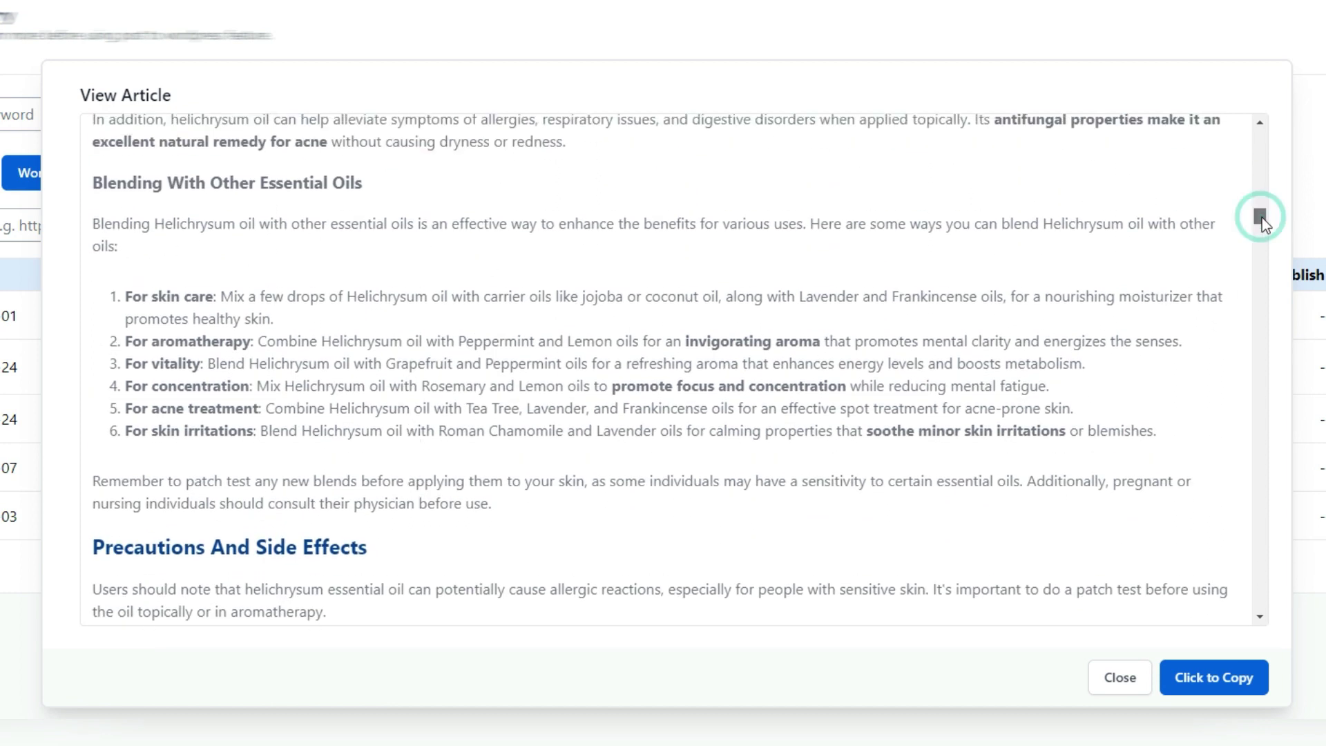
pyautogui.moveTo(1261, 217); pyautogui.dragTo(1273, 256)
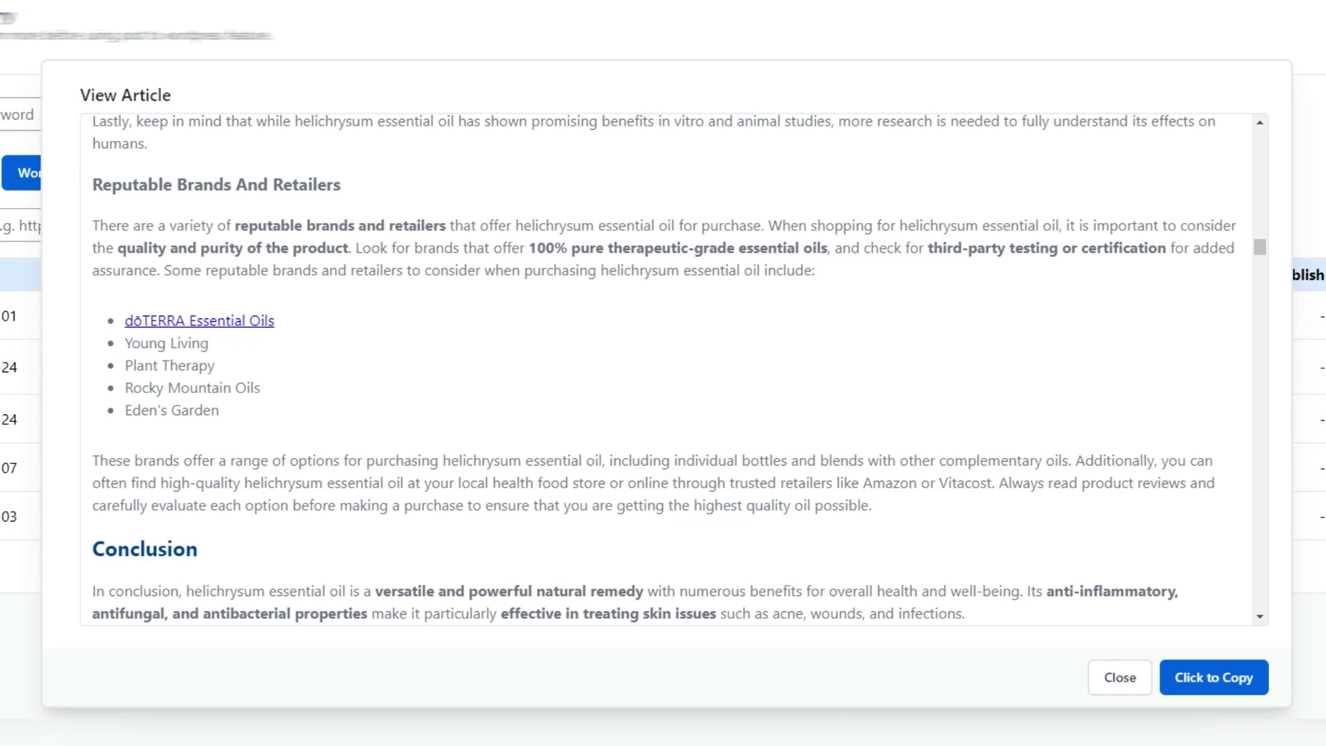
pyautogui.moveTo(1260, 251); pyautogui.dragTo(1265, 265)
pyautogui.scroll(-1, 1261, 275)
pyautogui.moveTo(1260, 269); pyautogui.dragTo(1258, 209)
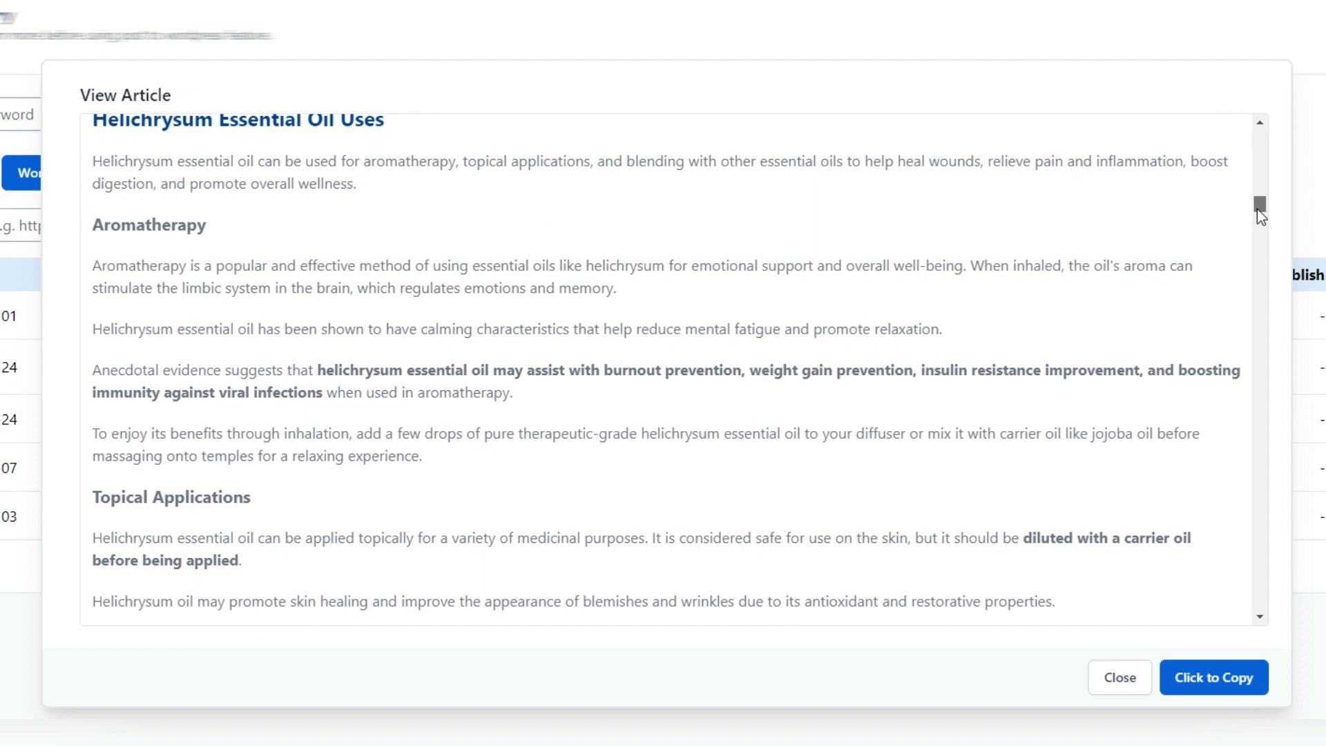
pyautogui.moveTo(1257, 209); pyautogui.dragTo(1253, 267)
pyautogui.scroll(-7, 1252, 269)
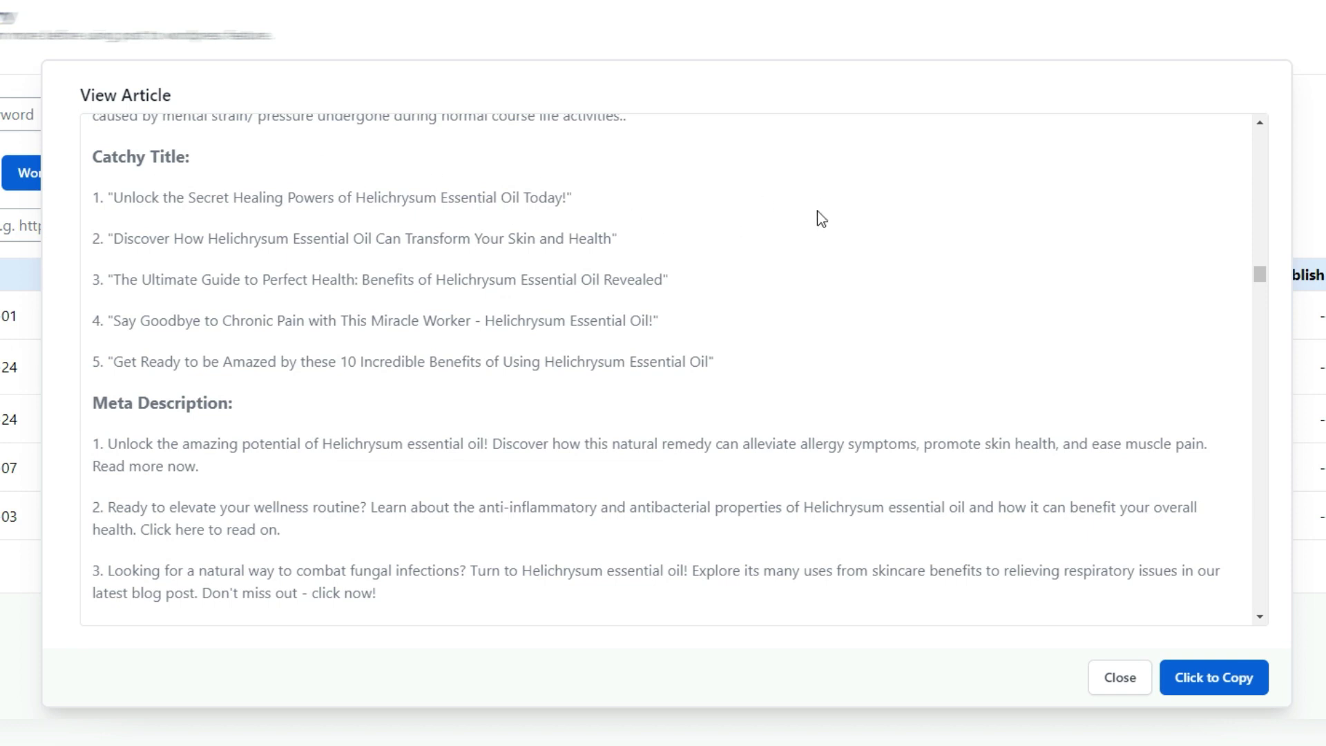
# Scroll down through the Factual Data and Source URLs lists, then drag back up to the article's introduction
pyautogui.scroll(-1, 930, 214)
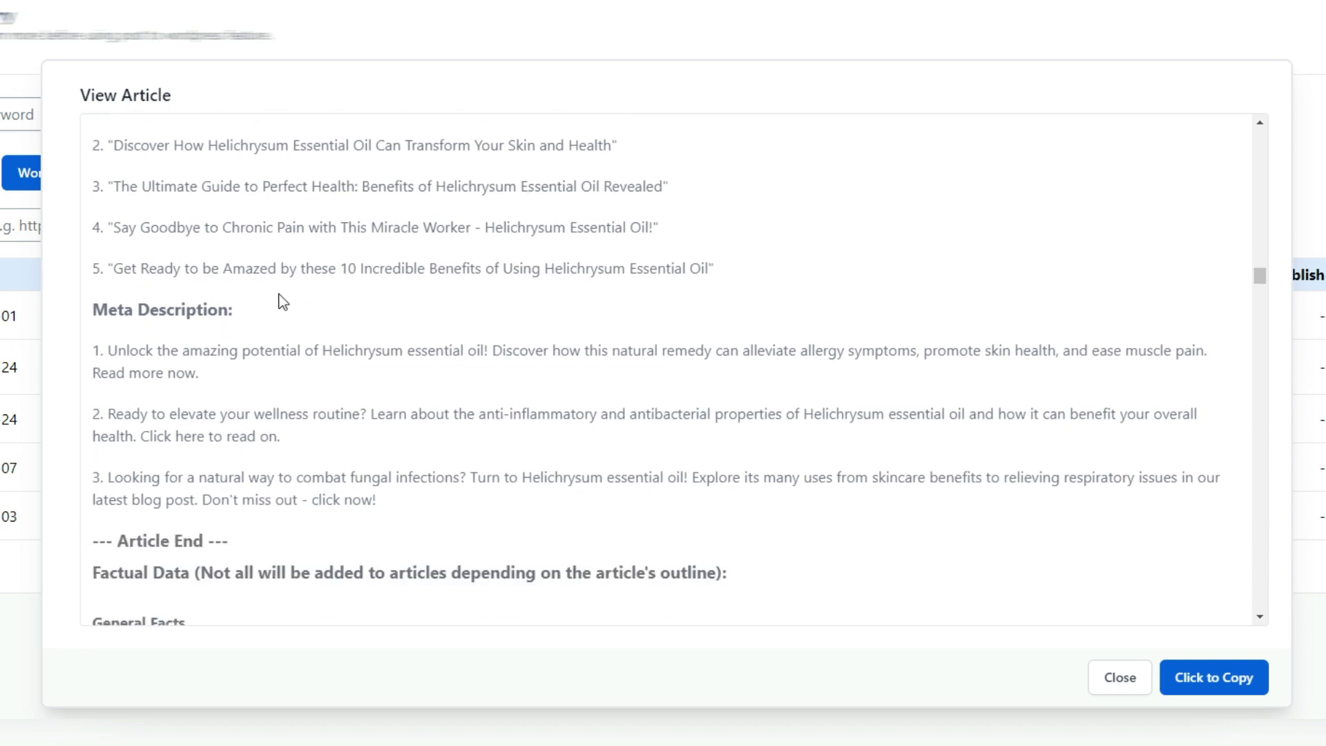
pyautogui.scroll(-2, 966, 378)
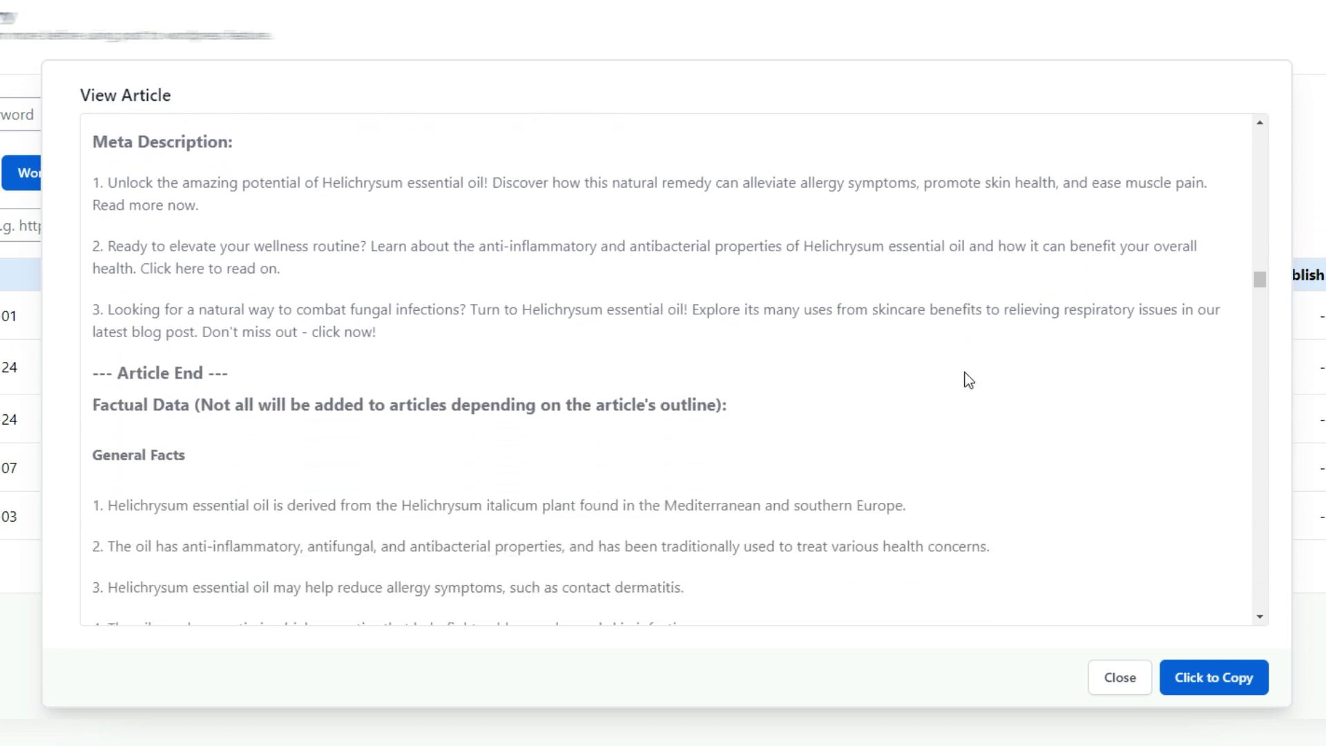
pyautogui.scroll(-2, 969, 377)
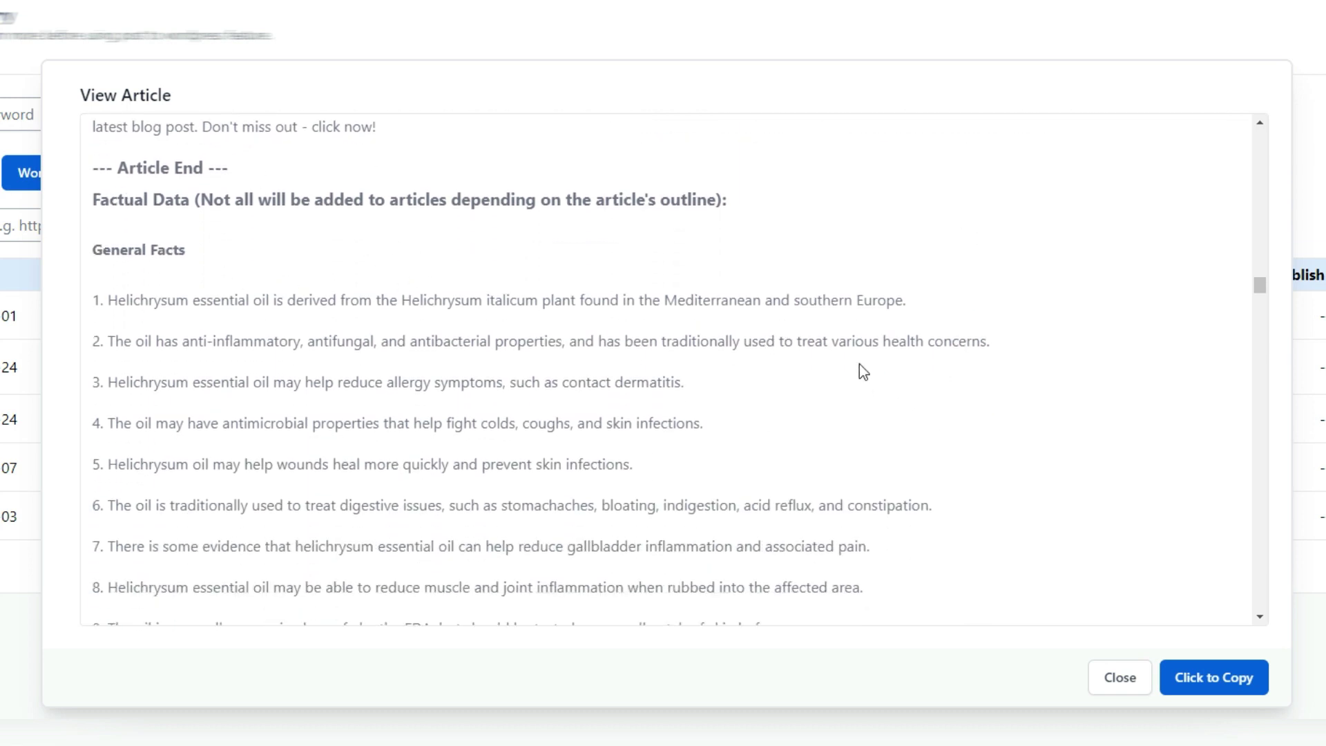
pyautogui.scroll(-3, 940, 464)
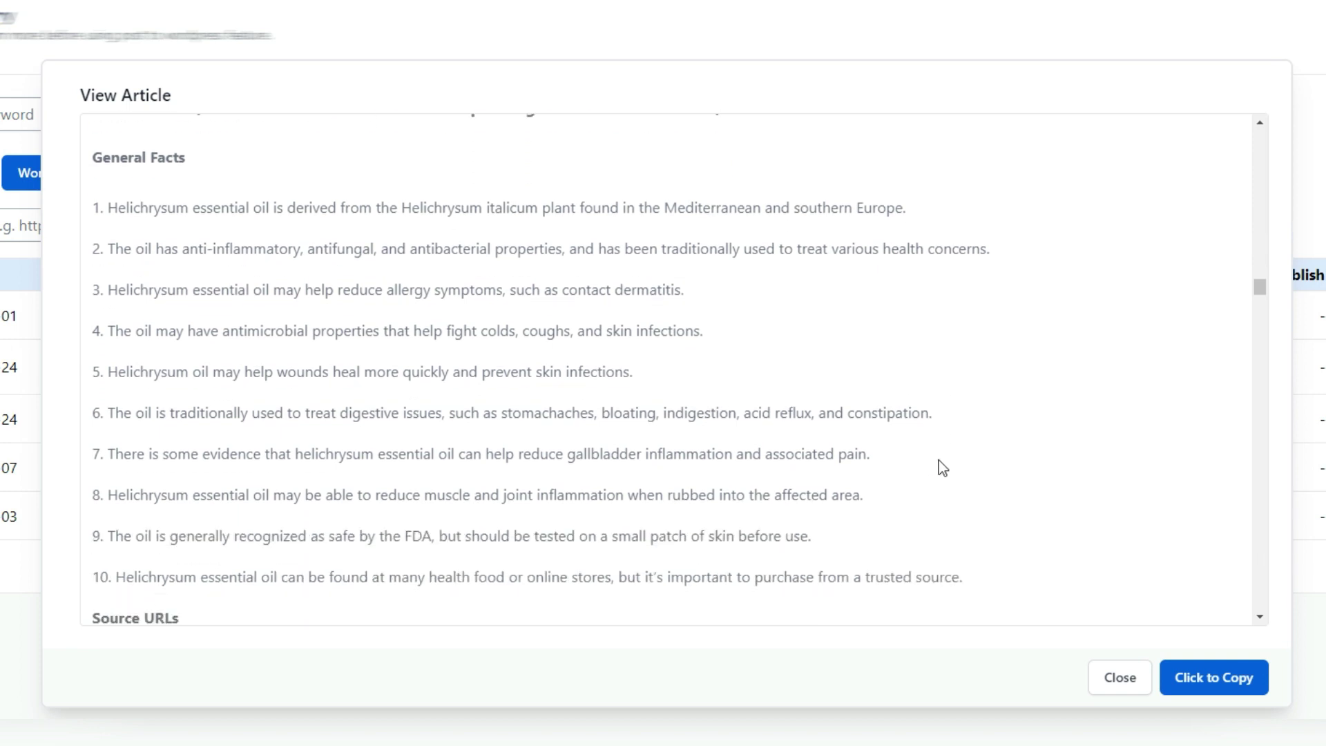
pyautogui.scroll(-1, 938, 460)
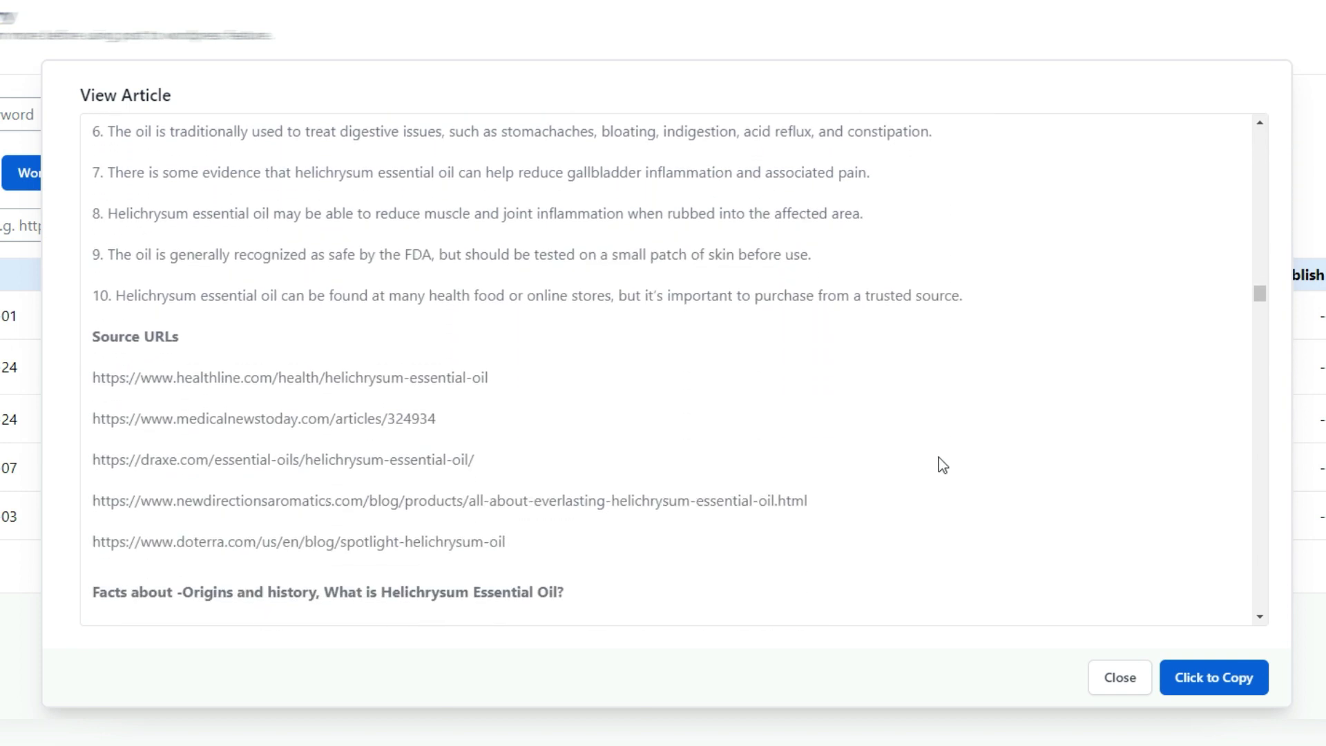
pyautogui.scroll(-1, 938, 460)
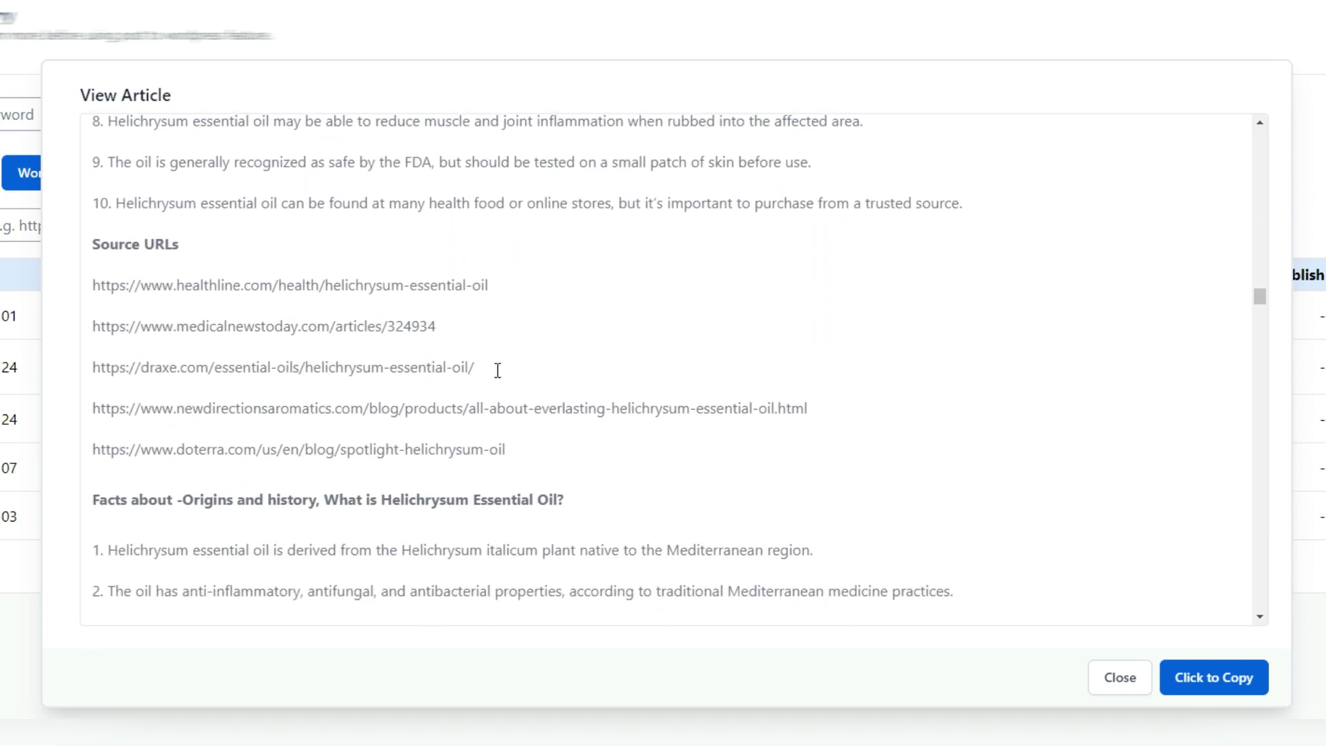
pyautogui.scroll(-8, 760, 379)
pyautogui.scroll(-8, 581, 304)
pyautogui.scroll(-13, 582, 303)
pyautogui.scroll(-2, 582, 304)
pyautogui.scroll(-9, 538, 440)
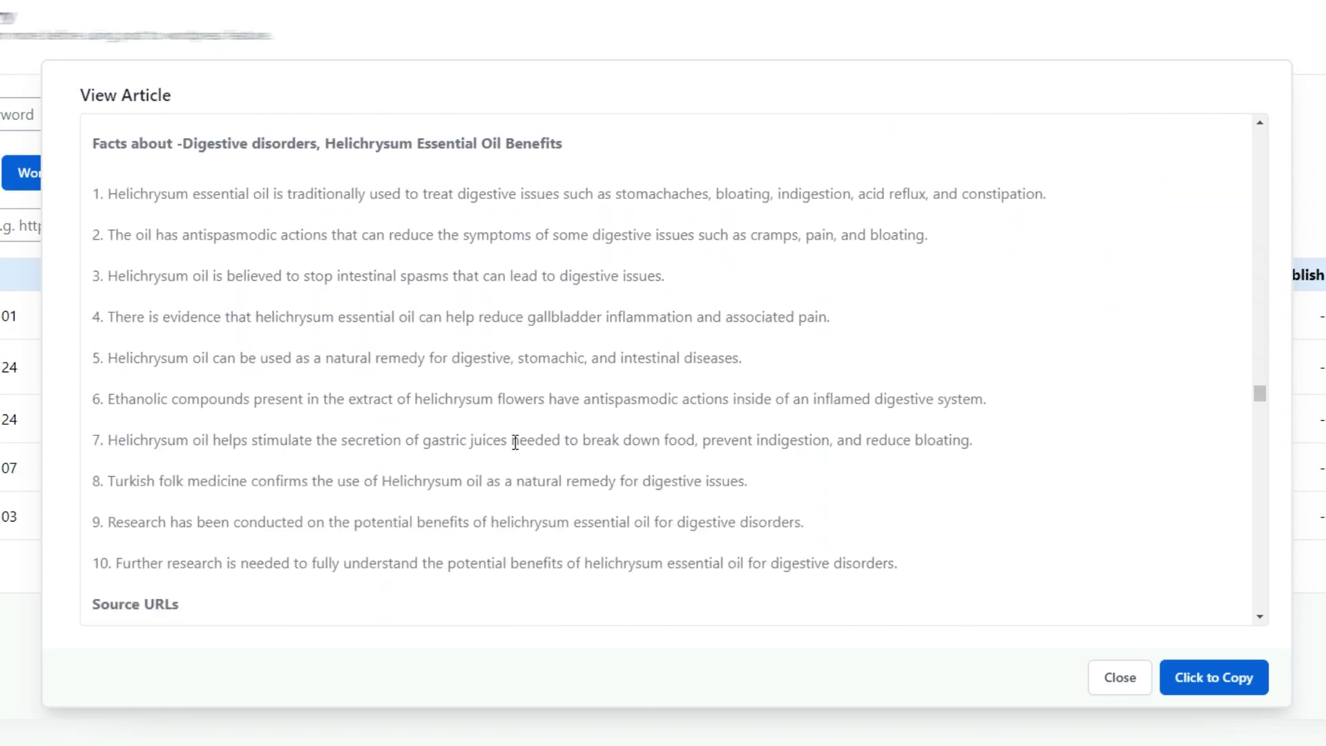
pyautogui.scroll(-6, 333, 325)
pyautogui.scroll(-10, 331, 320)
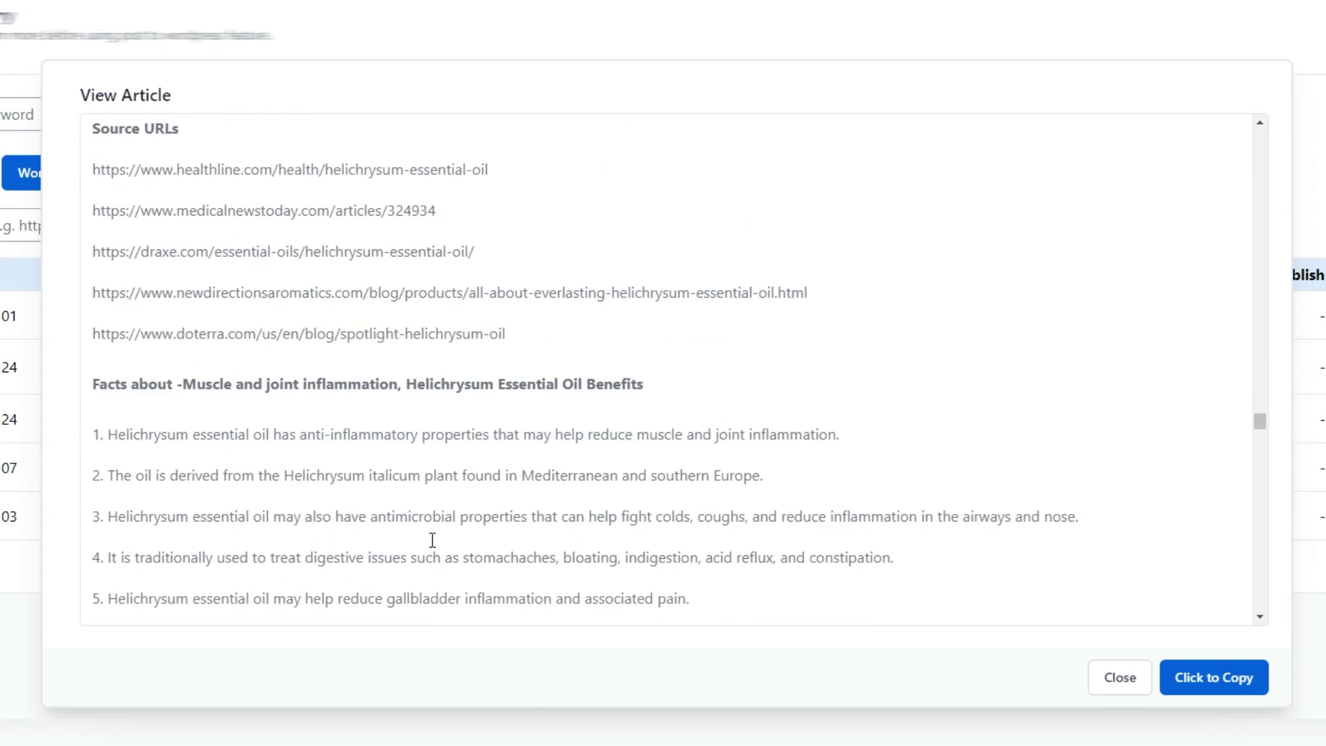
pyautogui.moveTo(1260, 427); pyautogui.dragTo(1259, 136)
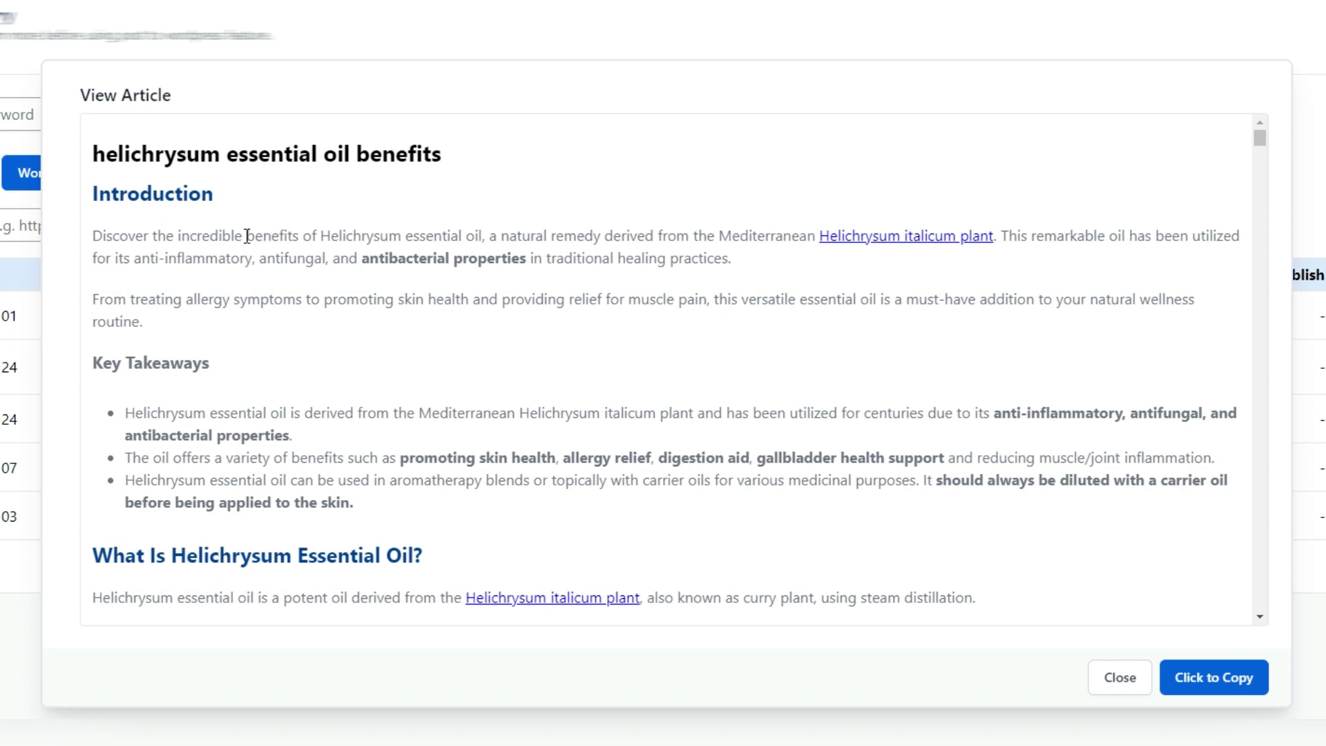
# Search the article for 'helichrysum essential oil benefits' and step through each occurrence
pyautogui.moveTo(248, 237); pyautogui.dragTo(482, 236)
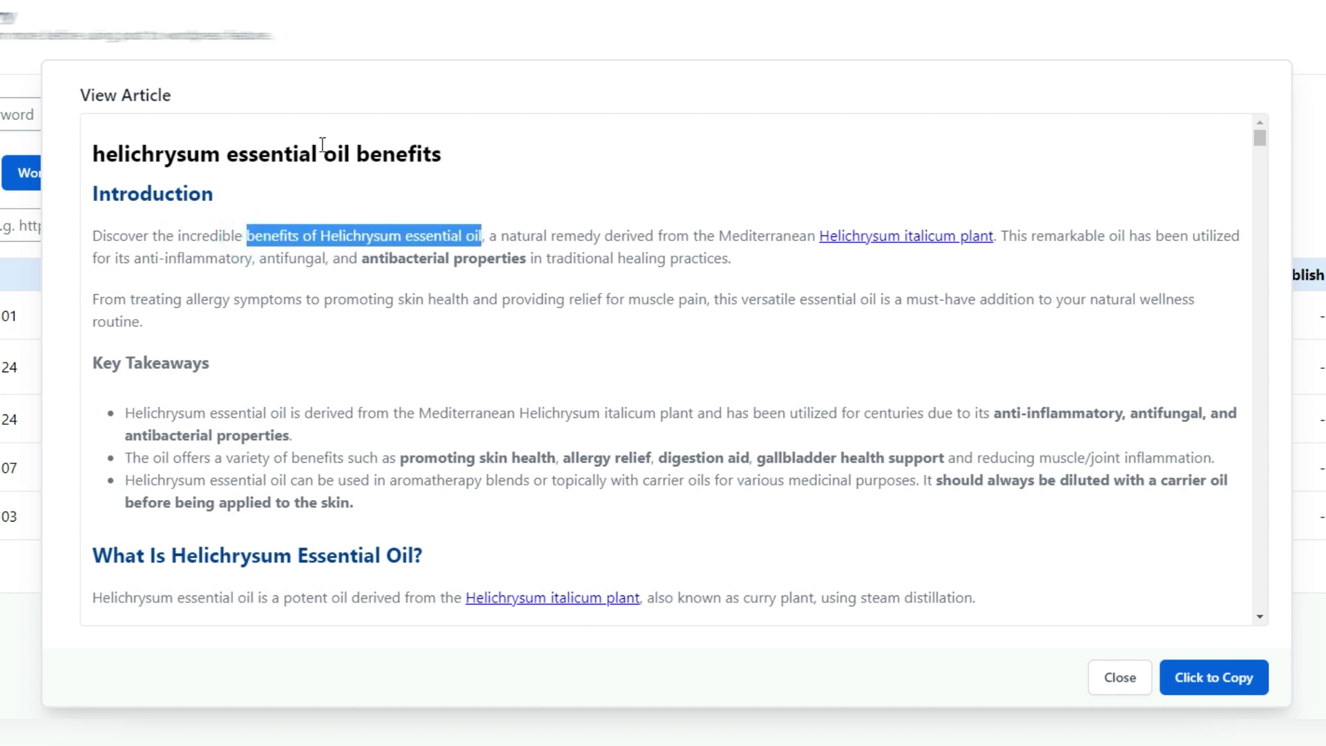
pyautogui.click(1014, 62)
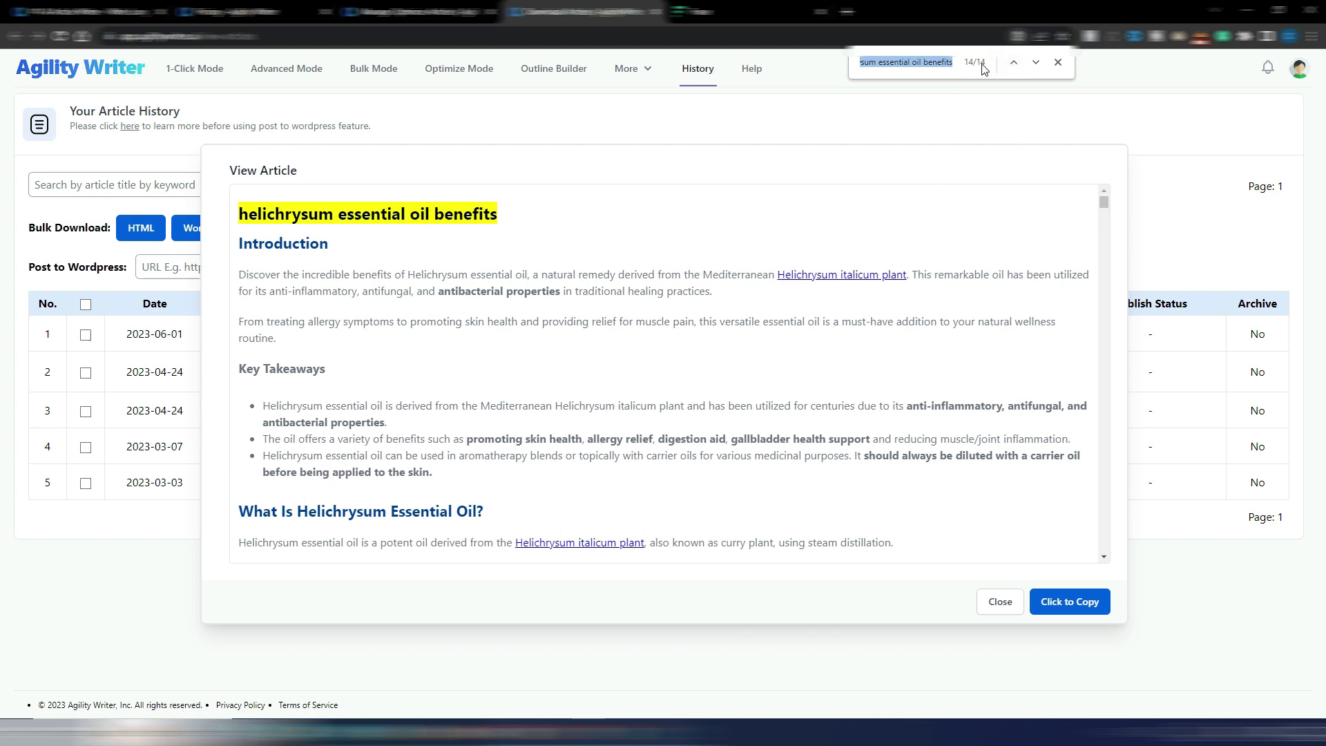
pyautogui.click(1036, 64)
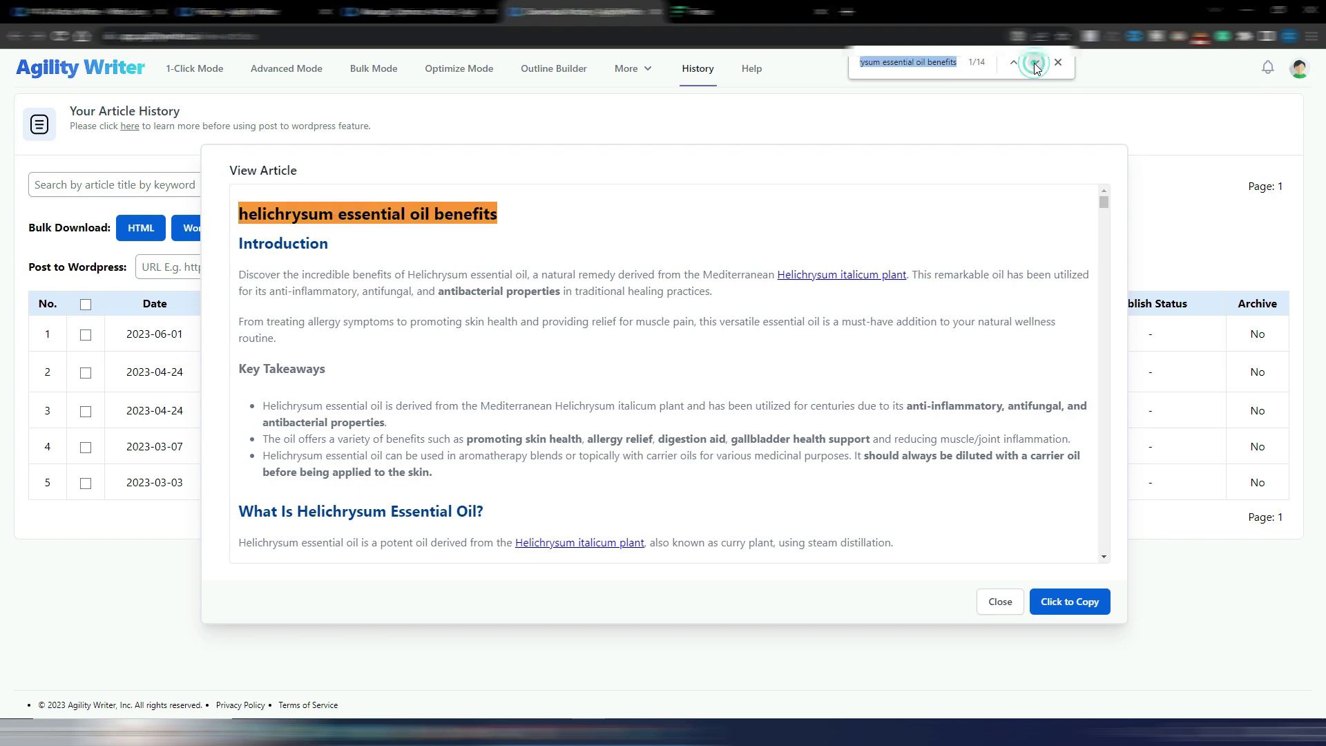
pyautogui.click(1036, 63)
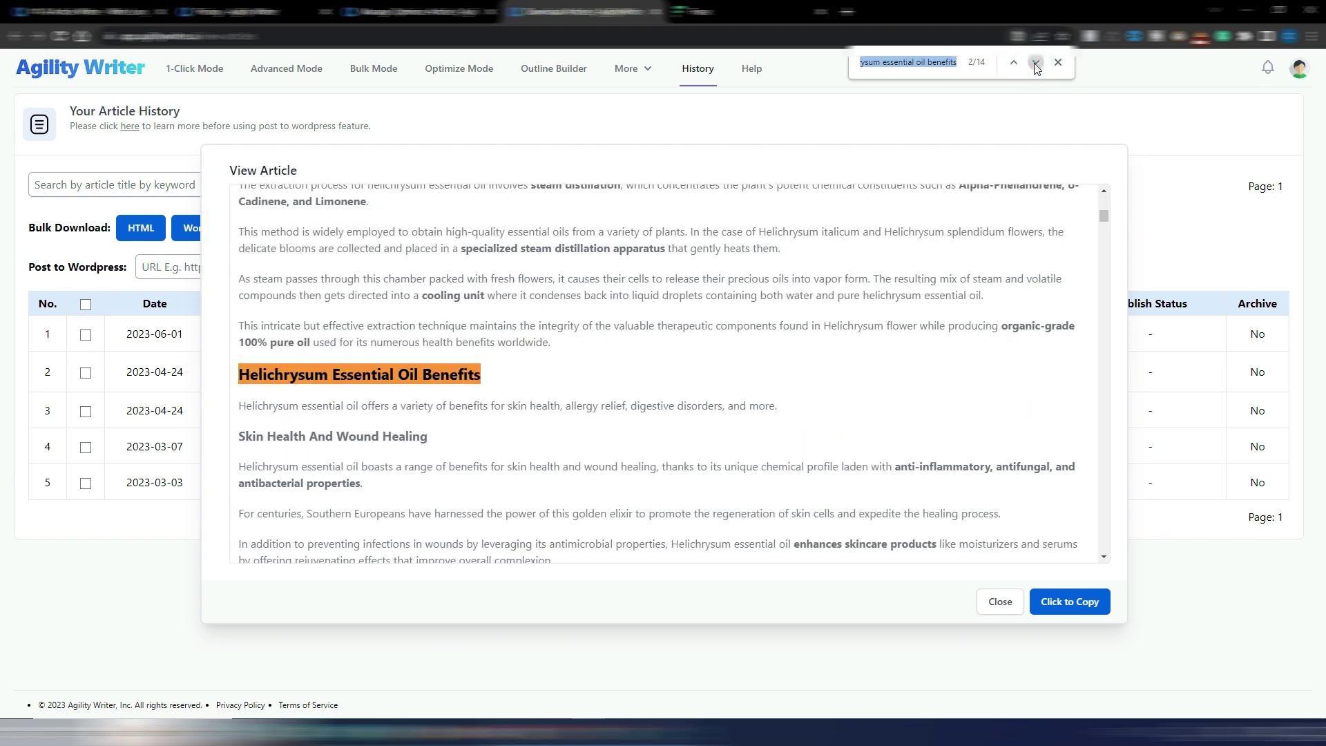
pyautogui.click(1036, 64)
pyautogui.click(1036, 63)
pyautogui.click(1036, 64)
pyautogui.click(1036, 63)
pyautogui.click(1036, 64)
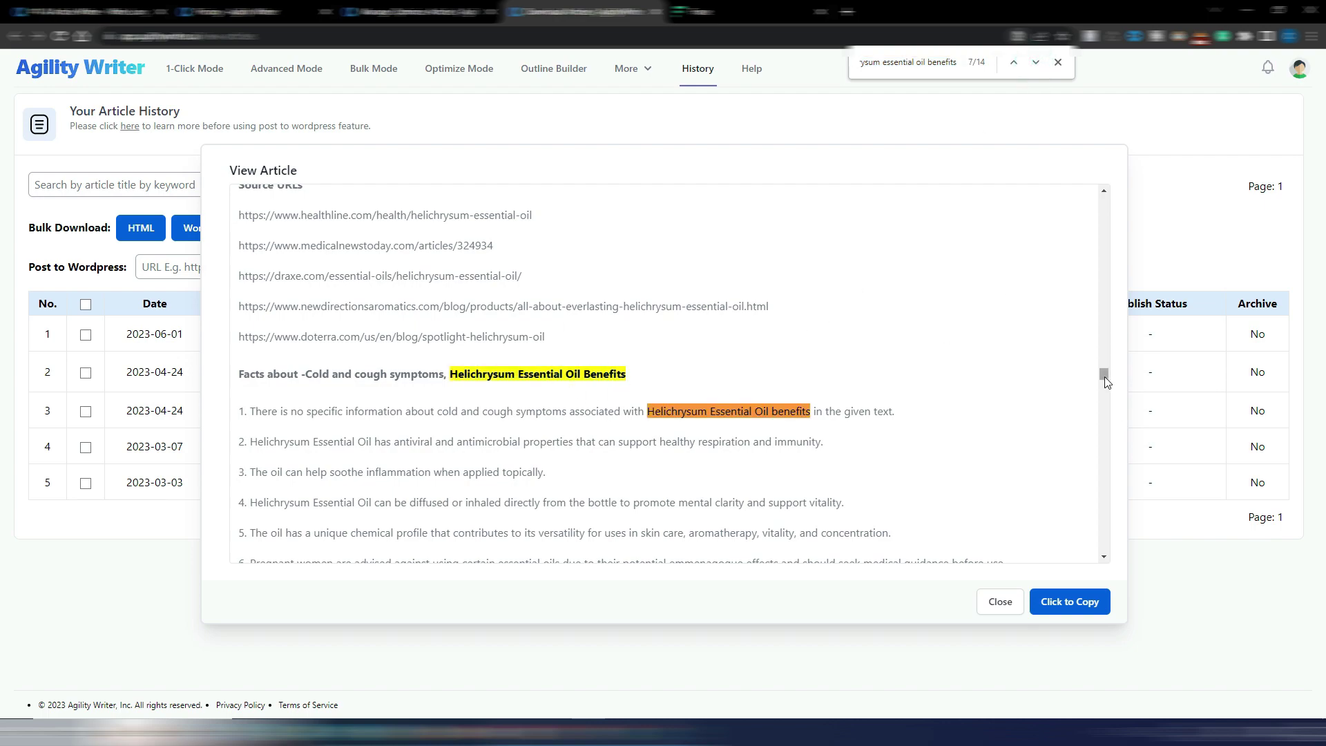
# Scroll through the helichrysum article body to review its sections
pyautogui.moveTo(1105, 376); pyautogui.dragTo(1103, 203)
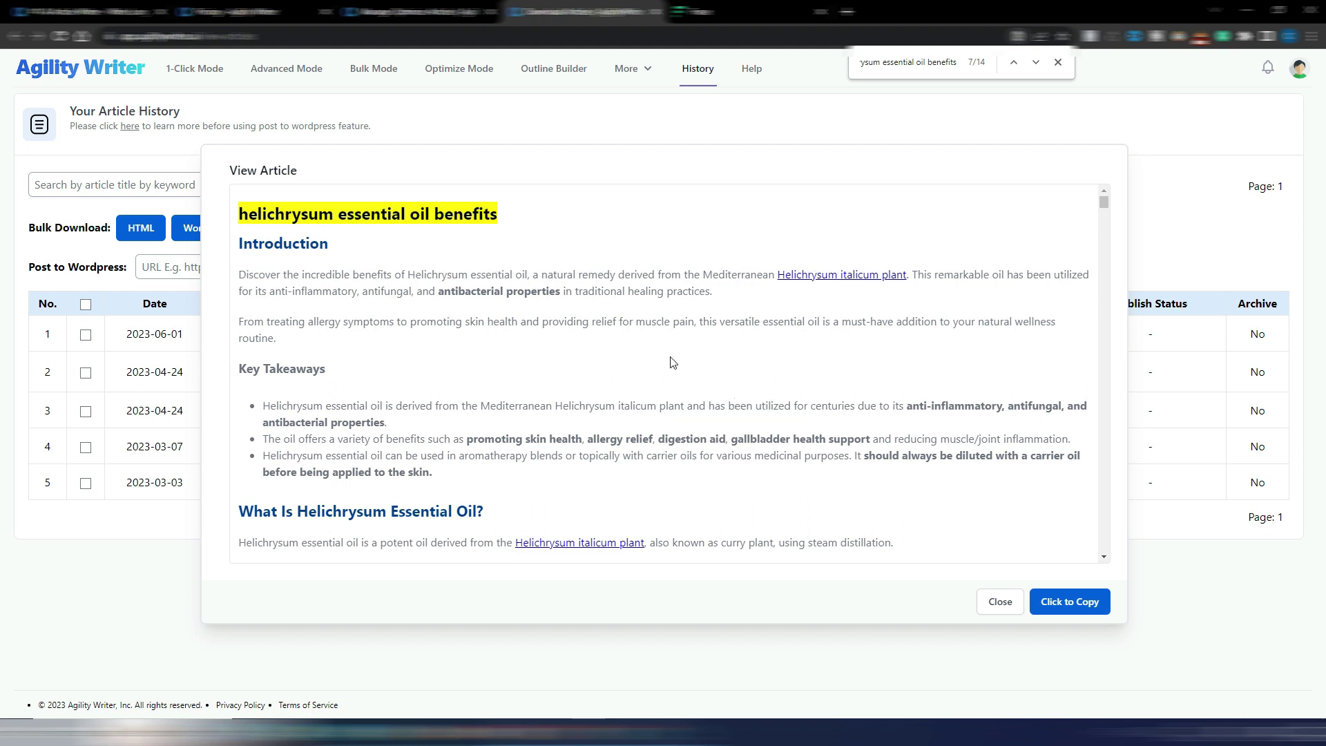
pyautogui.scroll(-4, 674, 363)
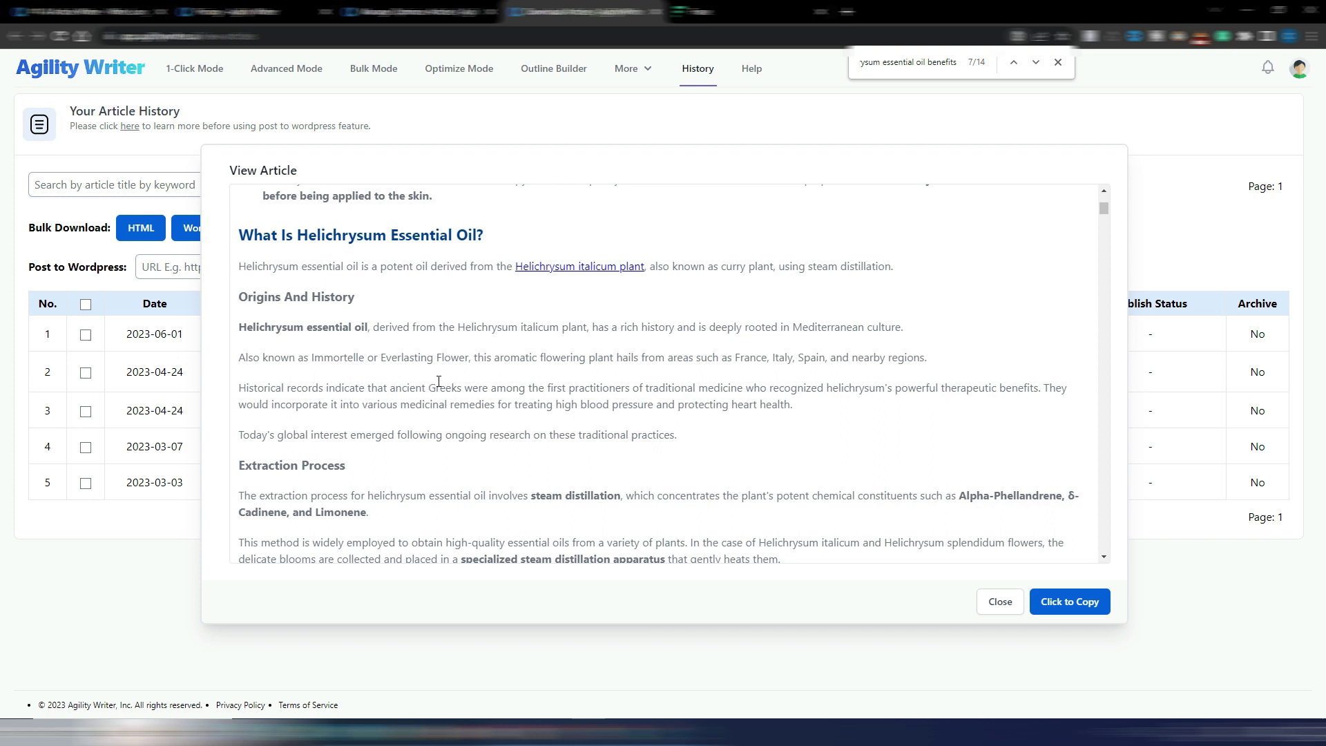
pyautogui.scroll(-3, 442, 384)
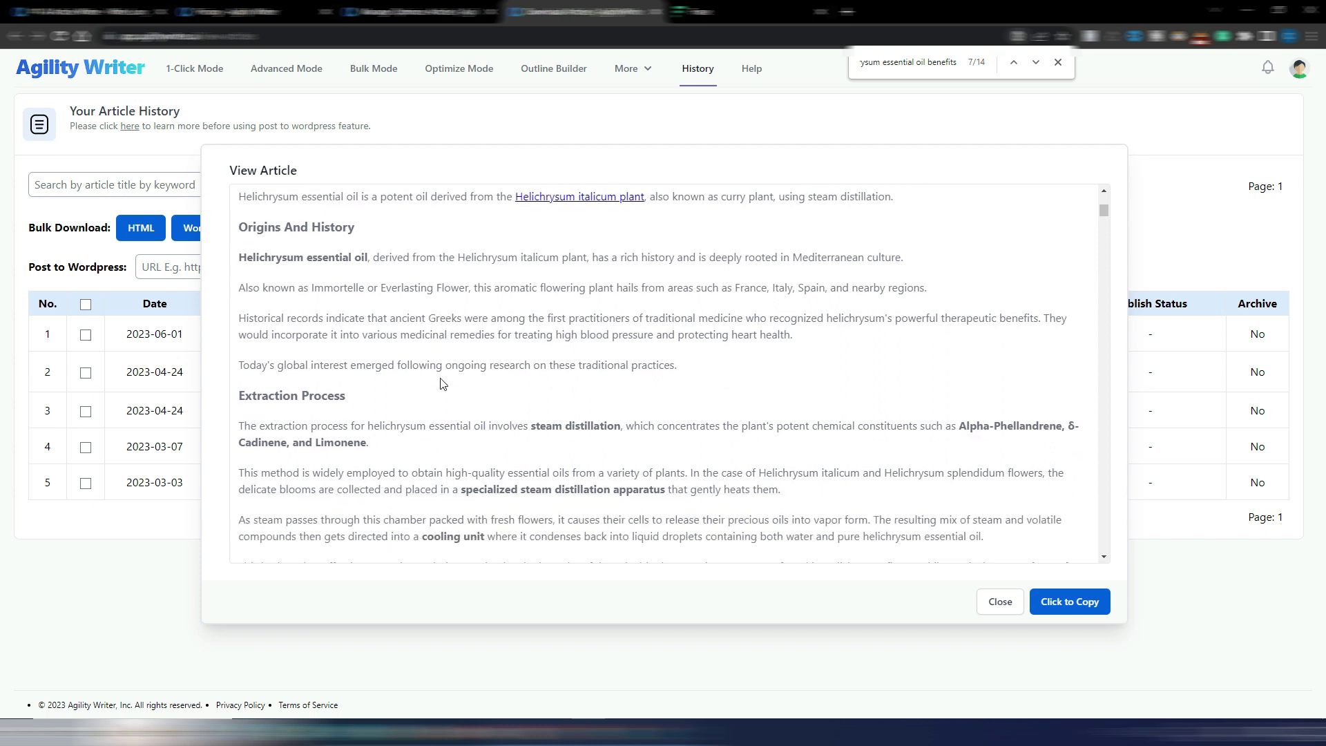
pyautogui.scroll(2, 442, 379)
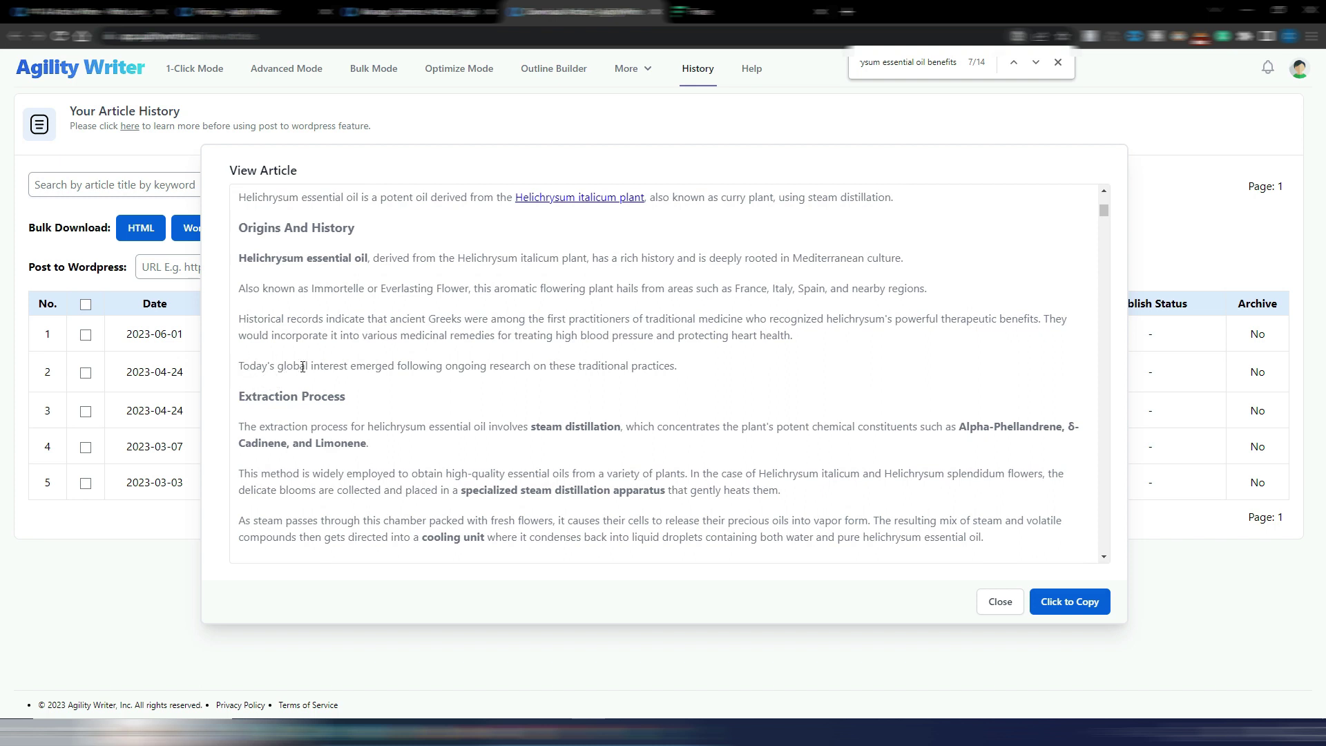
pyautogui.scroll(-2, 344, 371)
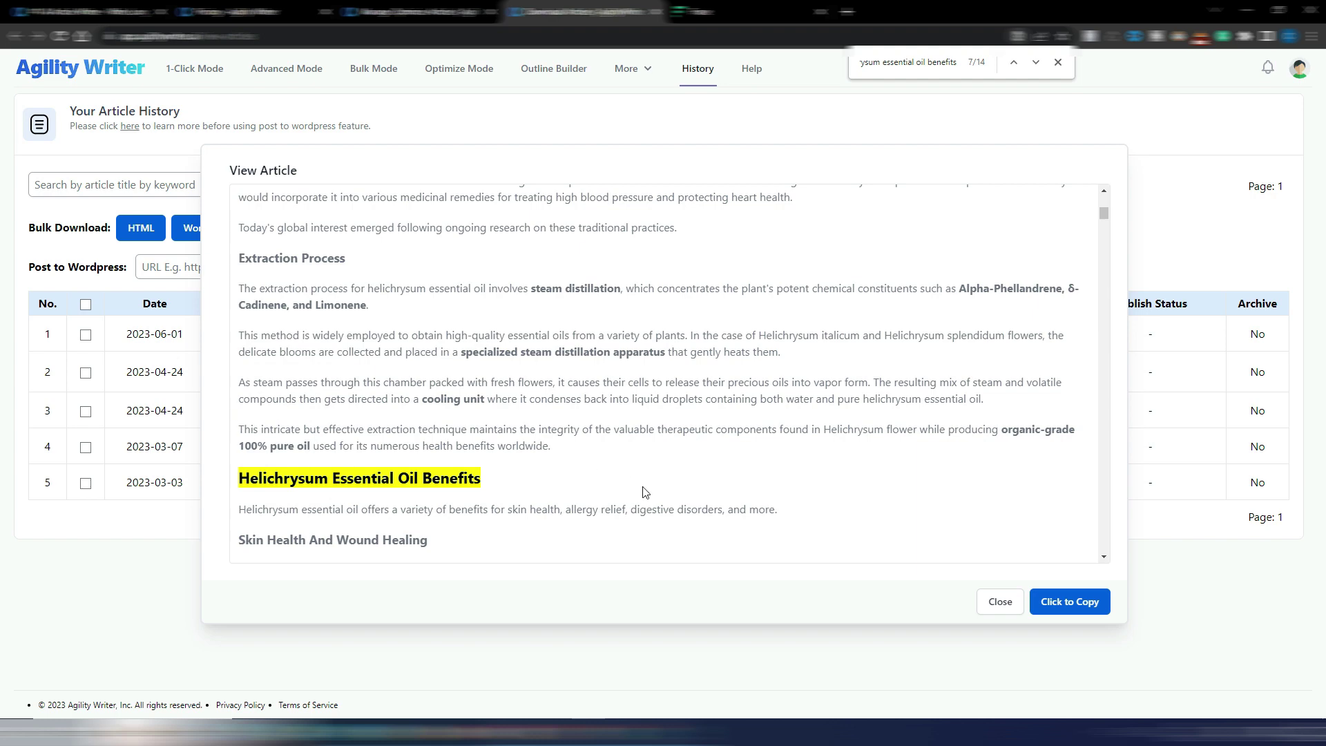
pyautogui.scroll(-4, 647, 492)
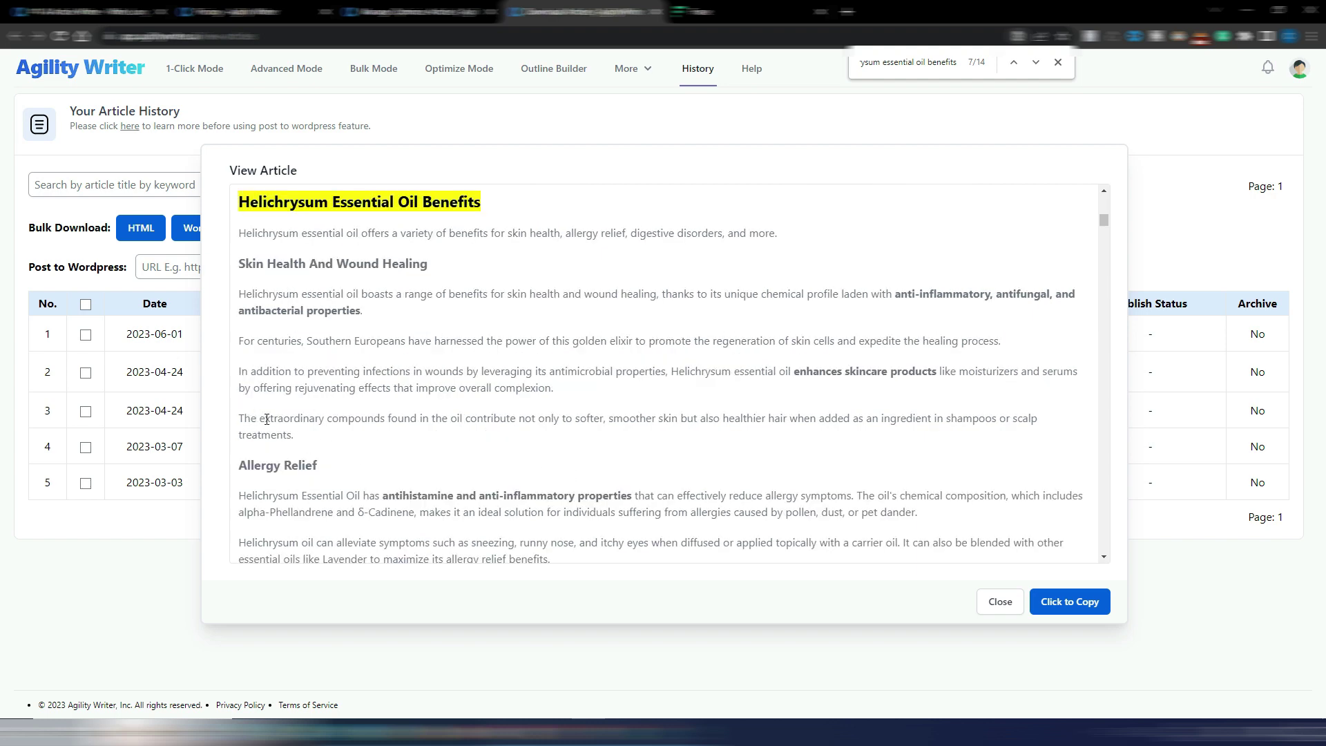
pyautogui.scroll(-3, 425, 465)
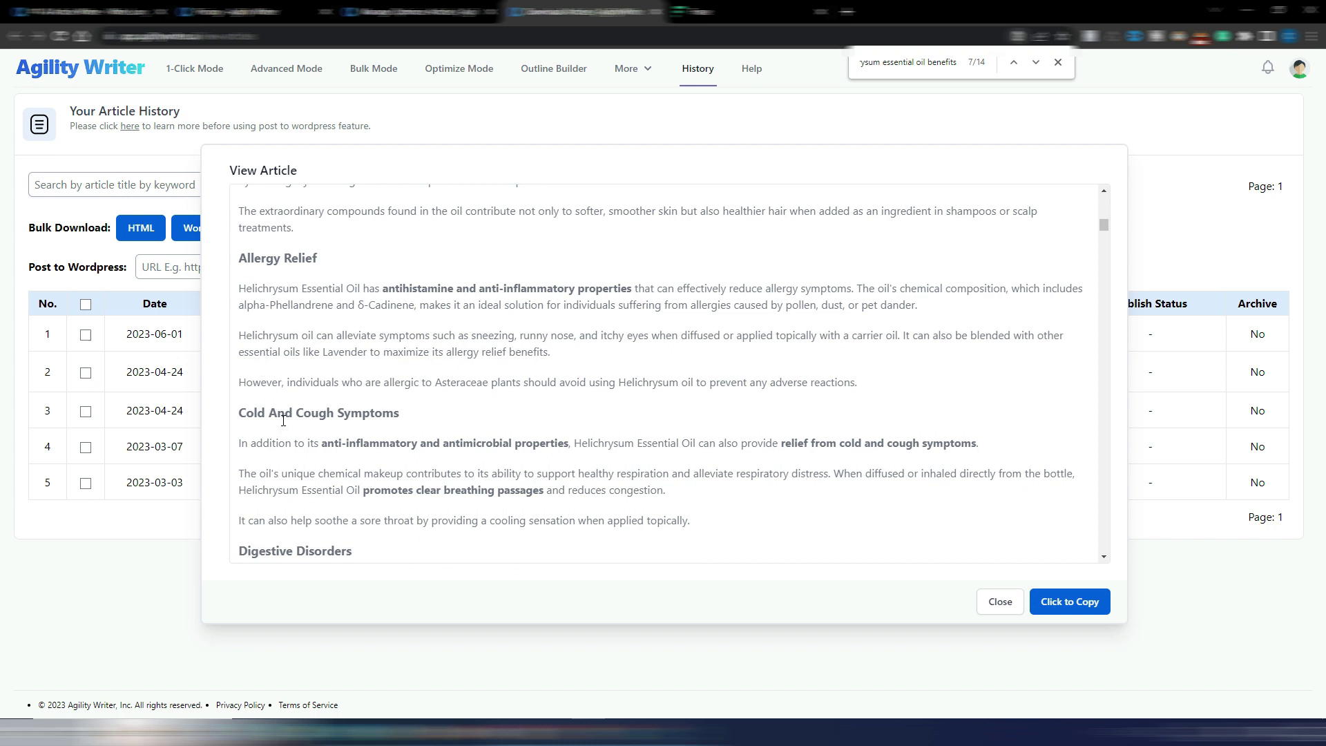
pyautogui.scroll(-4, 363, 433)
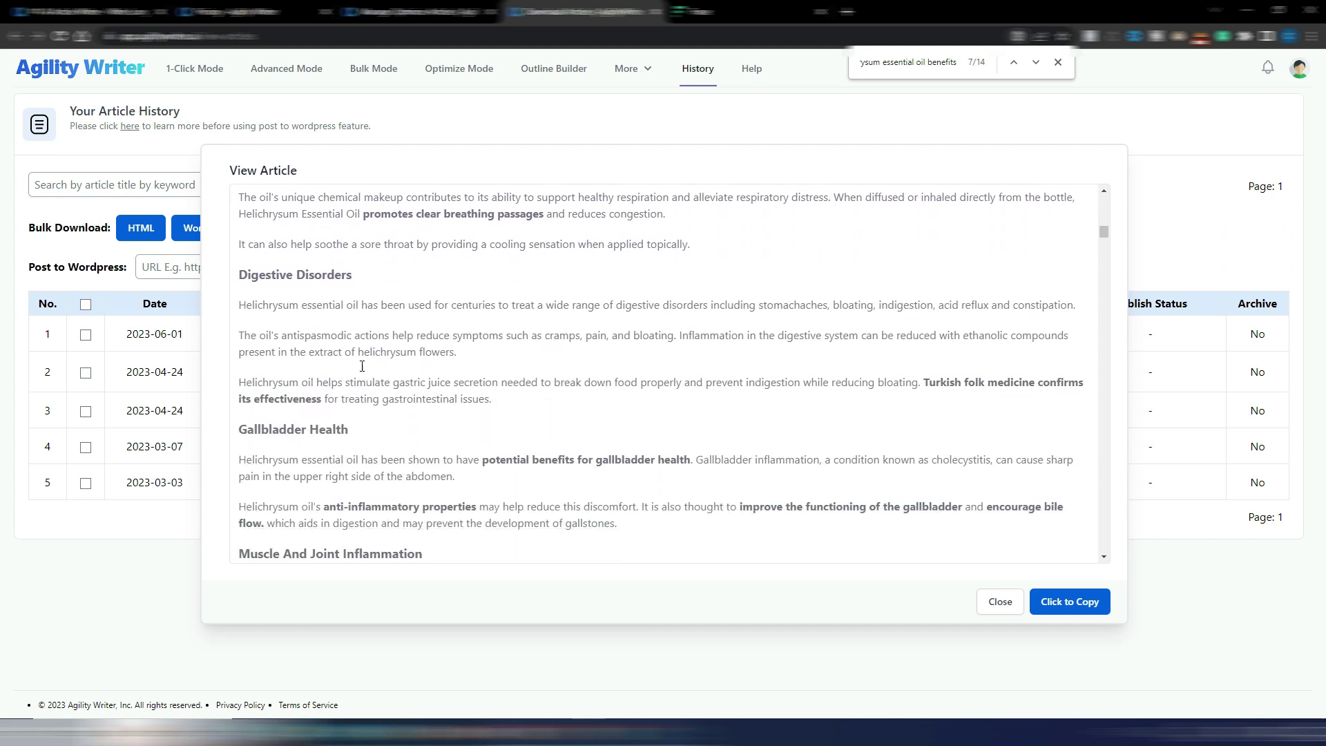
pyautogui.scroll(-3, 363, 350)
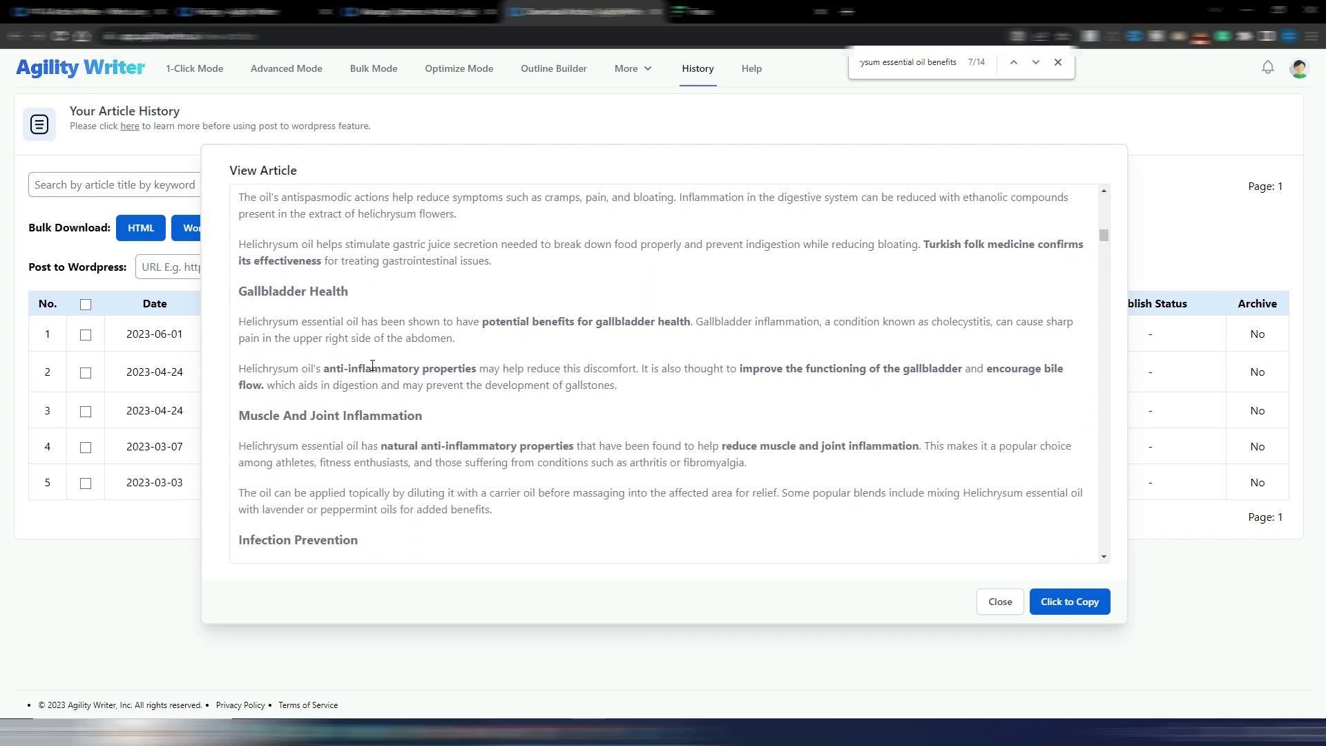
pyautogui.scroll(-3, 373, 381)
pyautogui.scroll(-1, 373, 384)
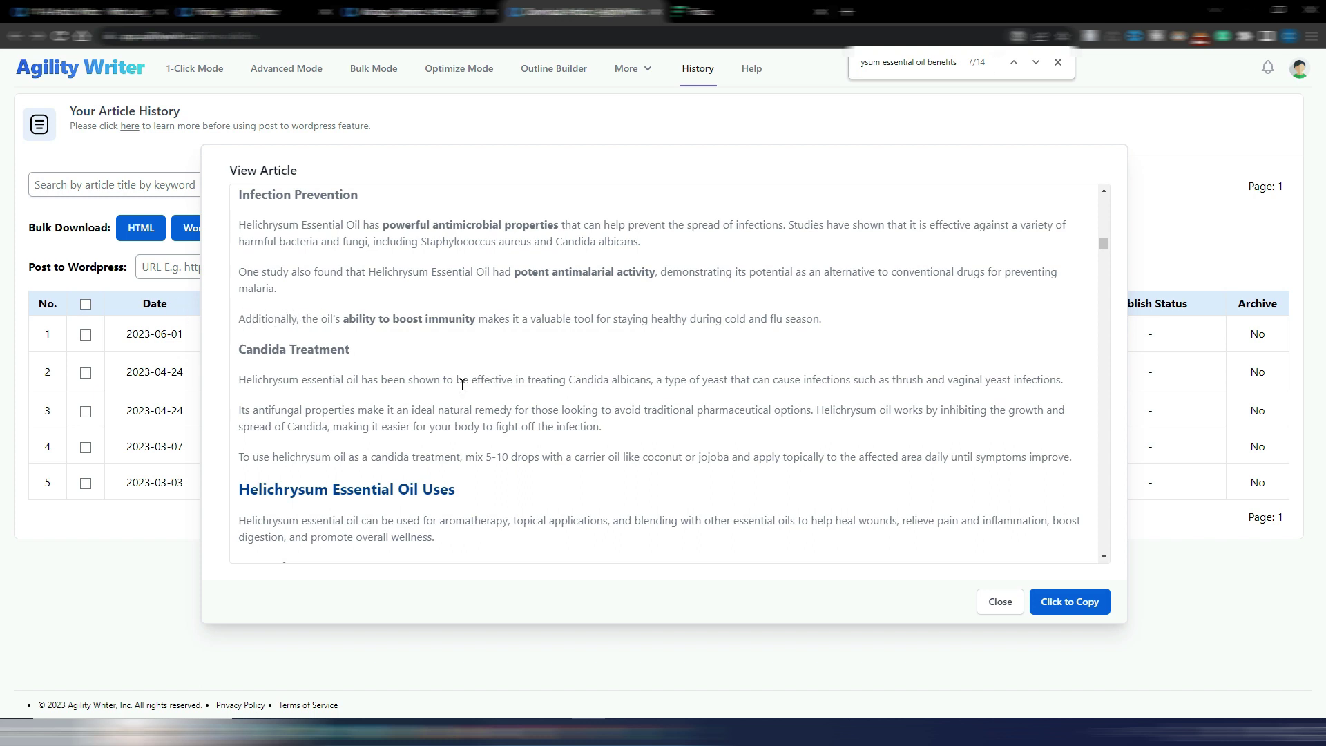
# Select all of the article text and copy it via the right-click menu
pyautogui.scroll(-3, 484, 392)
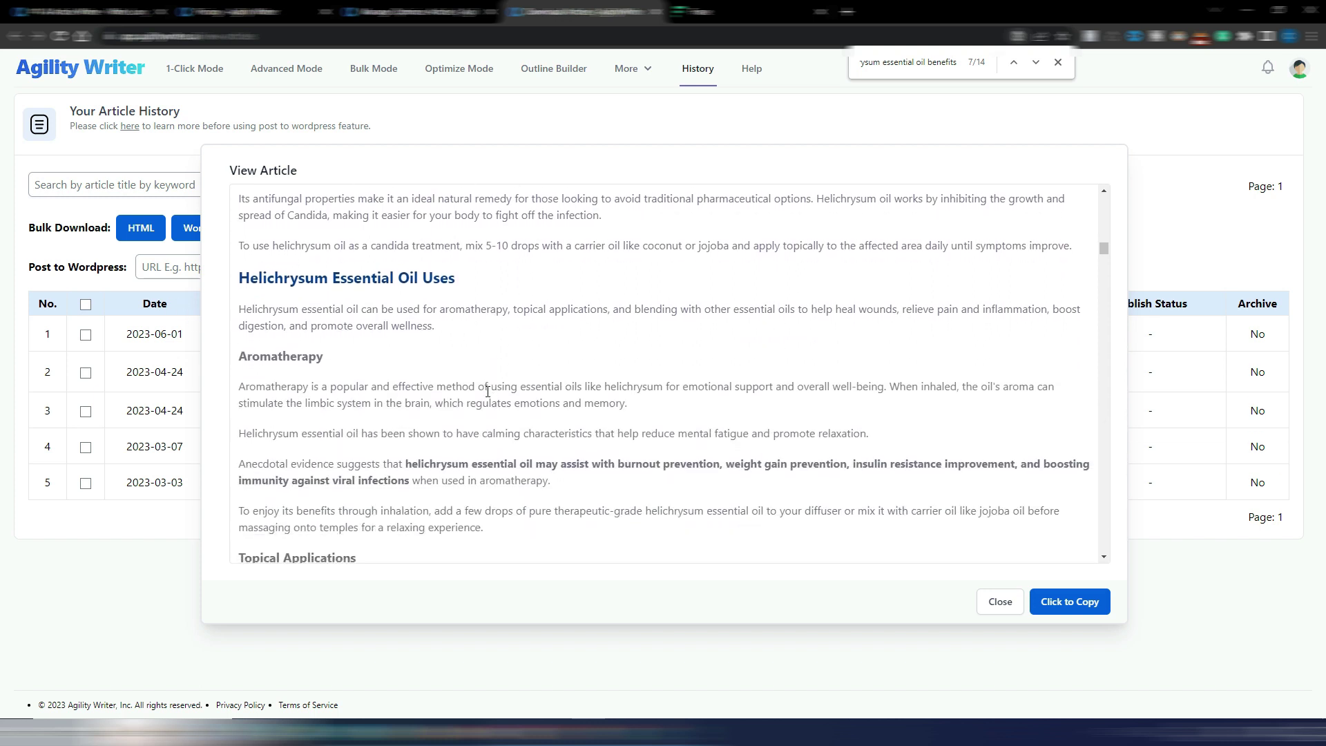
pyautogui.scroll(-4, 488, 392)
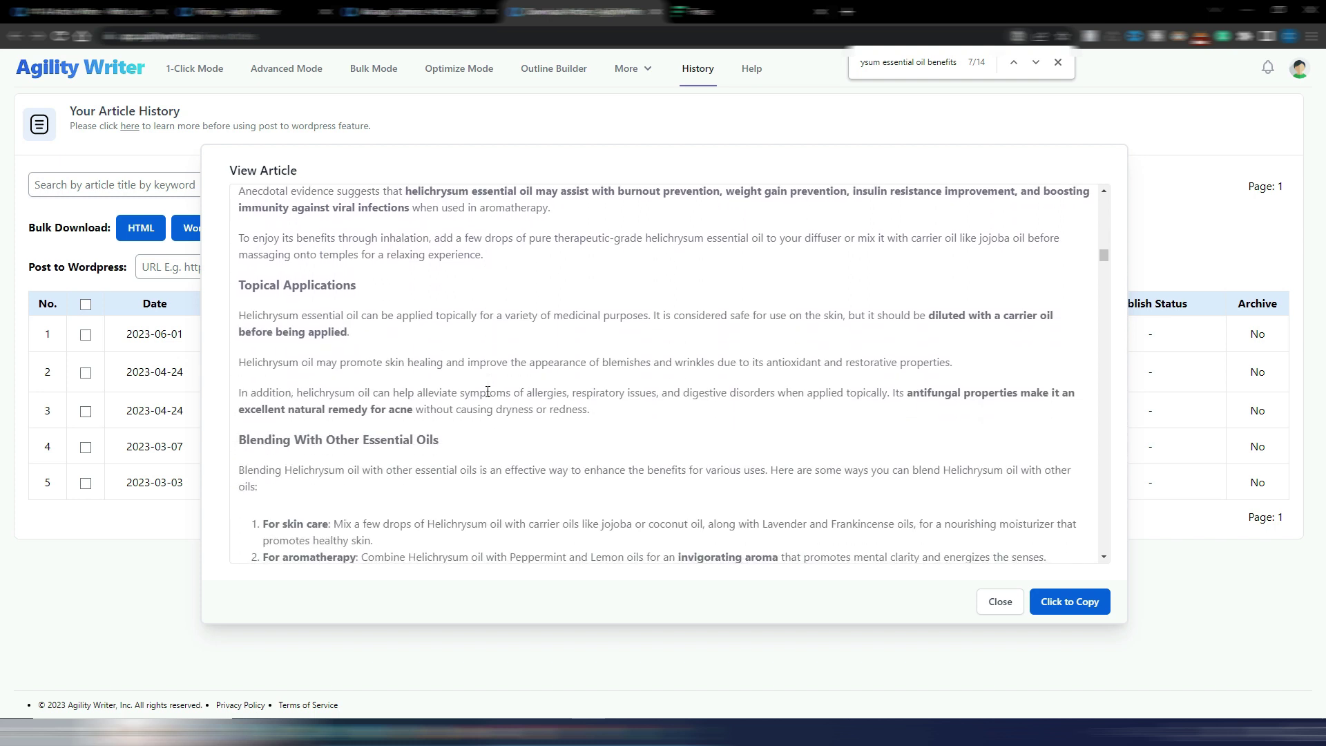
pyautogui.scroll(-5, 488, 393)
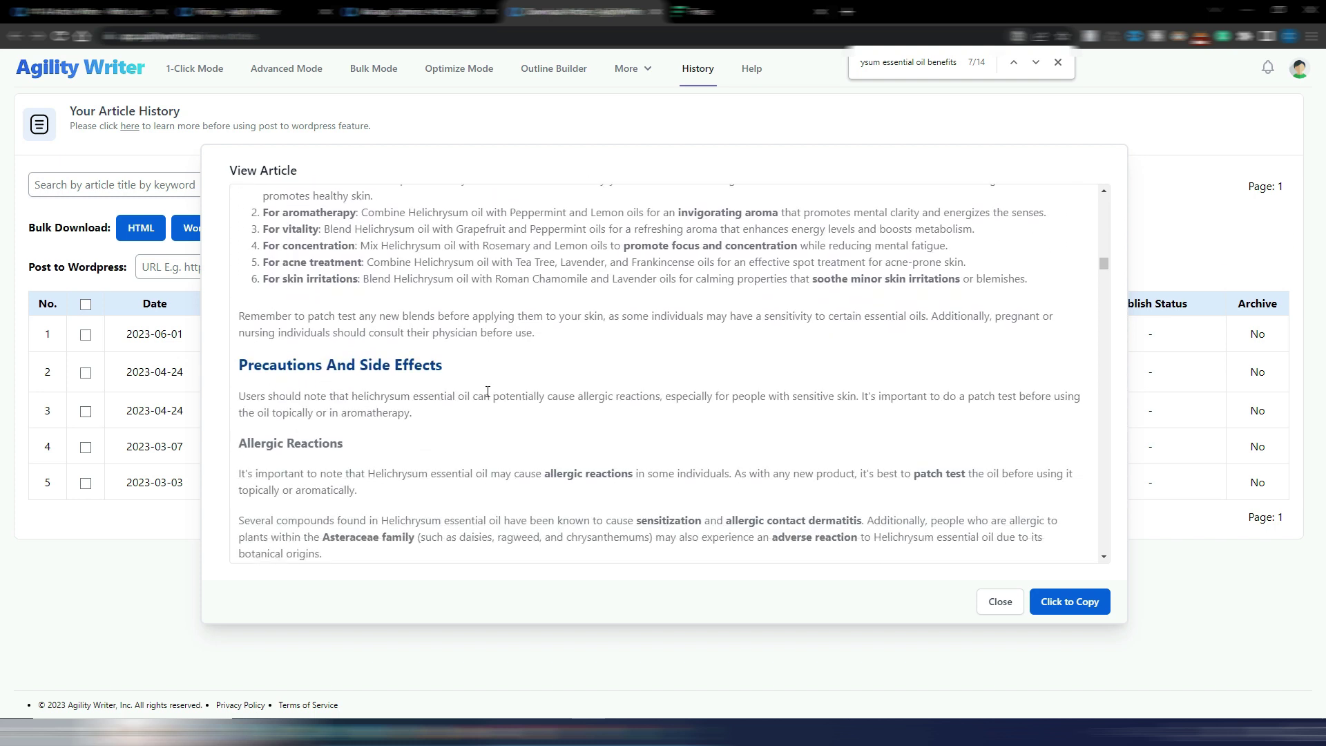
pyautogui.scroll(-4, 488, 392)
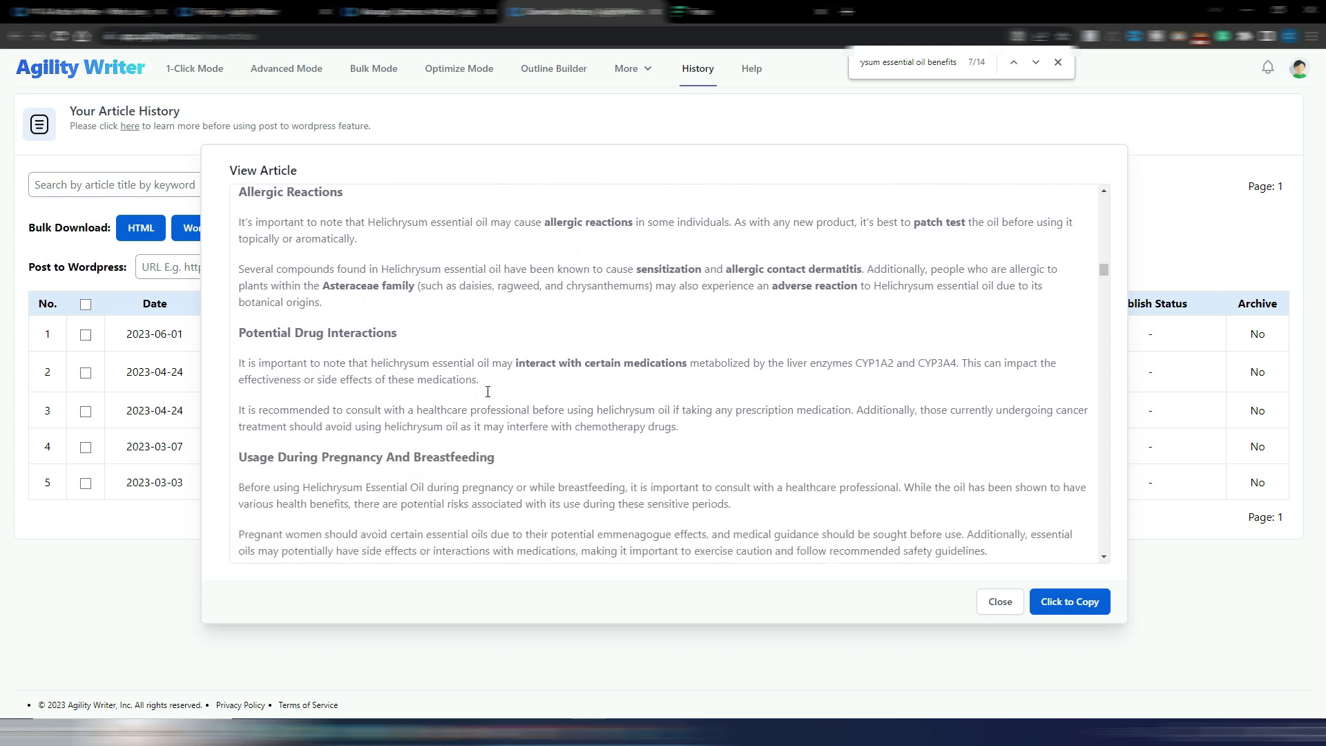
pyautogui.scroll(-4, 487, 392)
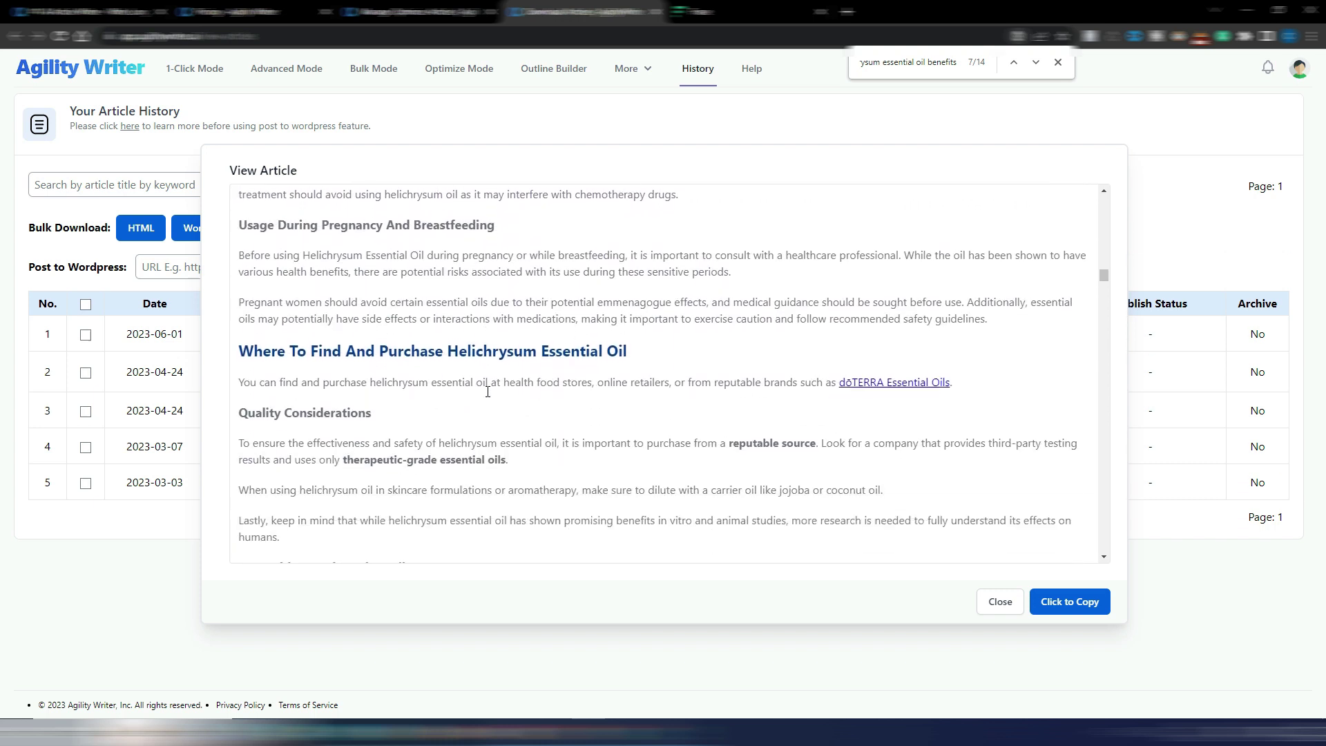
pyautogui.scroll(-5, 487, 392)
pyautogui.scroll(-4, 487, 392)
pyautogui.keyDown('shift'); pyautogui.click(634, 525); pyautogui.keyUp('shift')
pyautogui.rightClick(799, 503)
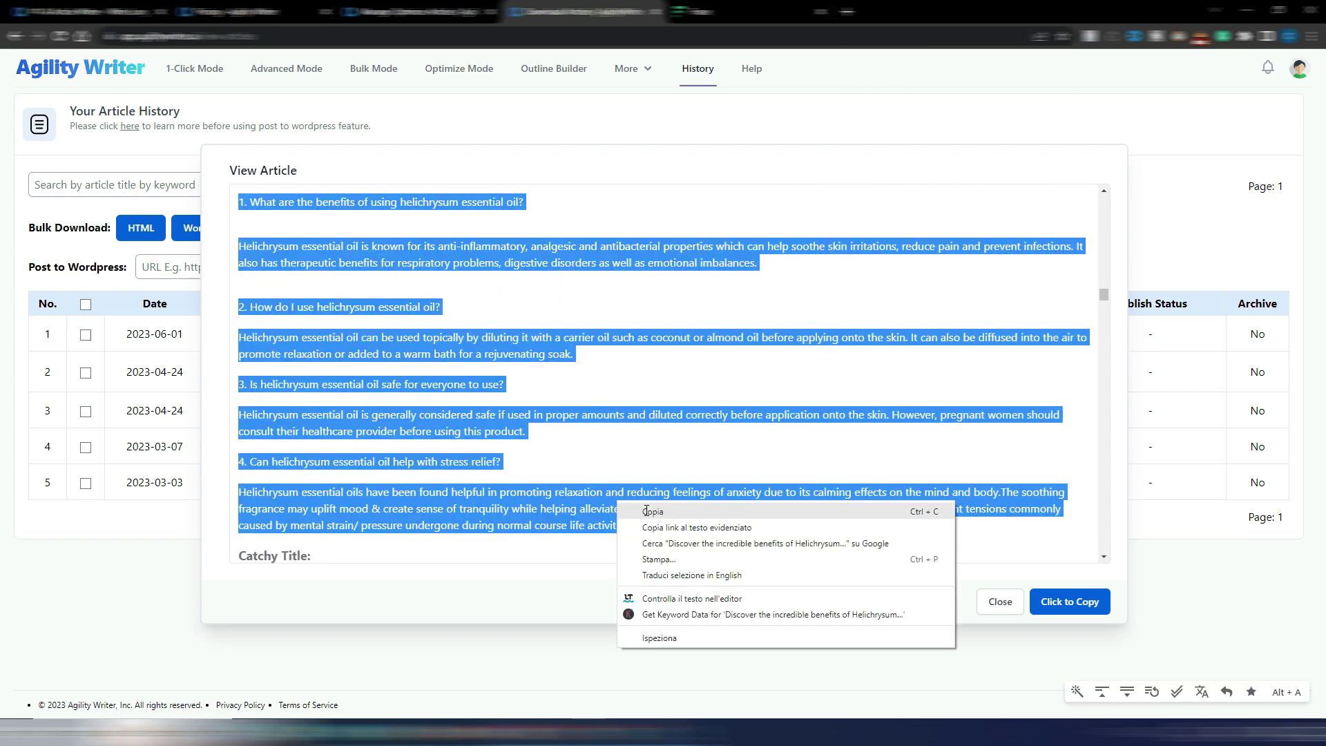
pyautogui.click(646, 520)
pyautogui.scroll(8, 409, 384)
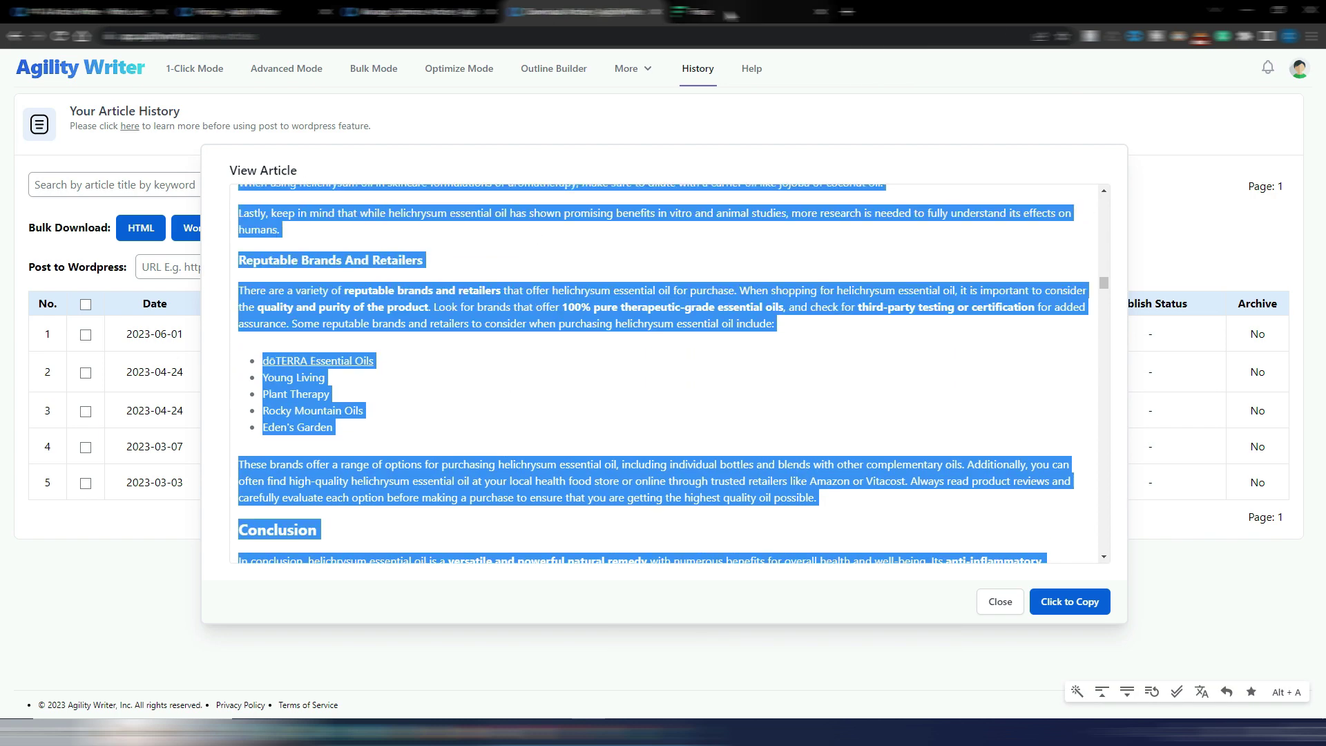
pyautogui.click(734, 14)
# Paste the article into the Frase document and check its 2443 words and 78% topic score
pyautogui.click(323, 197)
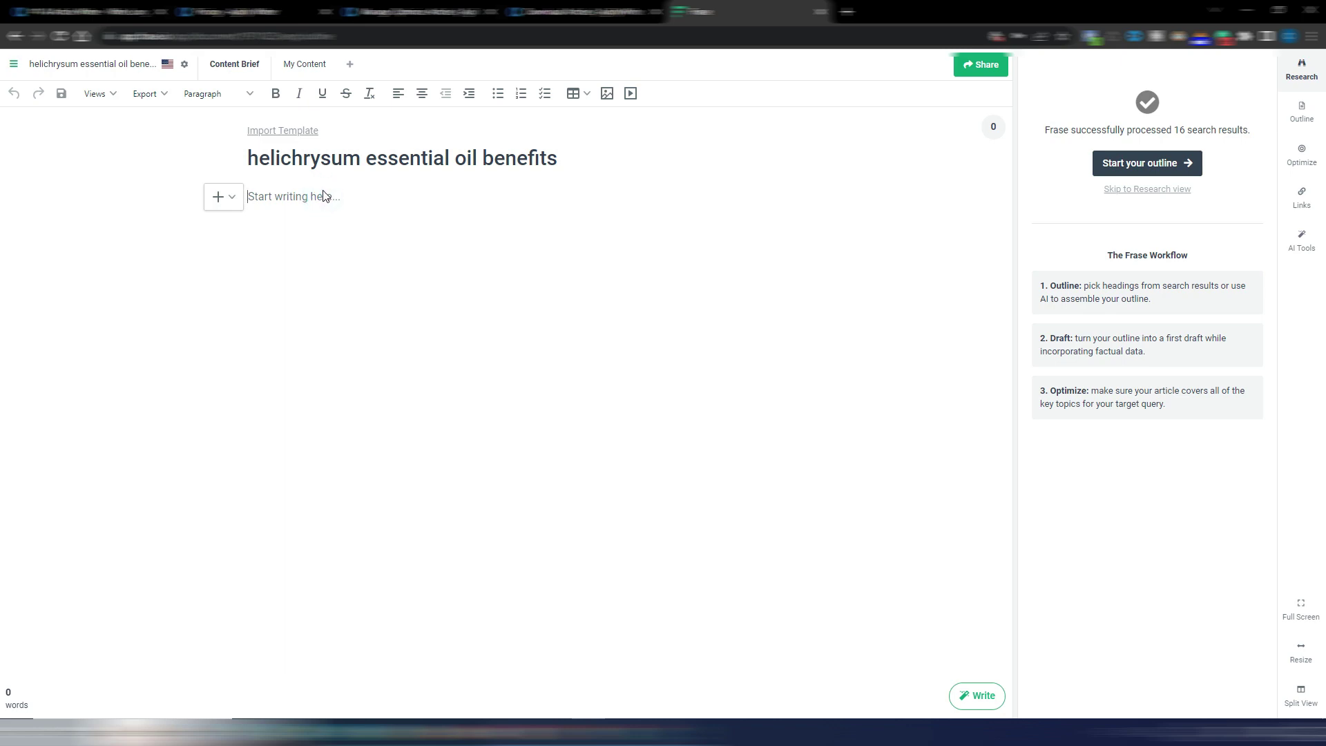
pyautogui.hotkey('ctrl', 'v')
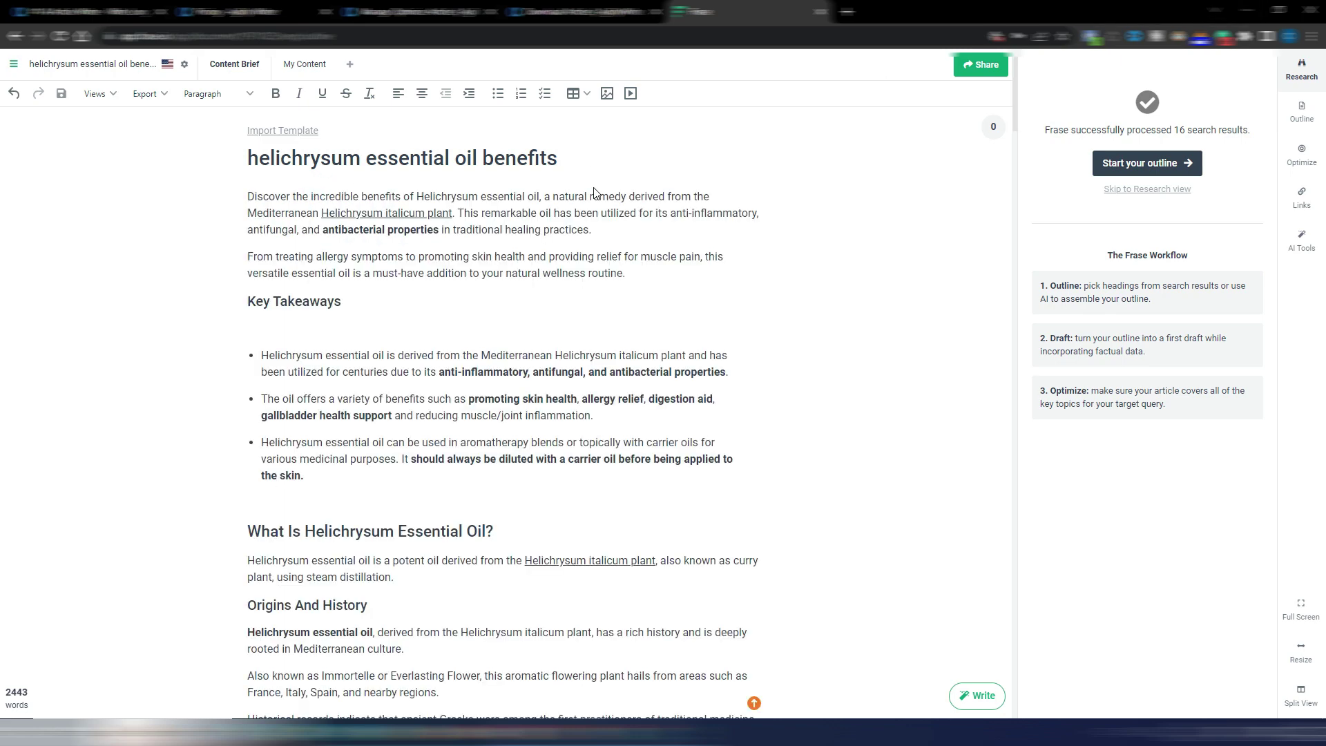
pyautogui.click(1307, 76)
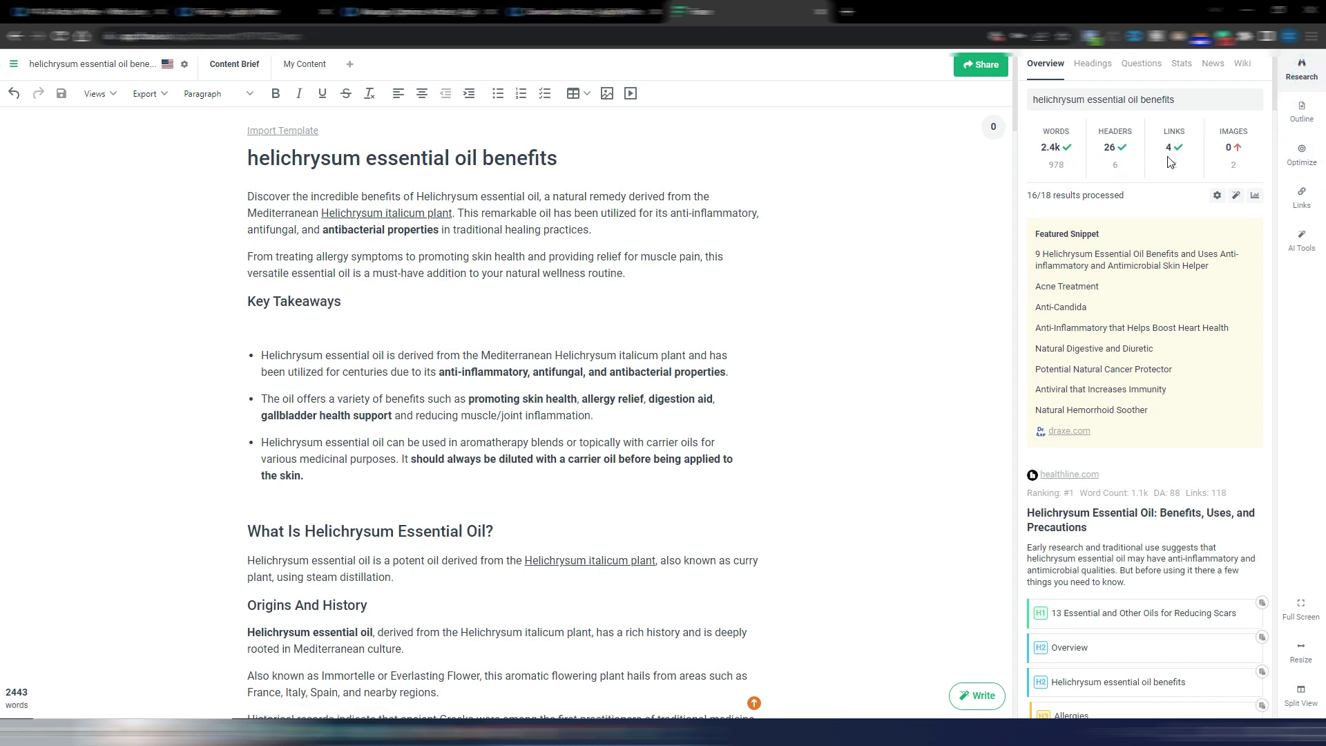
pyautogui.click(1307, 165)
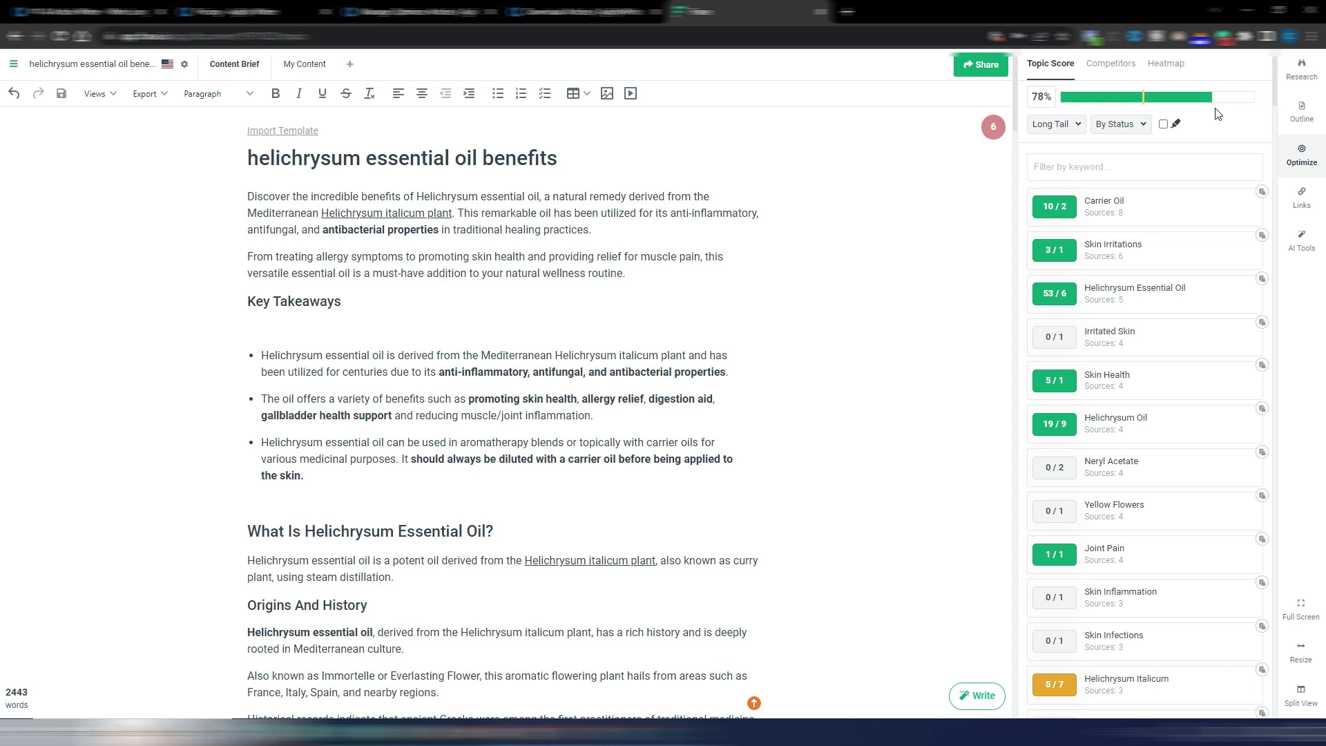
pyautogui.moveTo(1144, 107)
pyautogui.scroll(-3, 585, 397)
pyautogui.scroll(2, 585, 397)
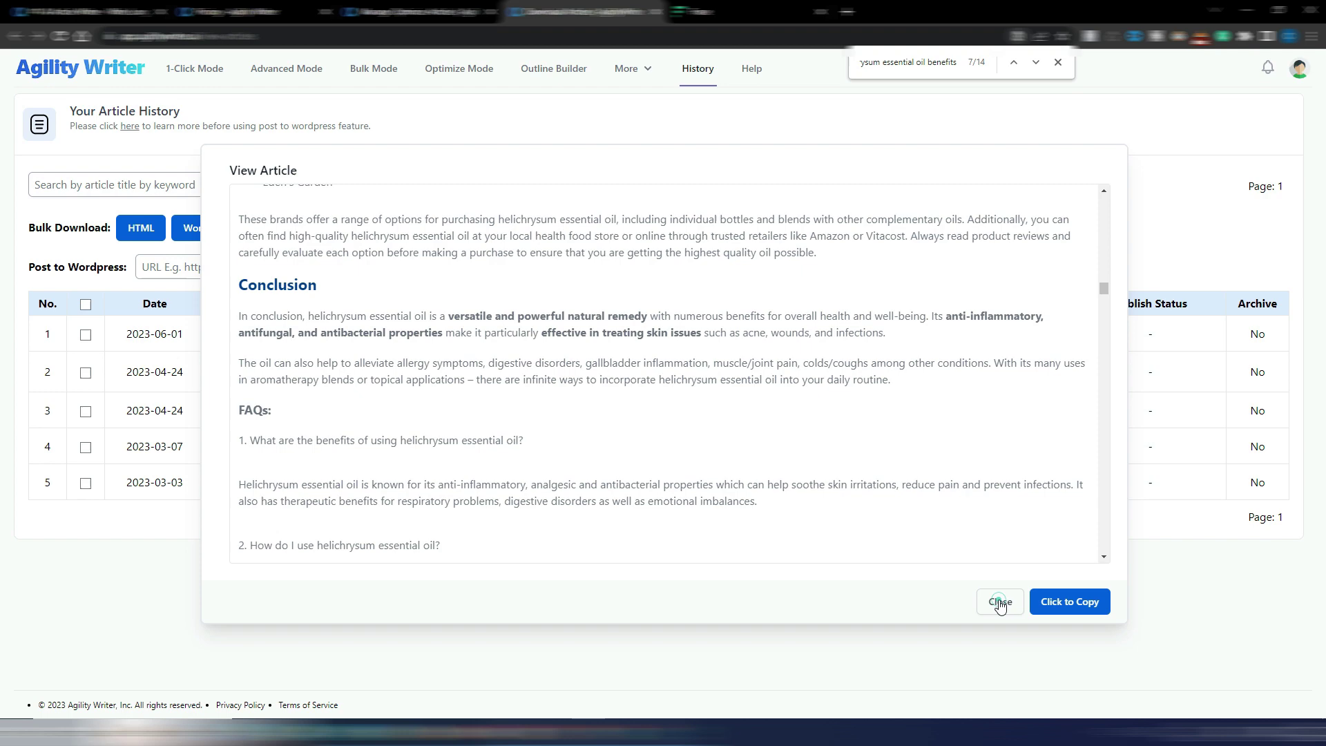
# Close the finished article and bring up the Advanced Mode article form
pyautogui.click(999, 602)
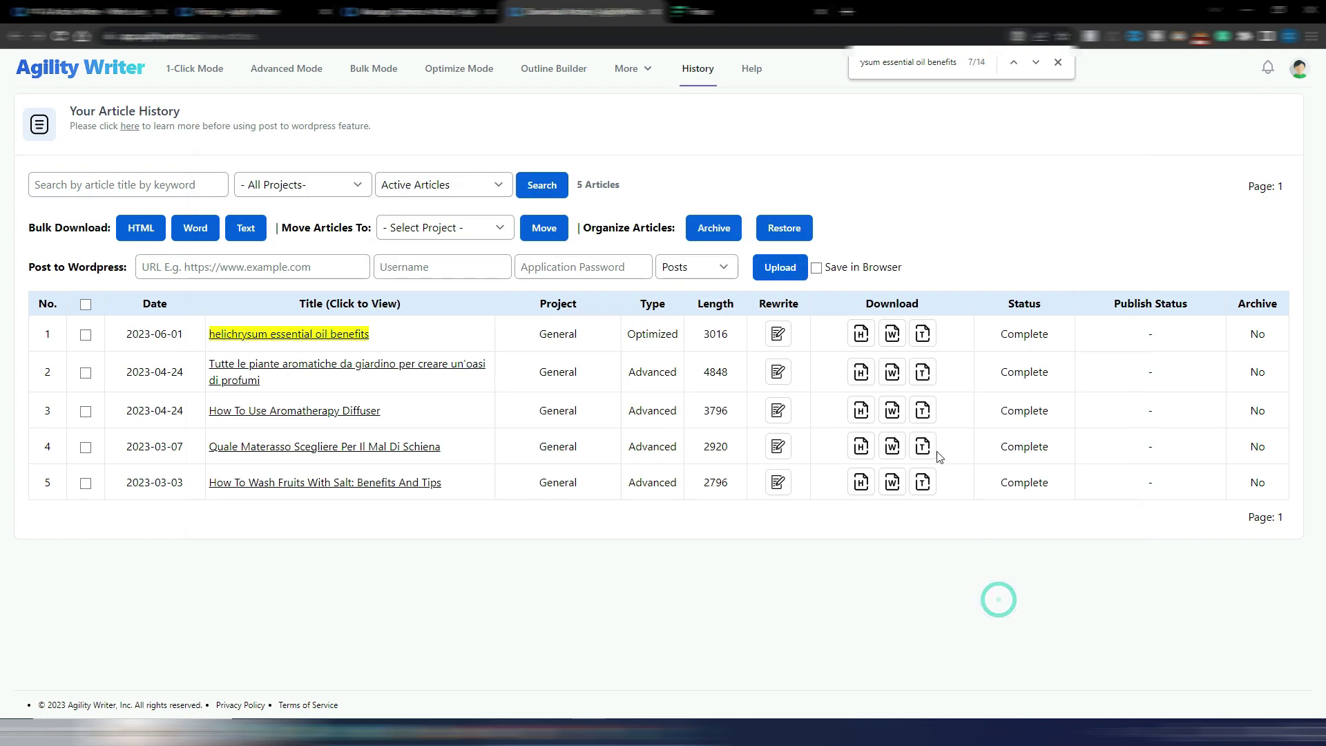
pyautogui.click(442, 67)
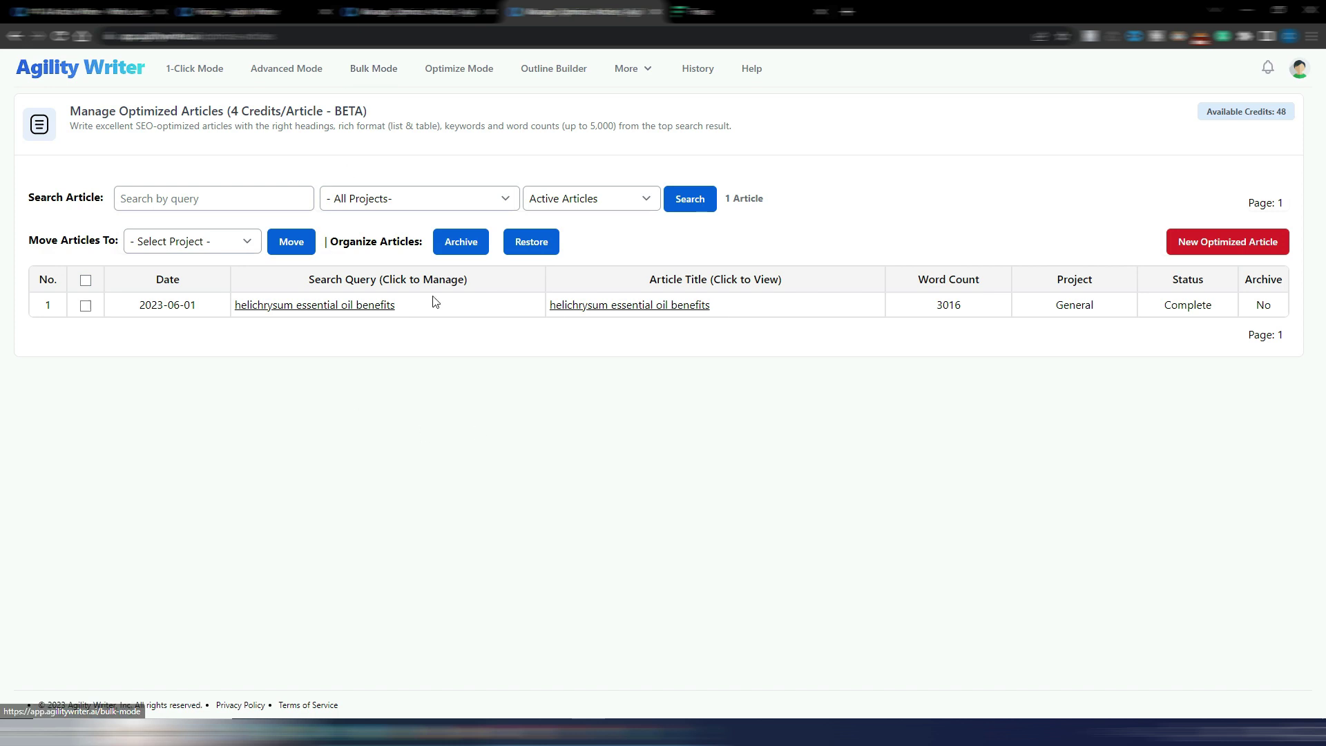
pyautogui.click(285, 69)
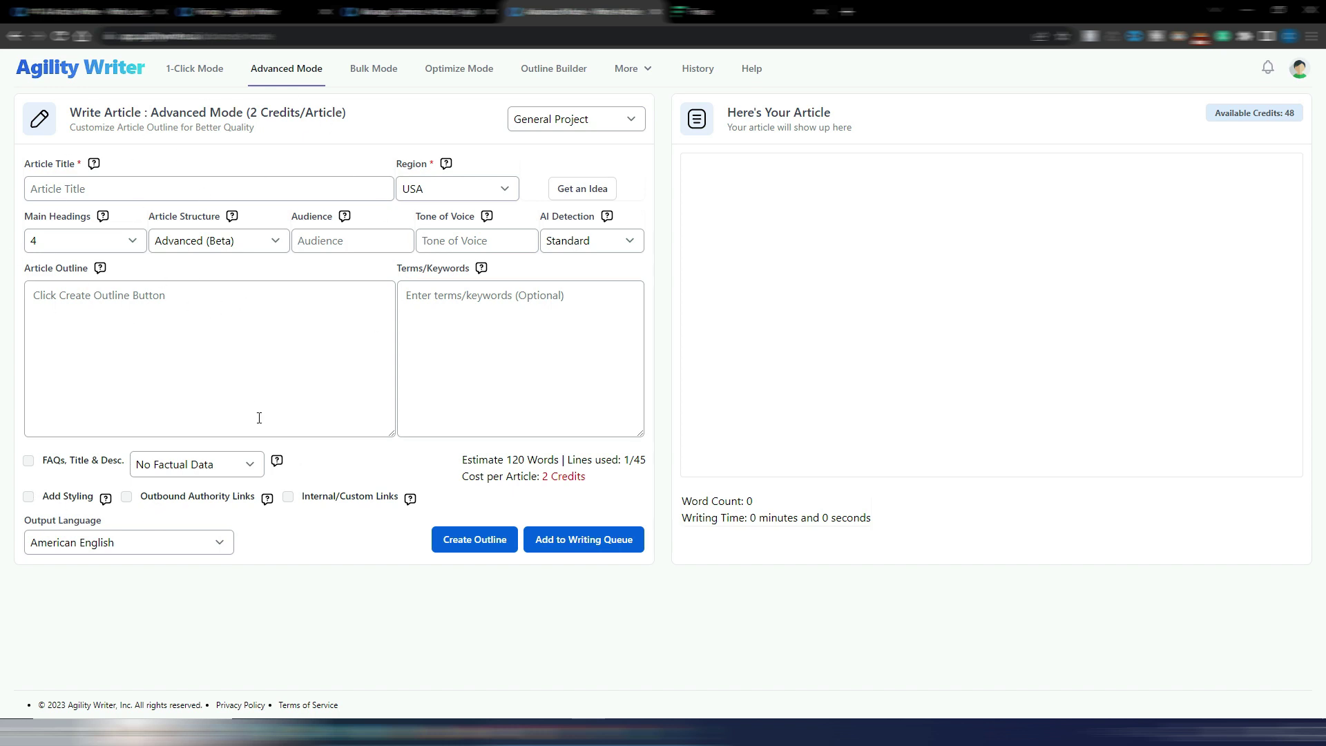
# Look through the factual data dropdown options without changing them, then show the pricing page
pyautogui.click(251, 466)
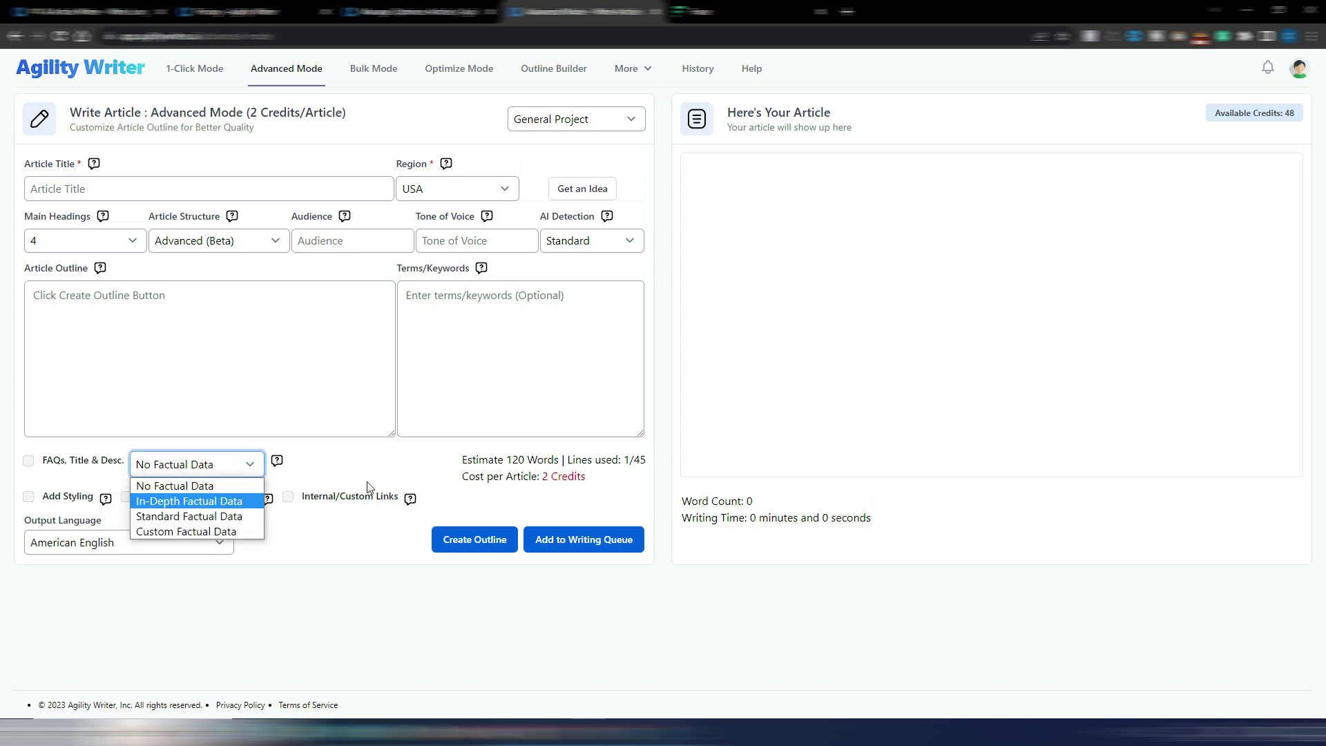
pyautogui.click(343, 463)
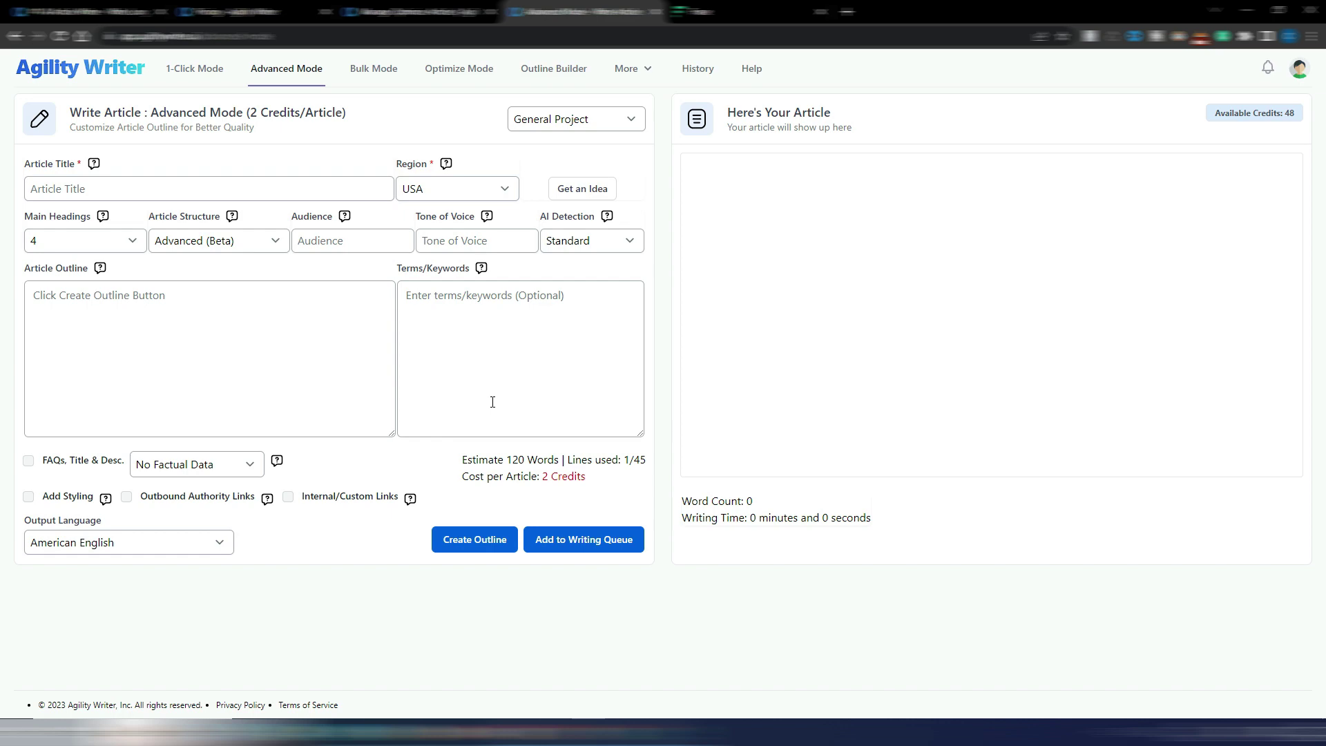
pyautogui.hotkey('ctrl', '2')
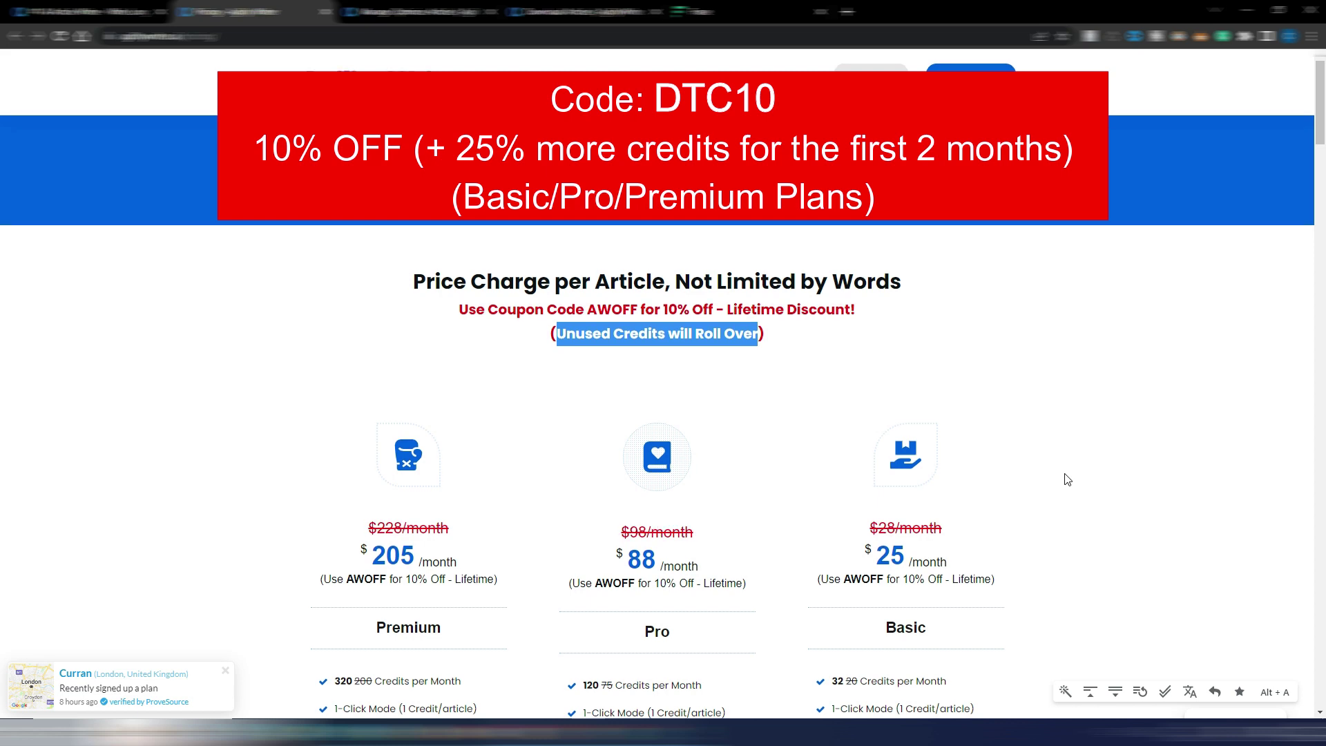
# Review the Premium, Pro and Basic plan prices and highlight the 'Unused Credits will Roll Over' note
pyautogui.scroll(-4, 1063, 476)
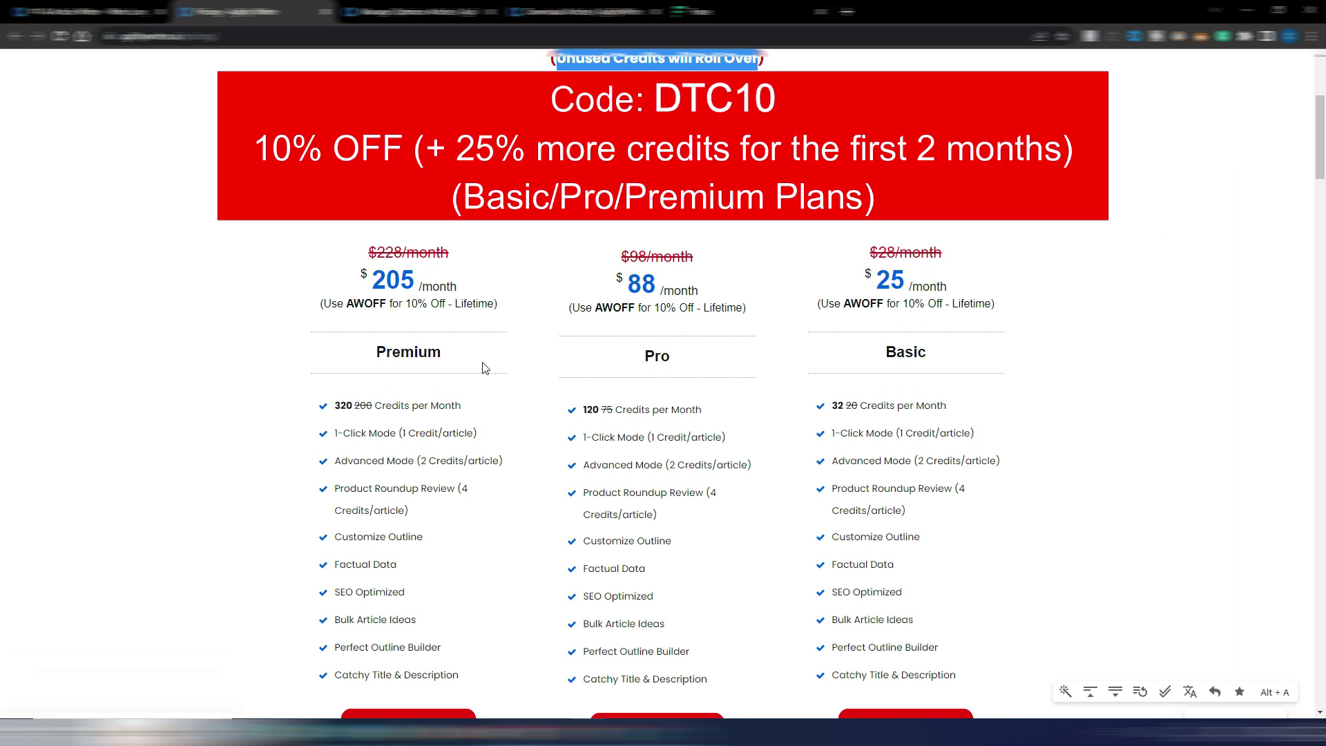
pyautogui.scroll(4, 764, 391)
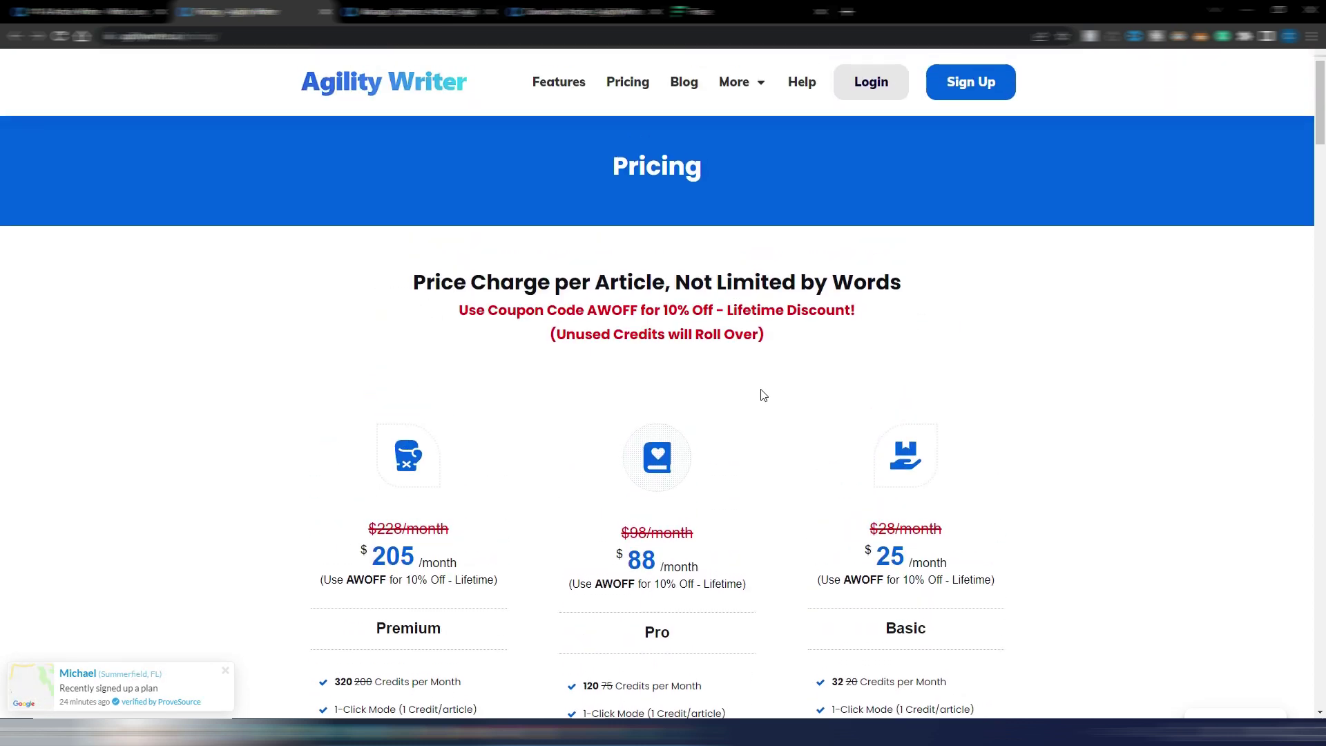
pyautogui.scroll(-1, 763, 395)
pyautogui.moveTo(562, 266); pyautogui.dragTo(760, 266)
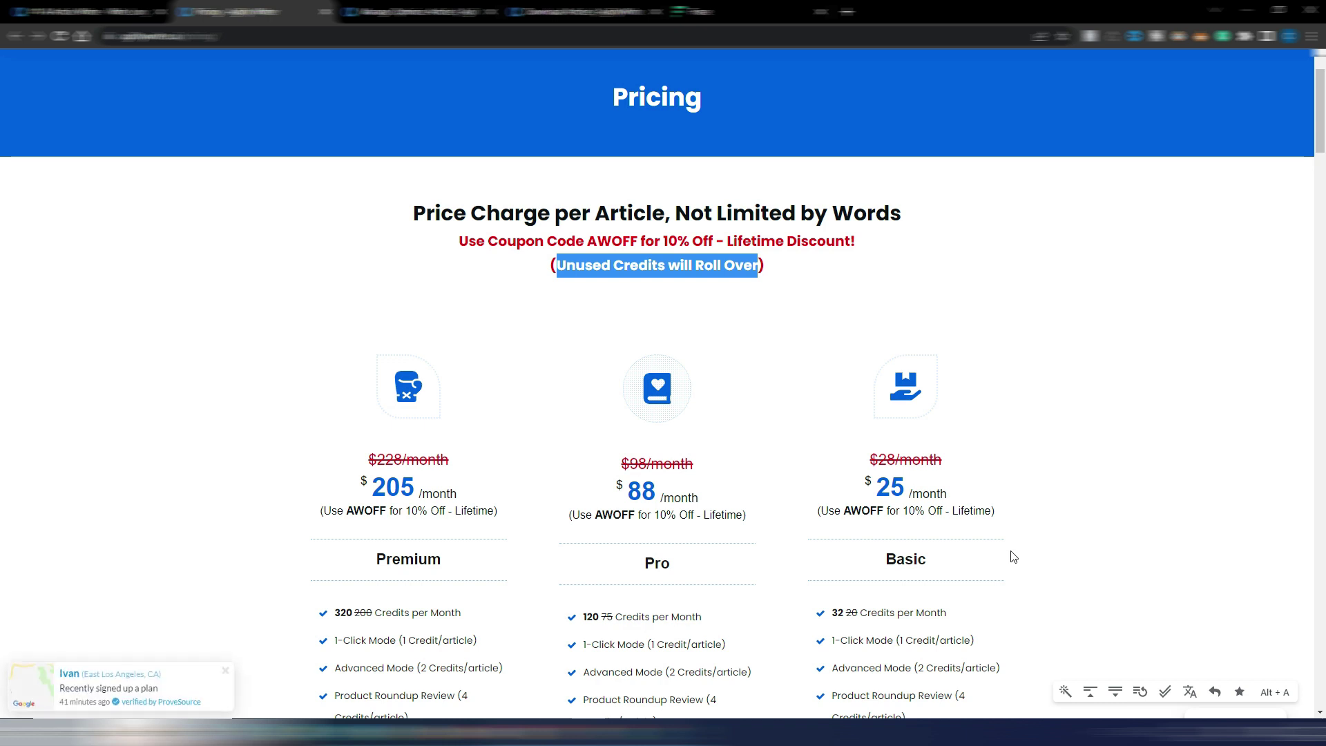
pyautogui.click(1113, 482)
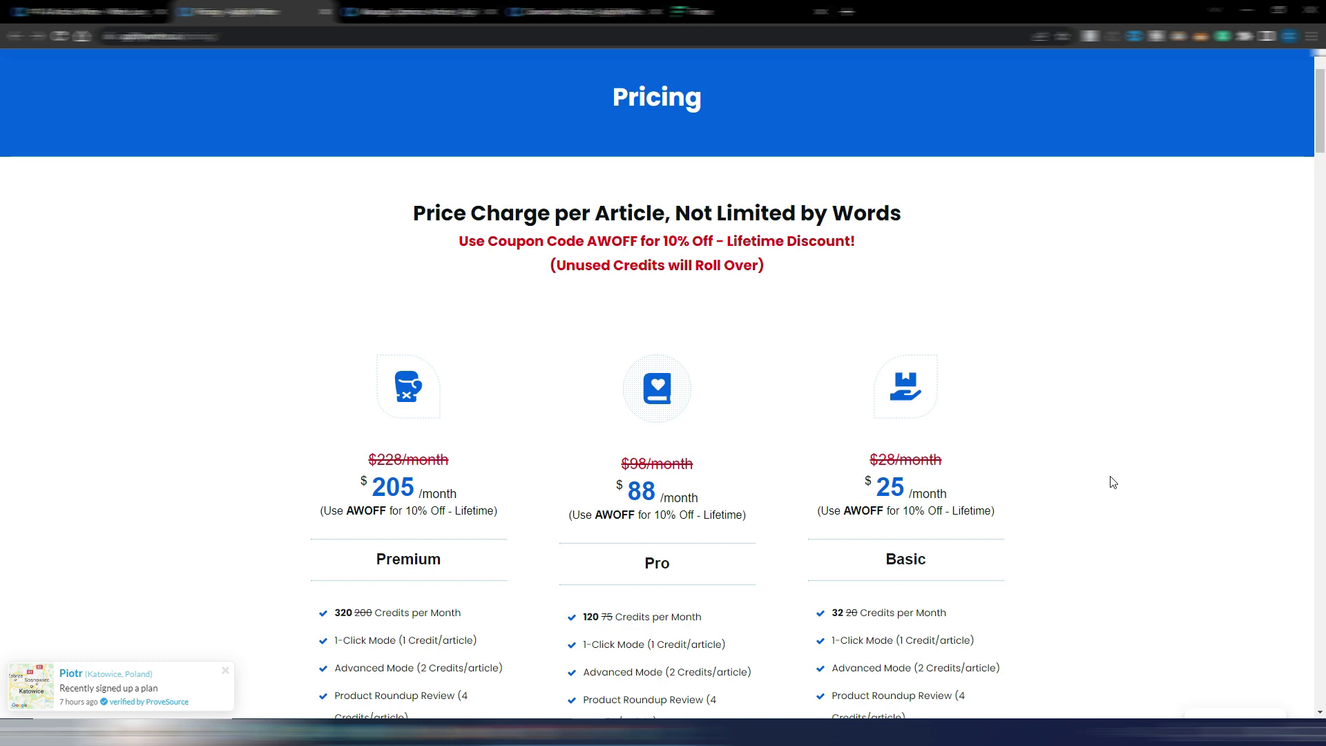
pyautogui.scroll(1, 1111, 479)
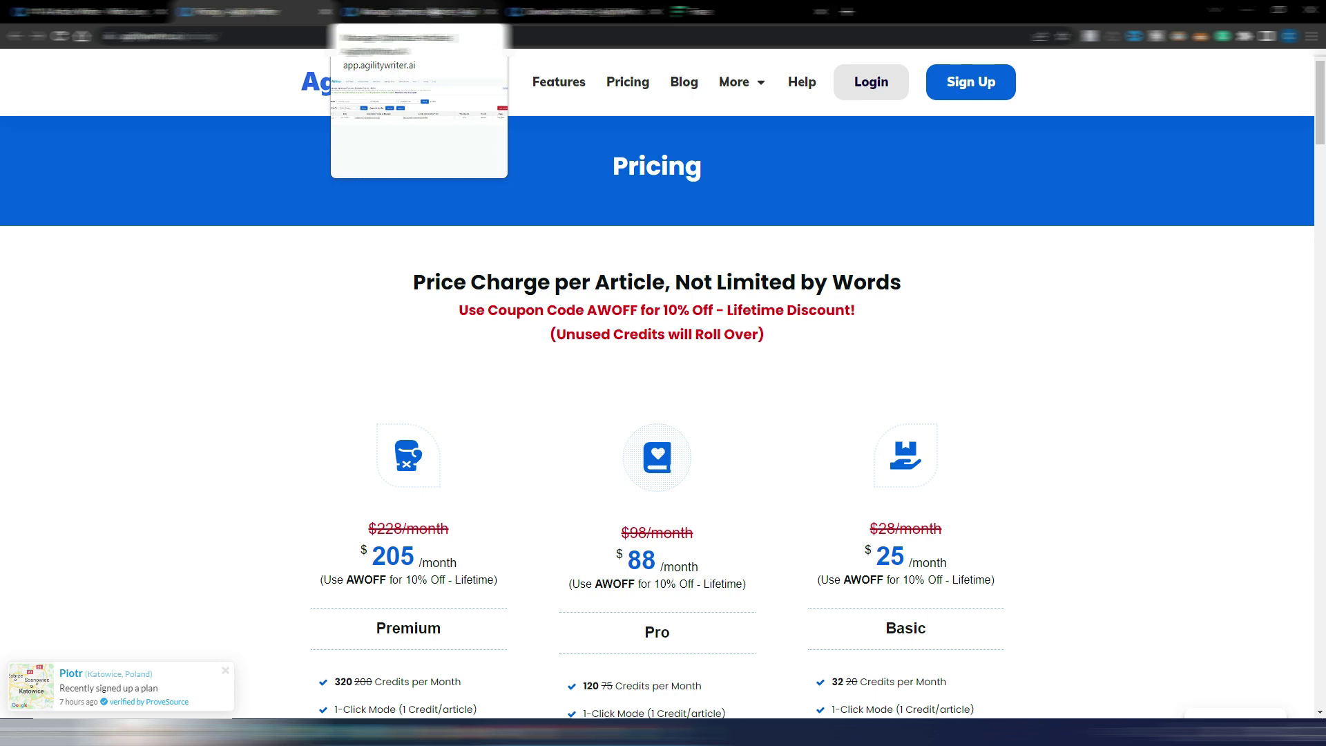
pyautogui.click(414, 11)
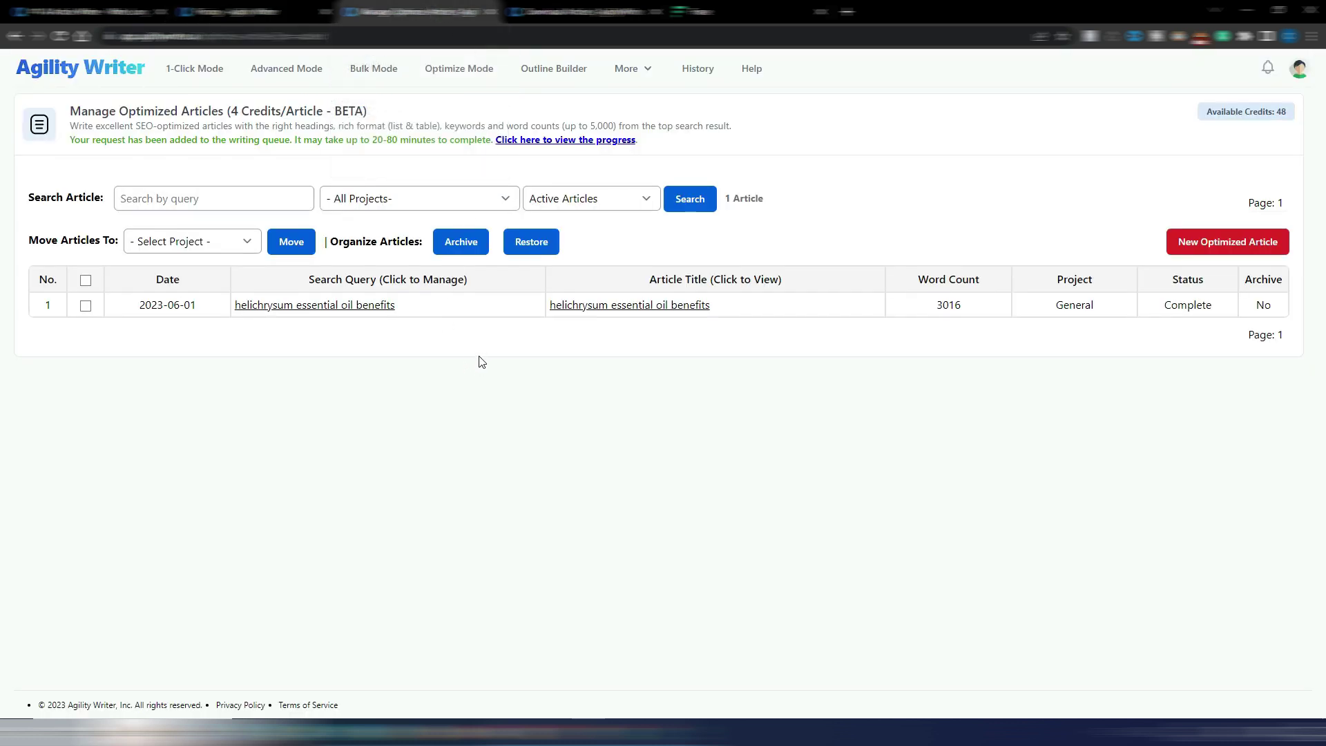
# Switch to the browser tab showing the Agility Writer marketing homepage
pyautogui.click(94, 12)
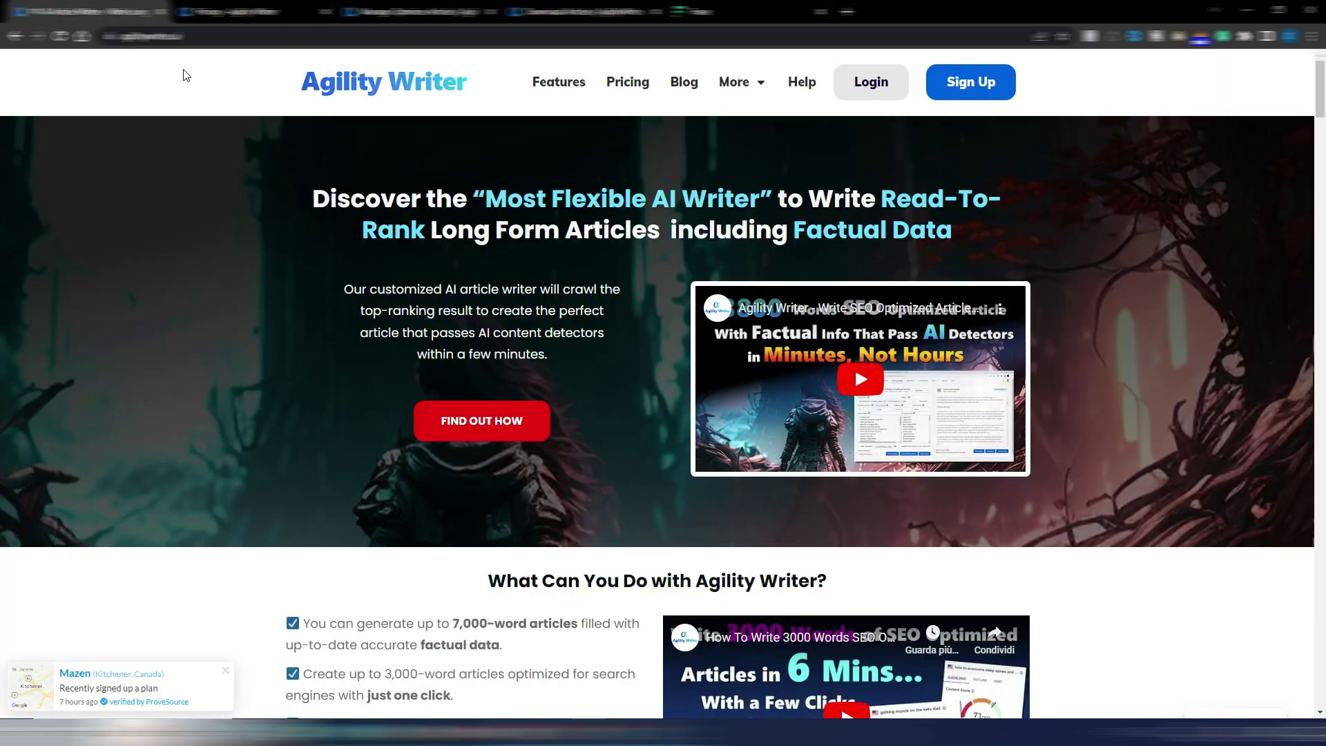